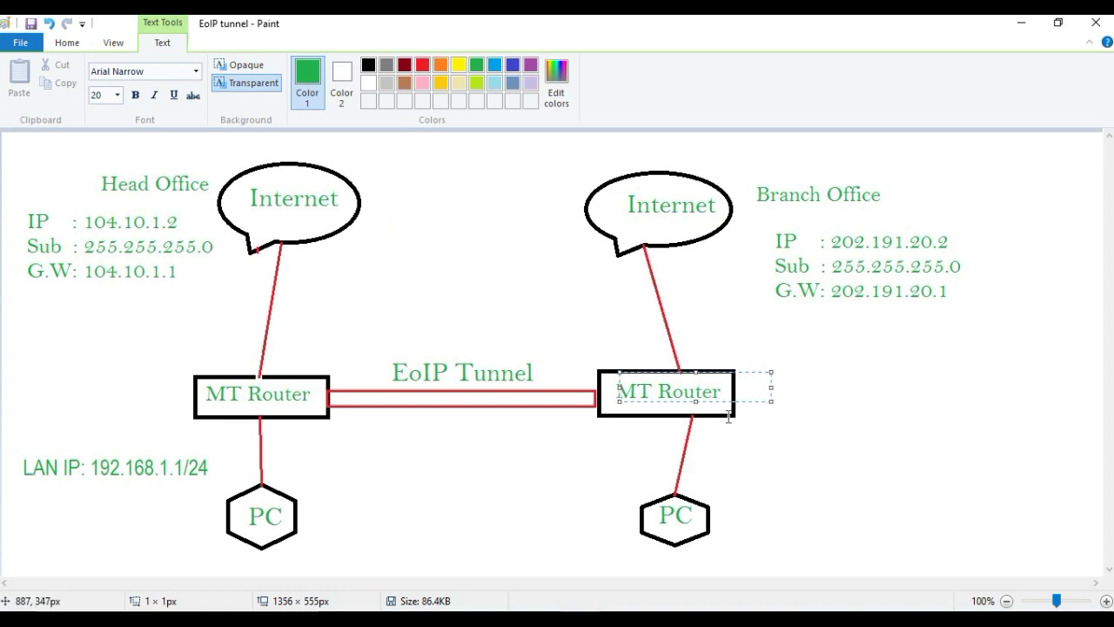
Launch WinBox, connect to the discovered MikroTik router and maximize the session
left_click(1024, 30)
double_click(210, 294)
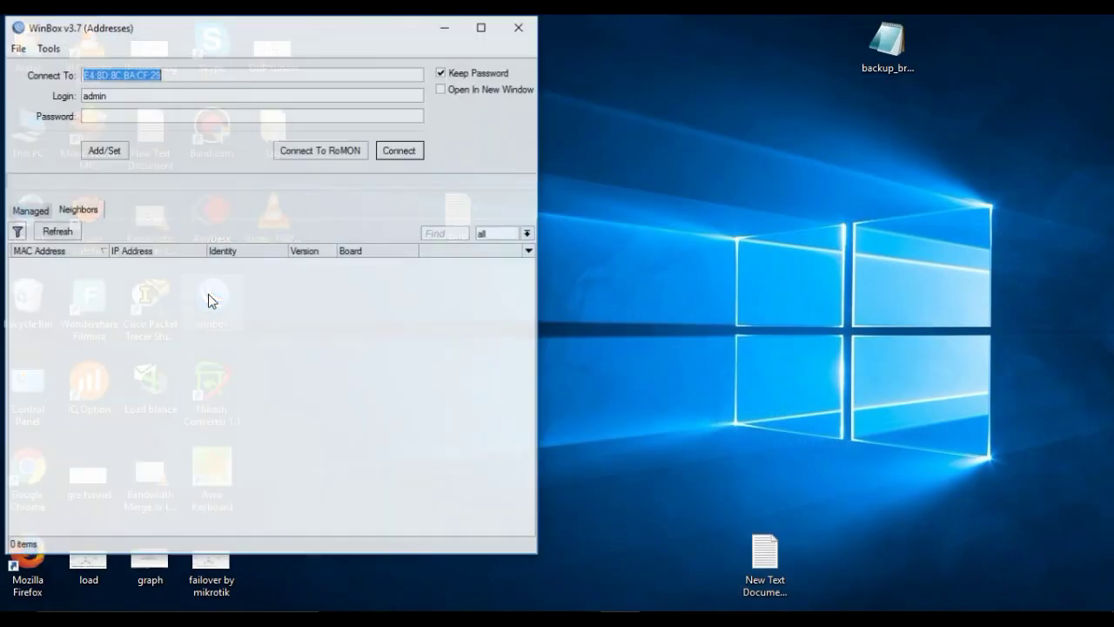
left_click(58, 264)
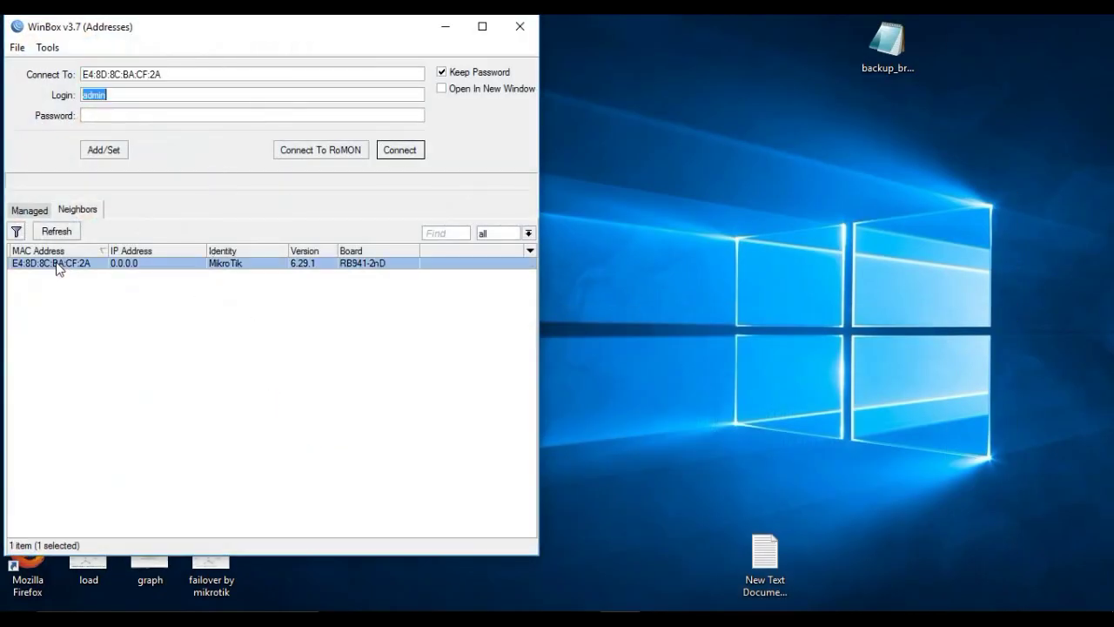
left_click(406, 155)
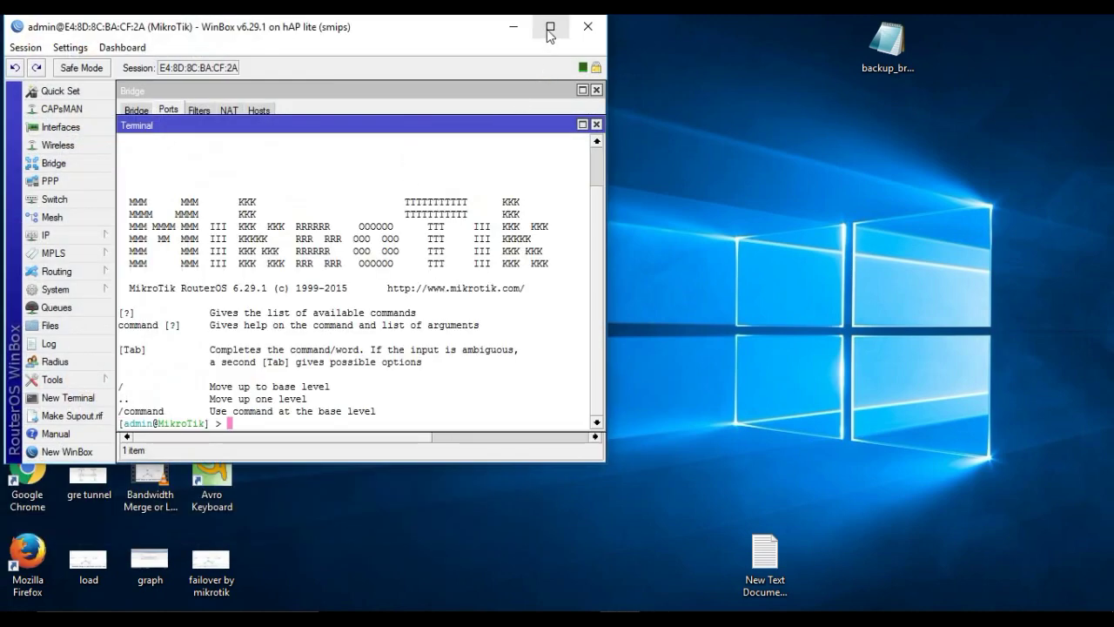
left_click(549, 31)
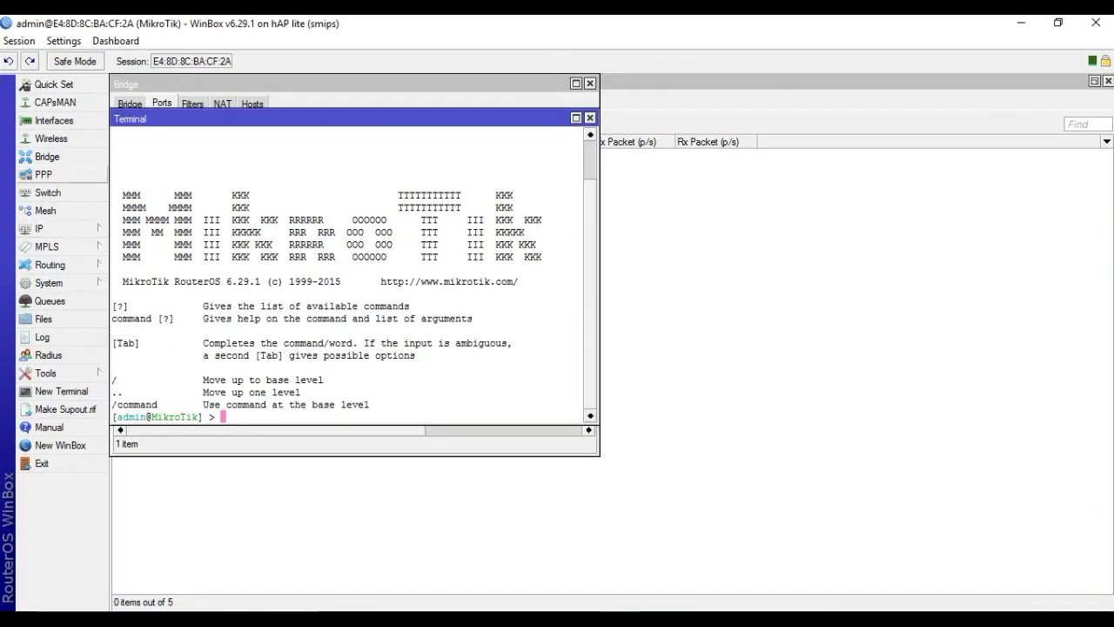
Set the router's system identity to 'Head office'
left_click(52, 283)
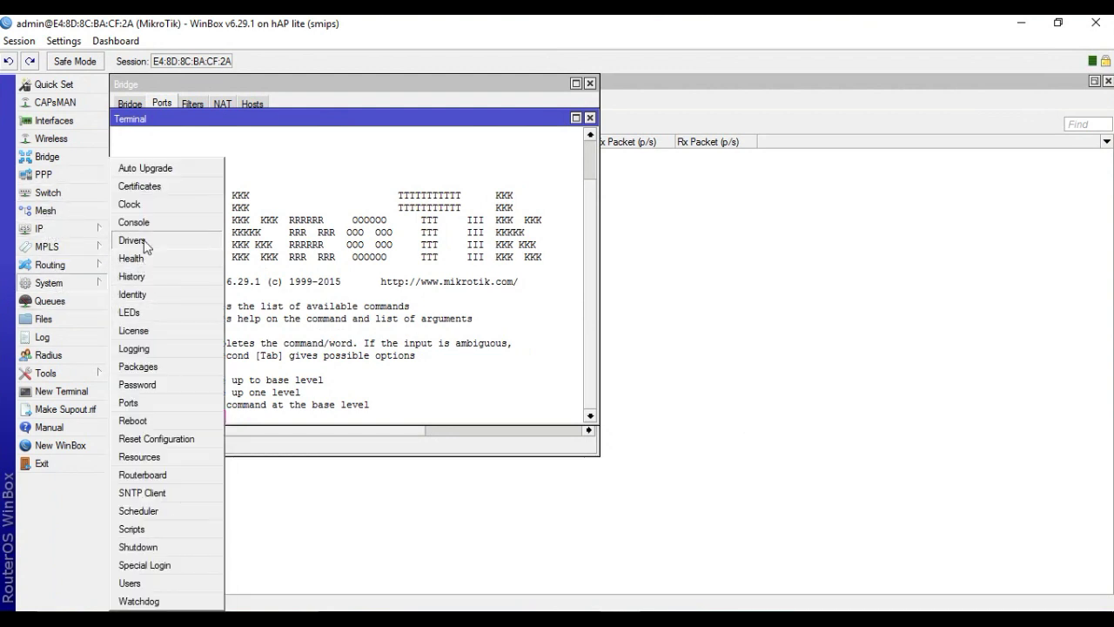
left_click(133, 295)
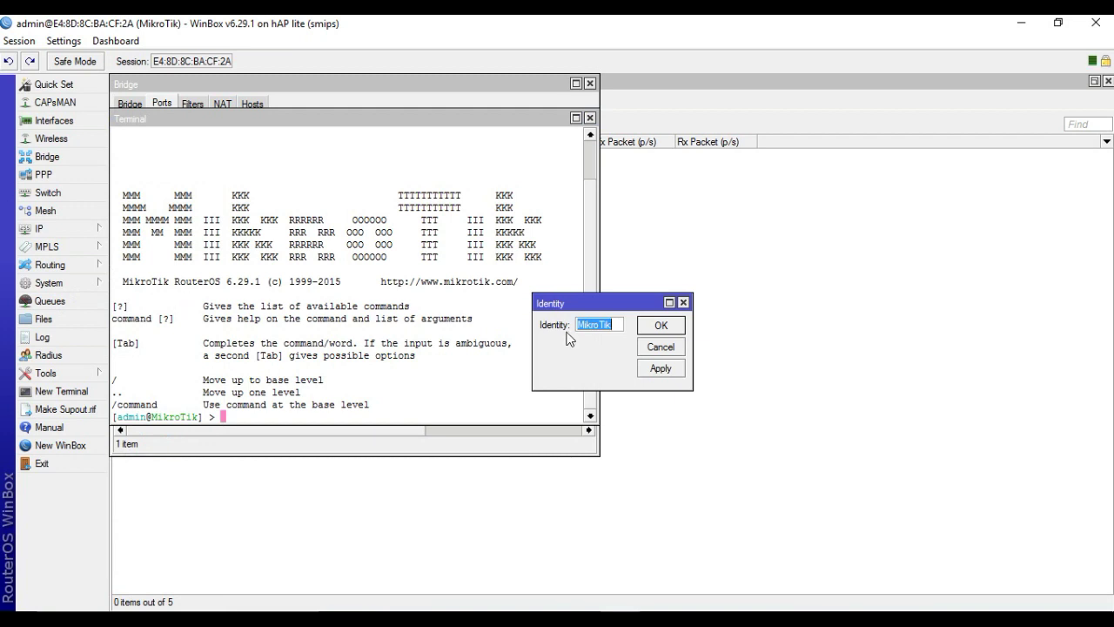
type("H")
type("ead office")
left_click(654, 330)
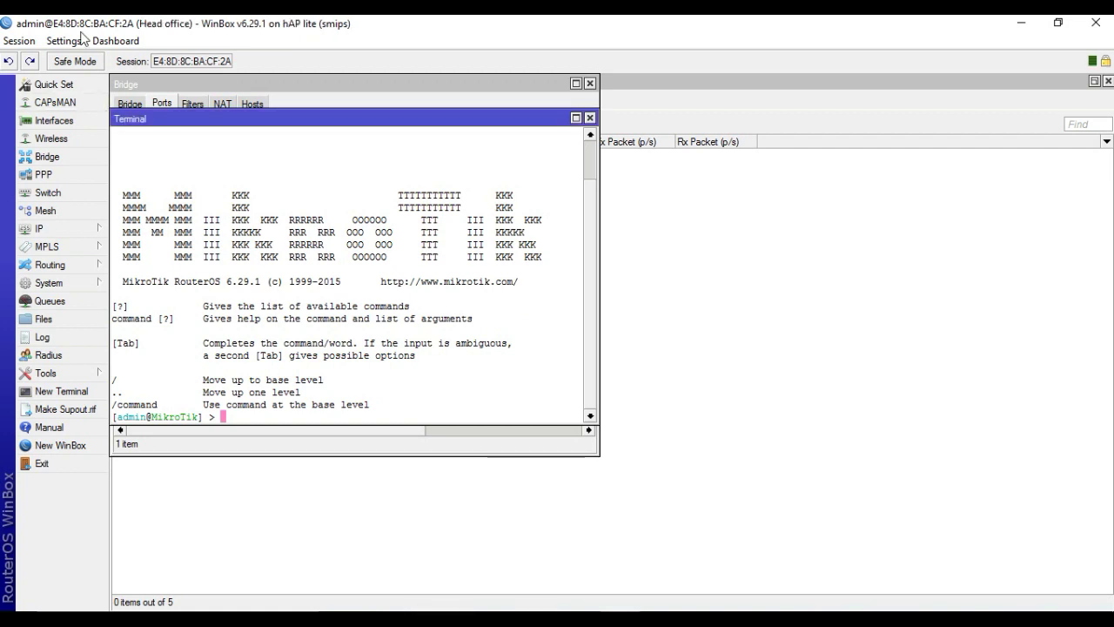
Rename interface ether1 to ether1_WAN
left_click(52, 121)
left_click(128, 99)
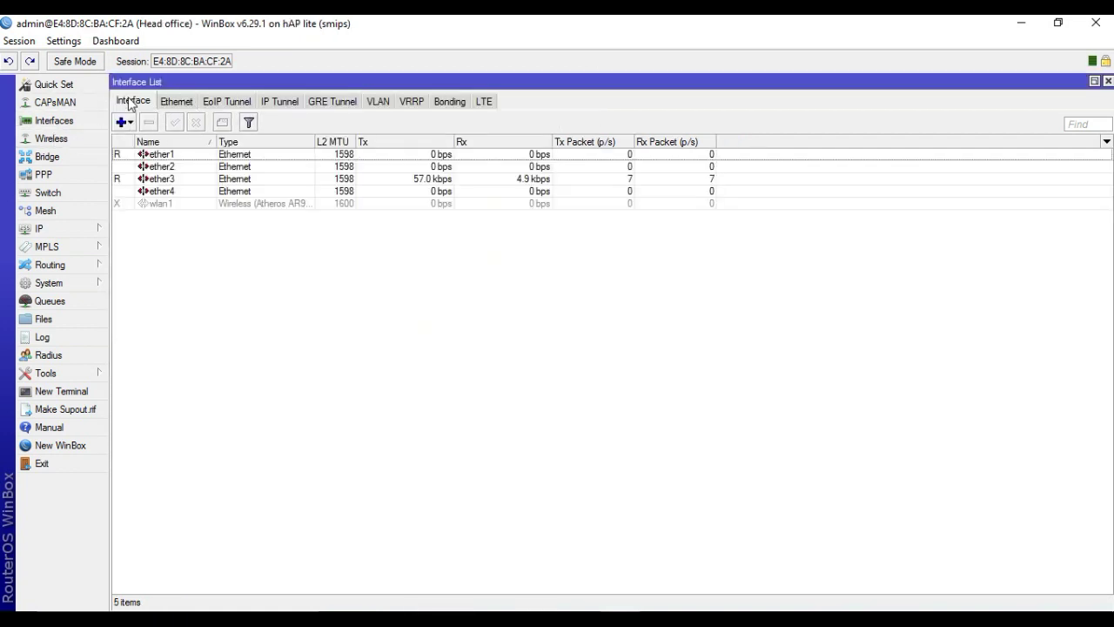
left_click(205, 156)
double_click(230, 157)
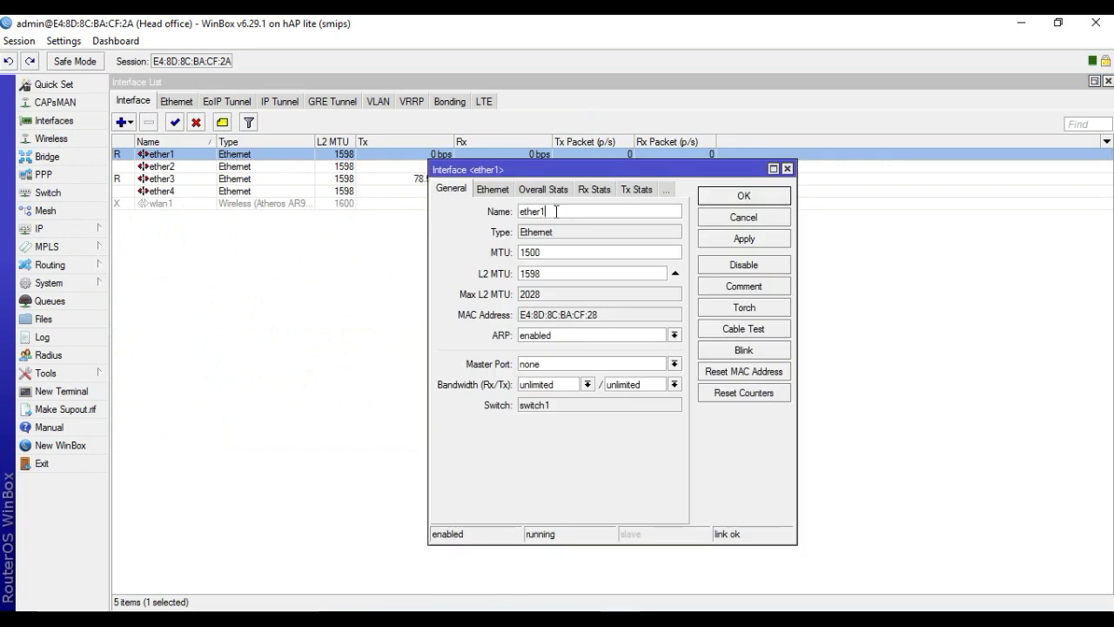
type("_WA")
type("N")
left_click(747, 197)
Rename interface ether3 to ether3_LAN
double_click(181, 182)
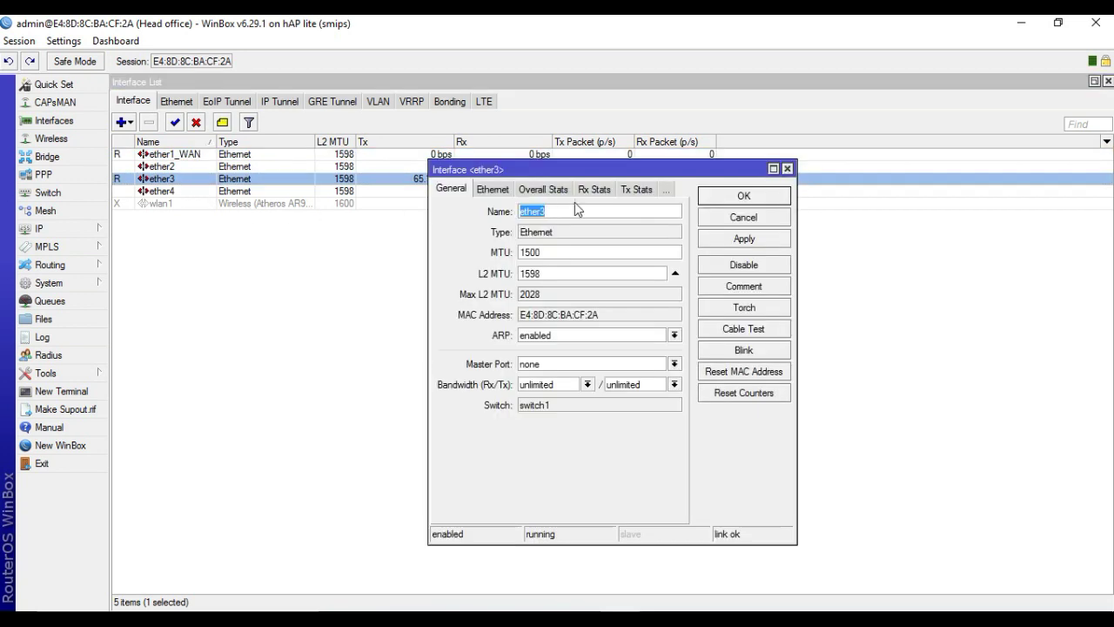
left_click(560, 209)
type("_L")
type("AN")
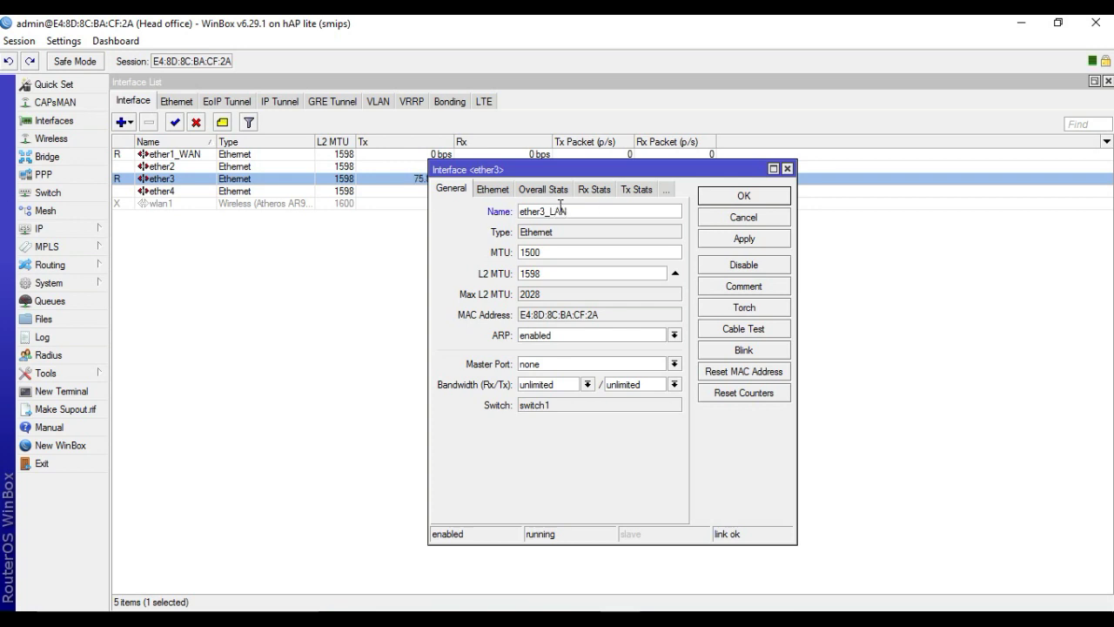
left_click(743, 195)
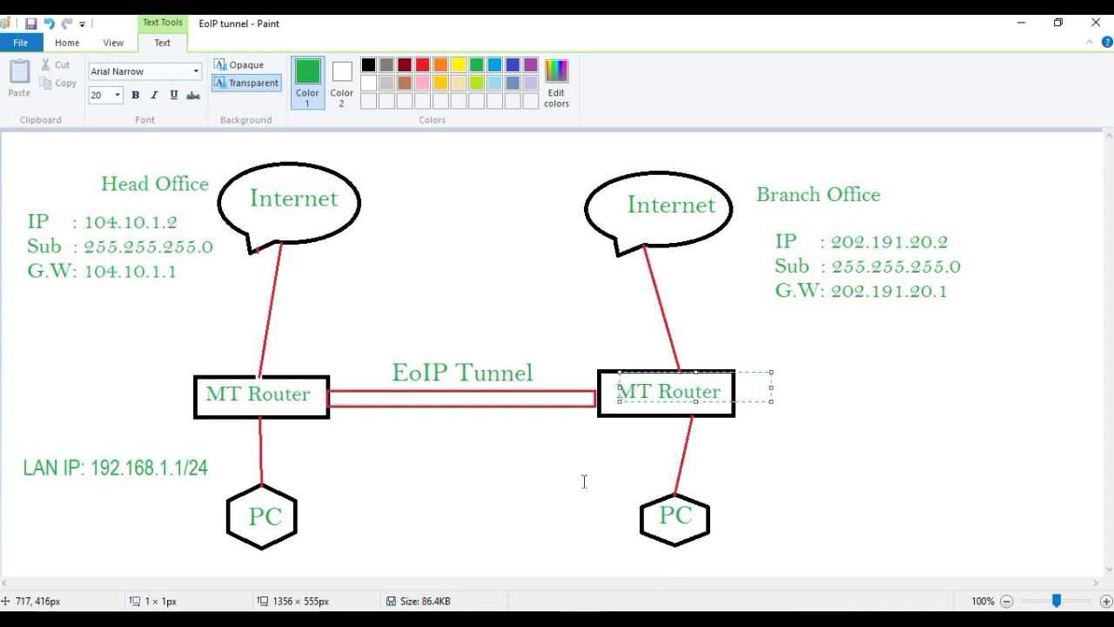
Add IP address 104.10.1.2/24 on ether1_WAN
left_click(95, 228)
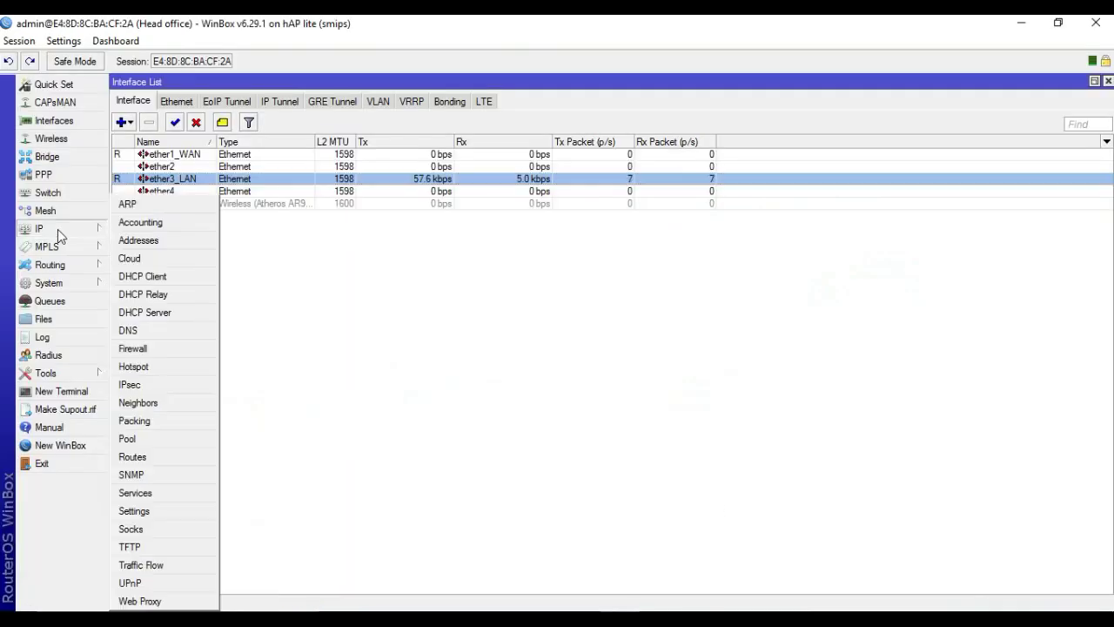
left_click(133, 241)
left_click(342, 194)
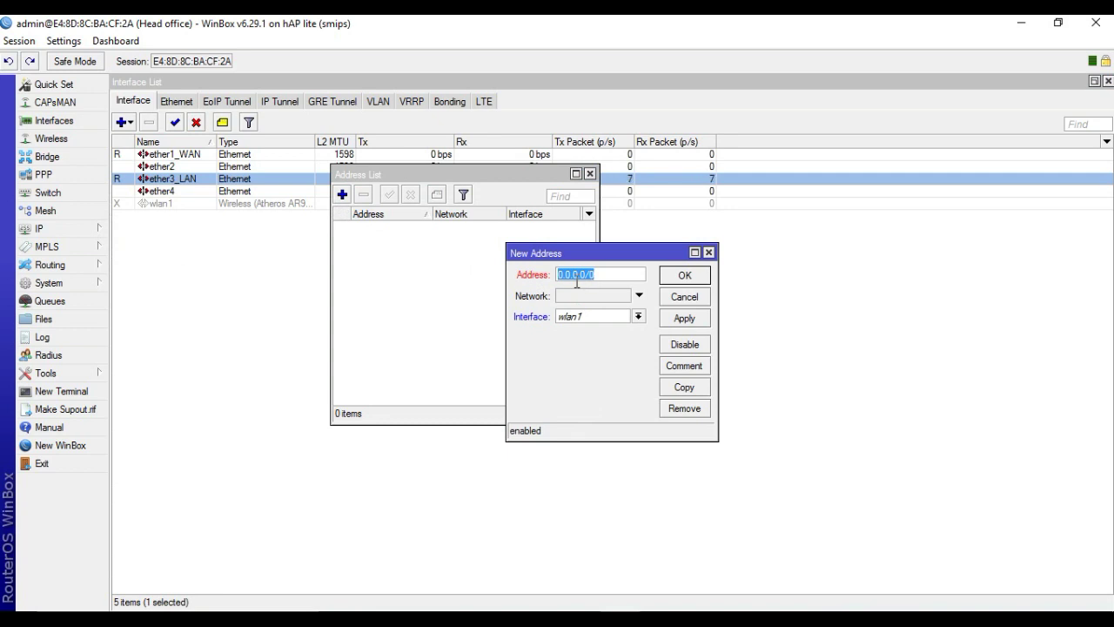
type("104")
type(".10.1")
type(".2/")
type("24")
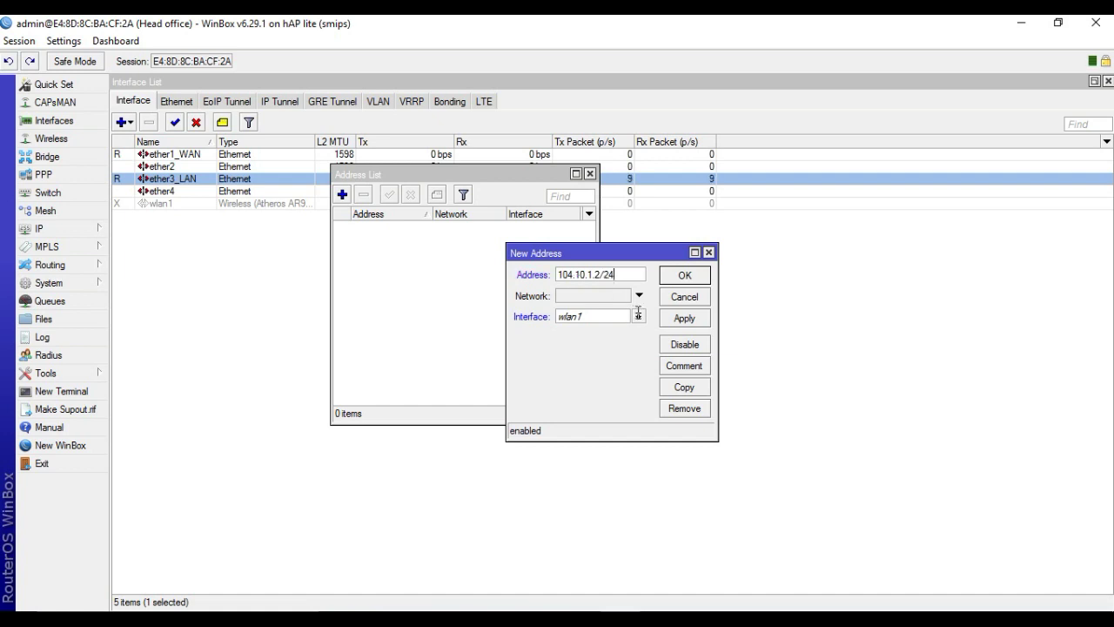
left_click(638, 316)
left_click(611, 326)
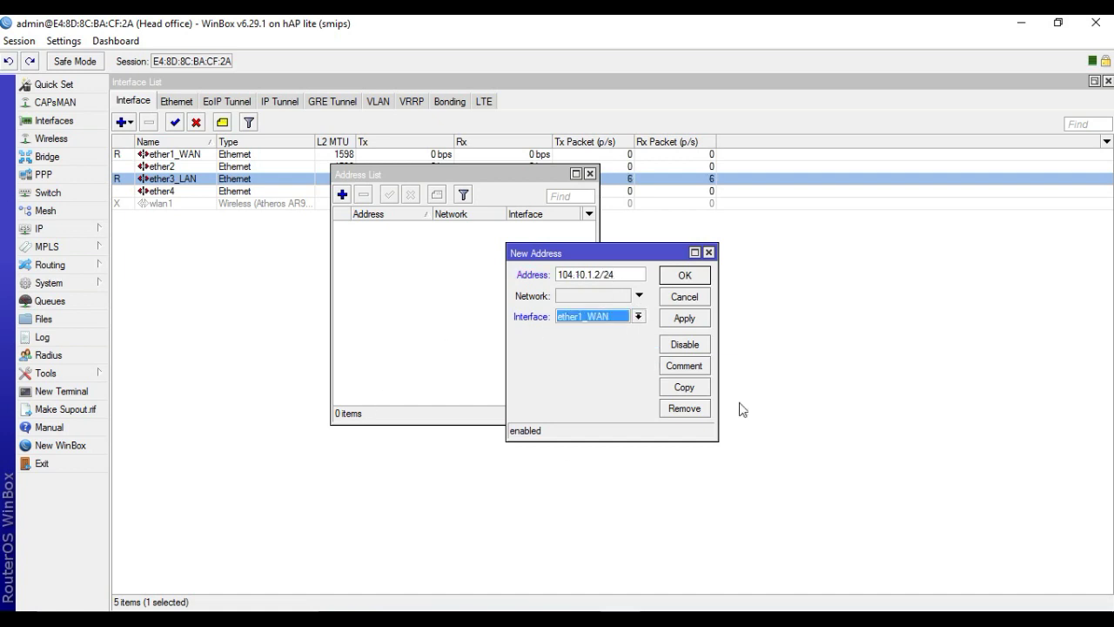
left_click(694, 315)
left_click(691, 276)
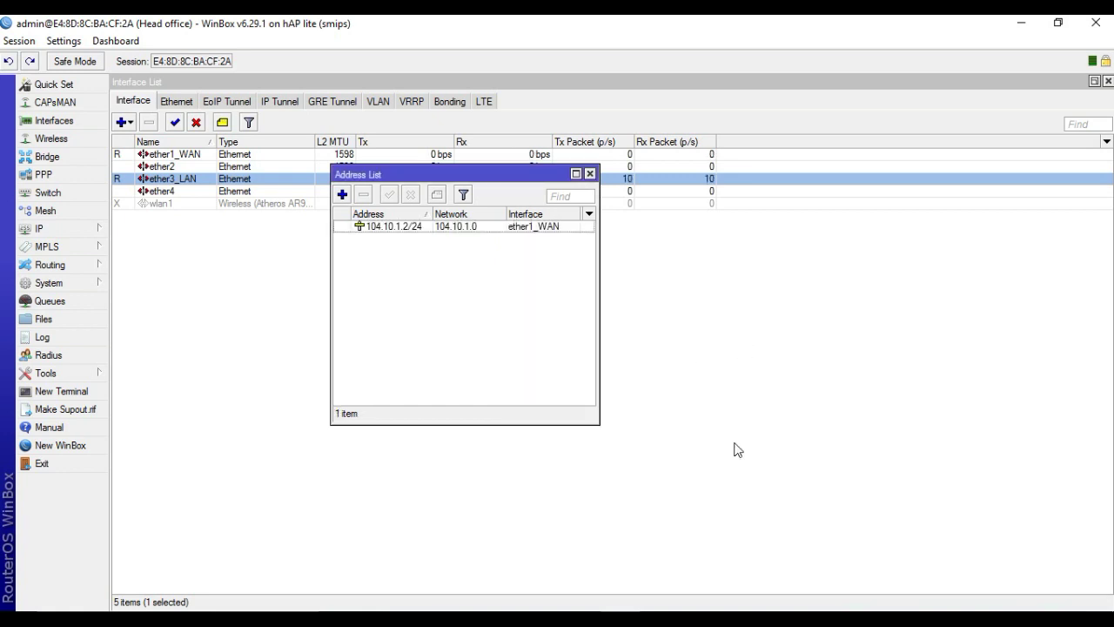
Add a default route with gateway 104.10.1.1
left_click(41, 225)
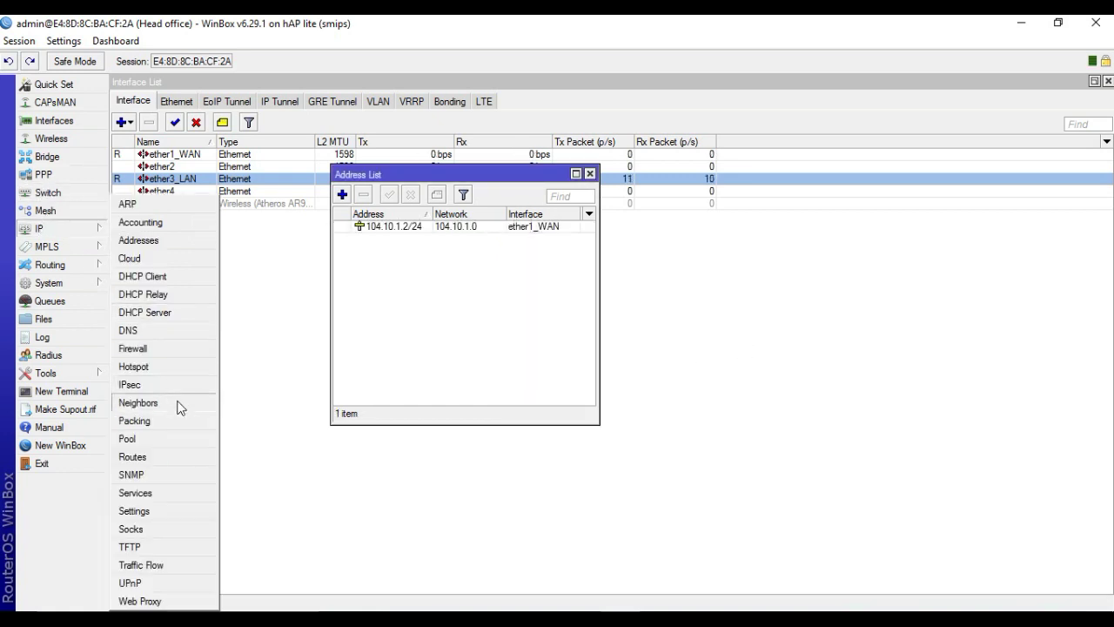
left_click(137, 457)
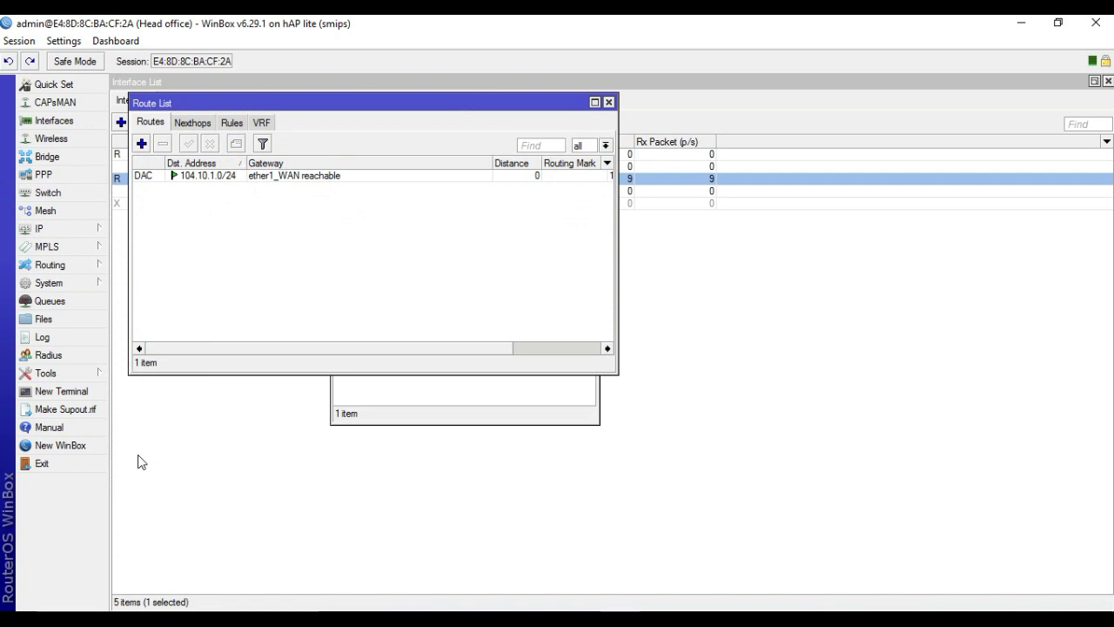
left_click(143, 145)
left_click(435, 259)
type("1")
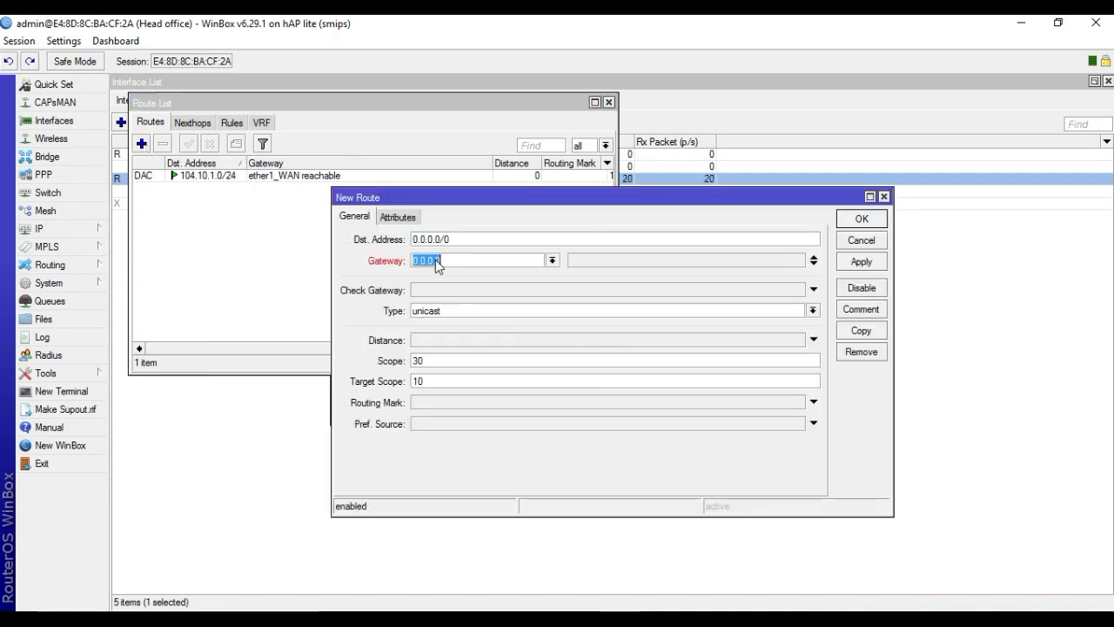
type("04")
type(".10")
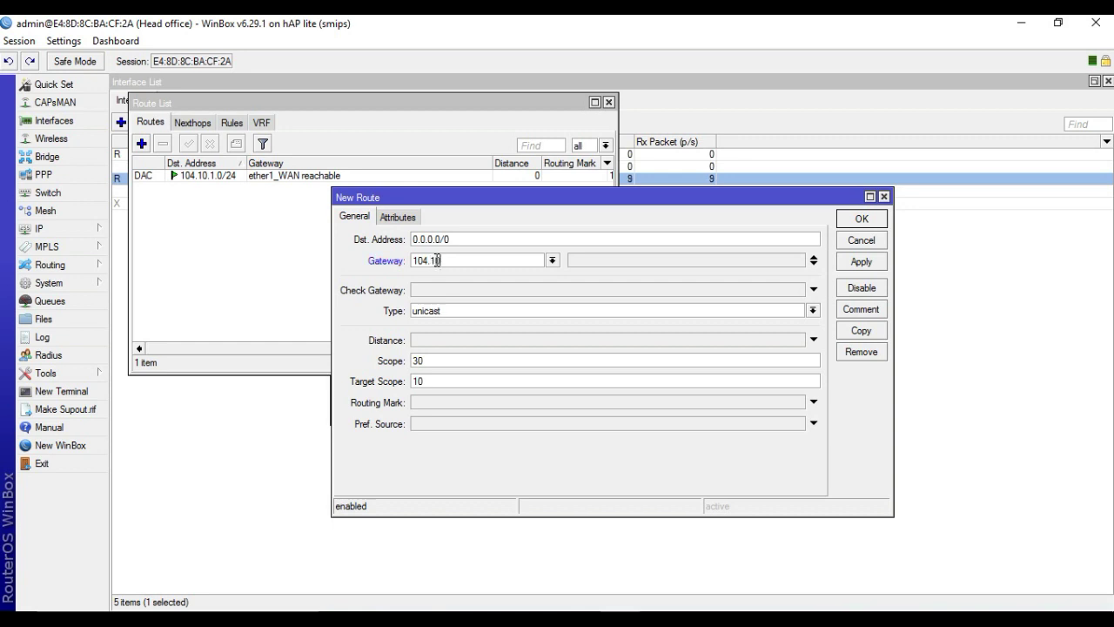
type(".1.1")
left_click(852, 263)
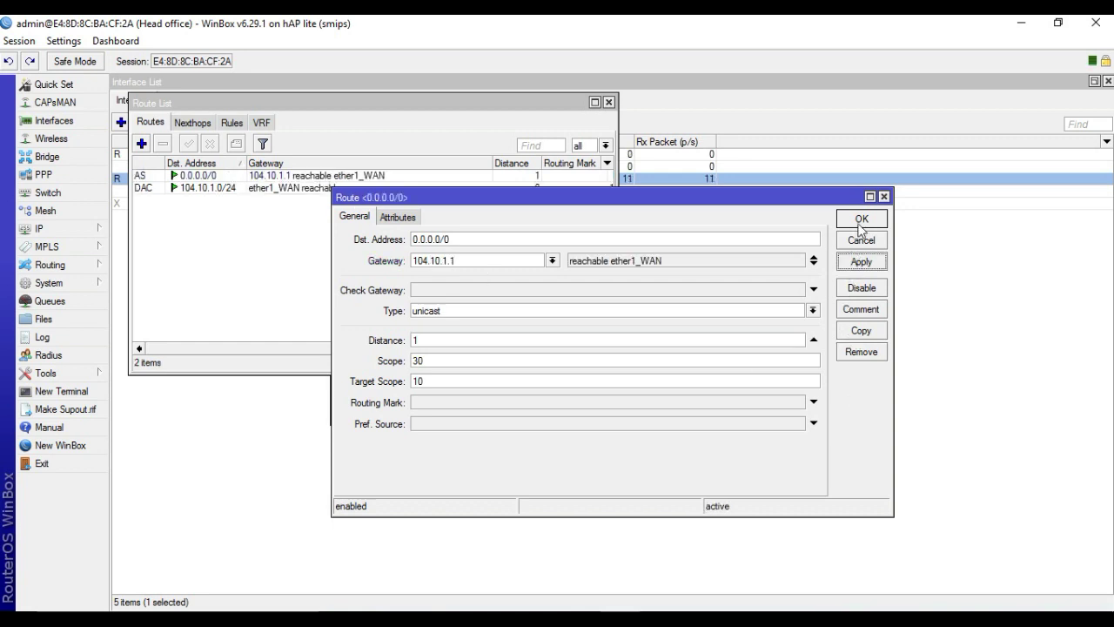
left_click(859, 219)
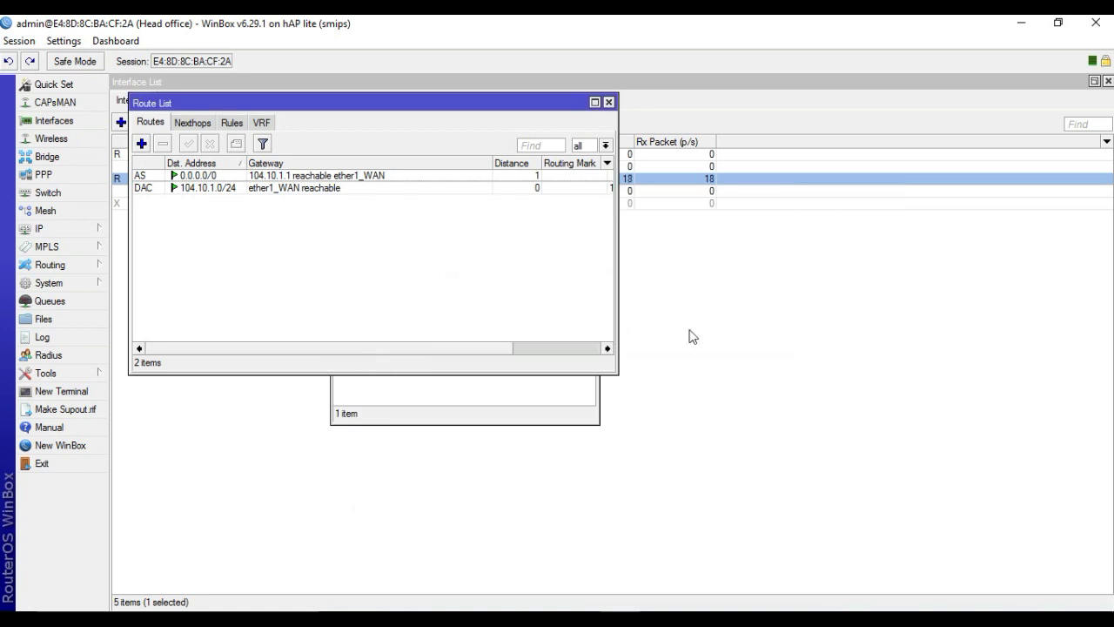
left_click(26, 230)
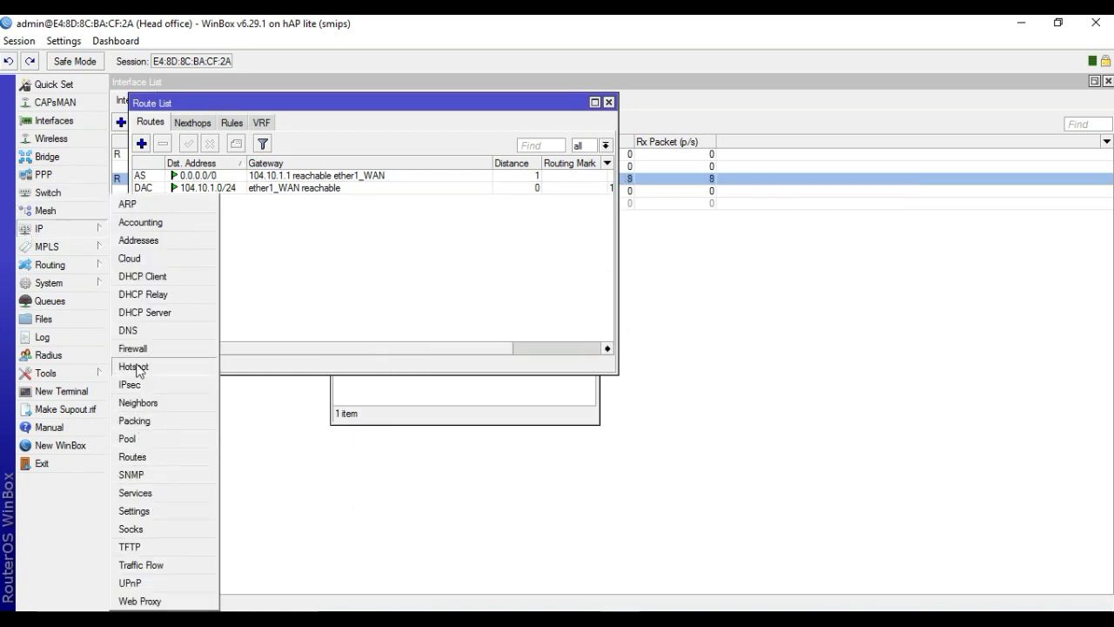
Enter 8.8.8.8 as the DNS server in IP > DNS and apply it
left_click(130, 331)
left_click(607, 258)
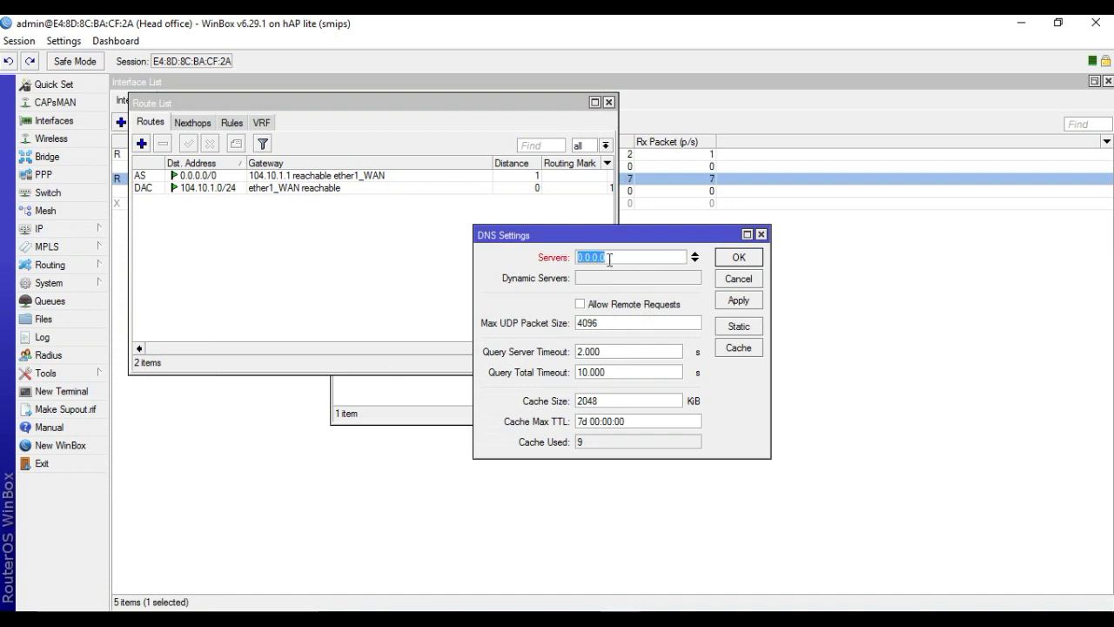
type("8.8")
type(".8.8")
left_click(746, 305)
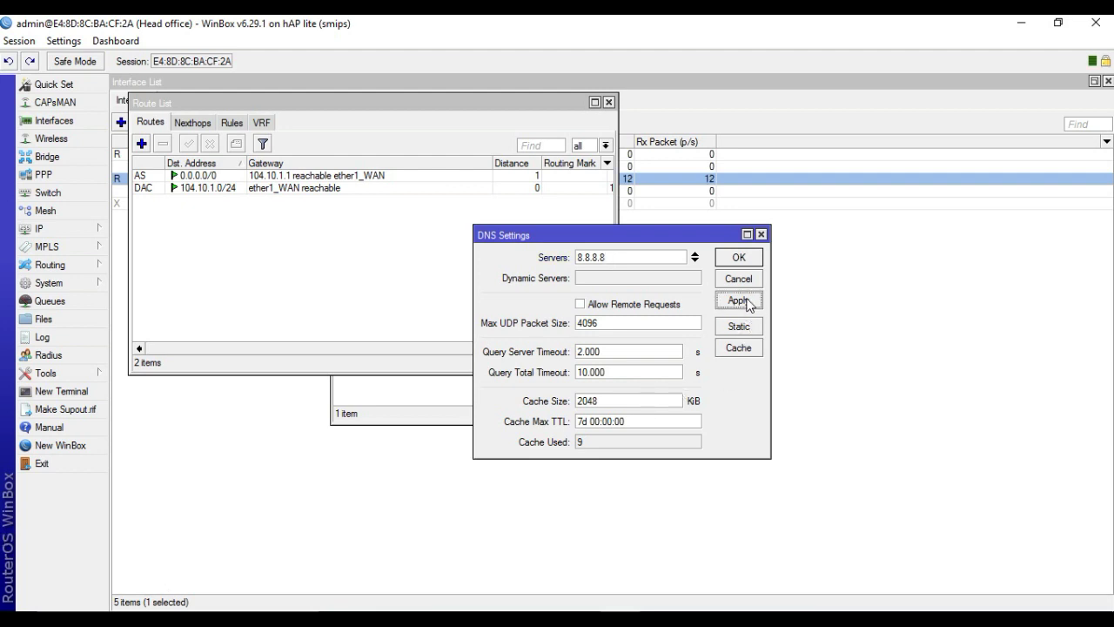
left_click(740, 263)
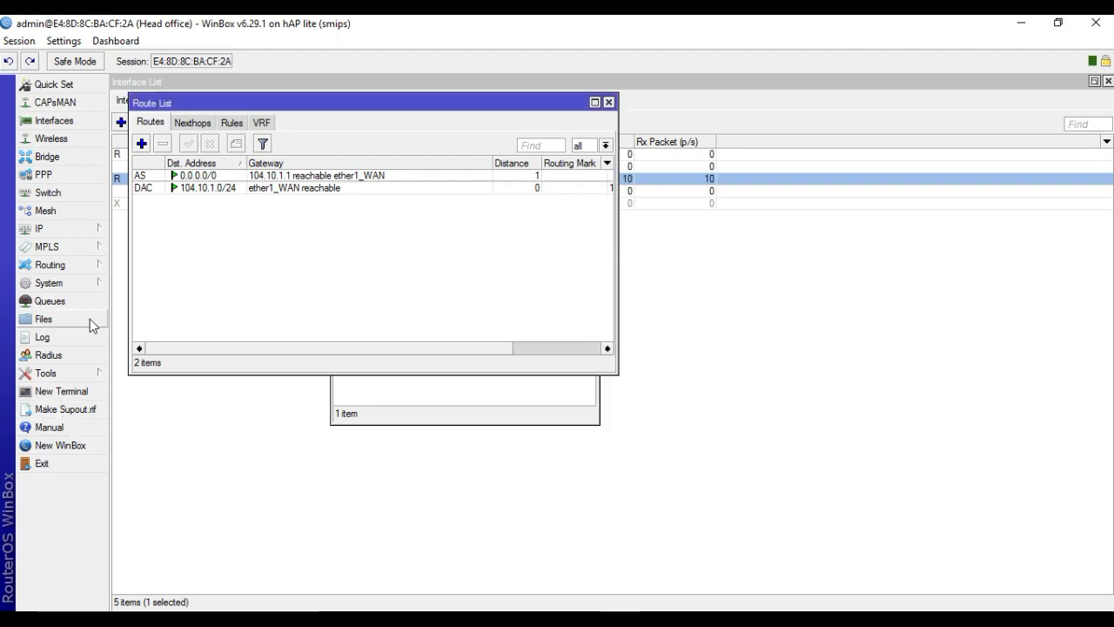
left_click(54, 124)
Add a new EoIP tunnel, renaming it from eoip-tunnel1 to 'EoIP Tunnel'
left_click(219, 103)
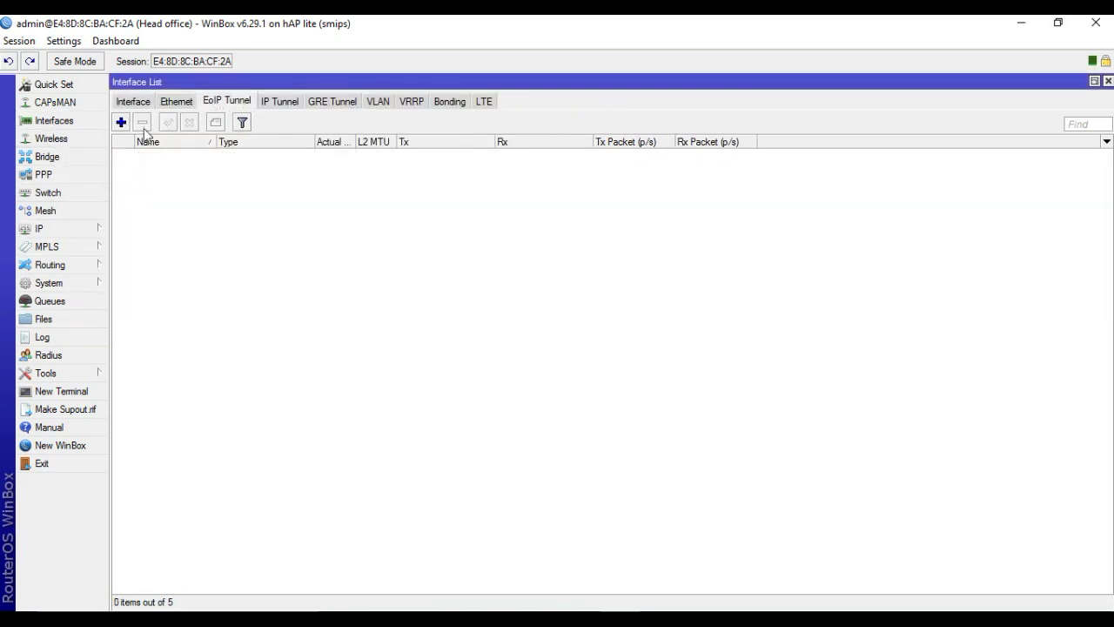
left_click(120, 124)
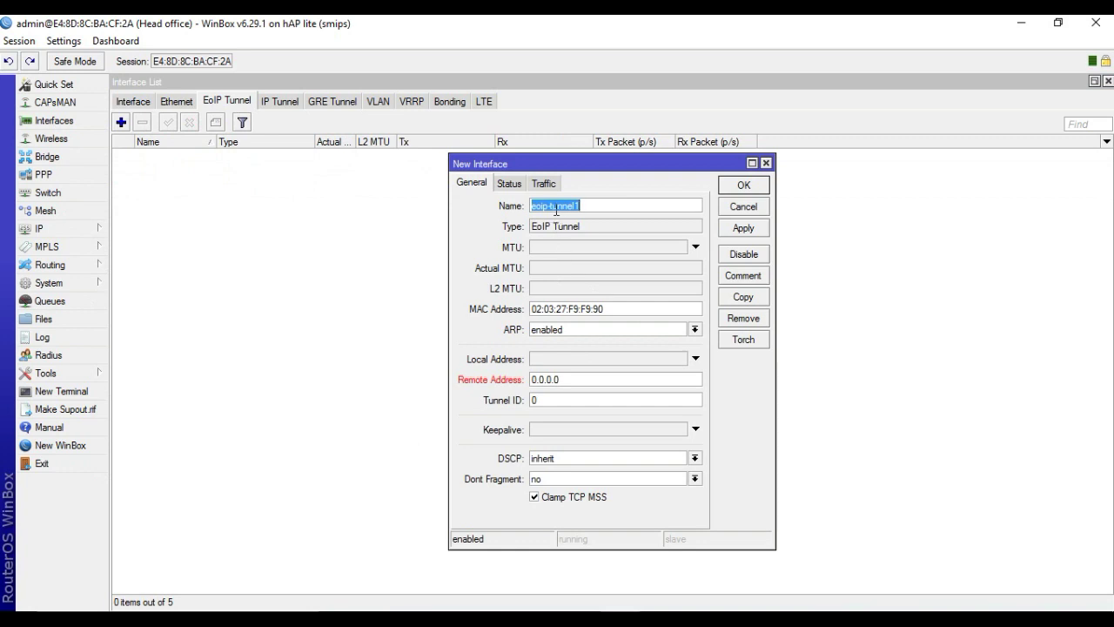
type("E")
type("u")
type("nn")
Copy ether3_LAN's MAC address from its interface properties
left_click(137, 104)
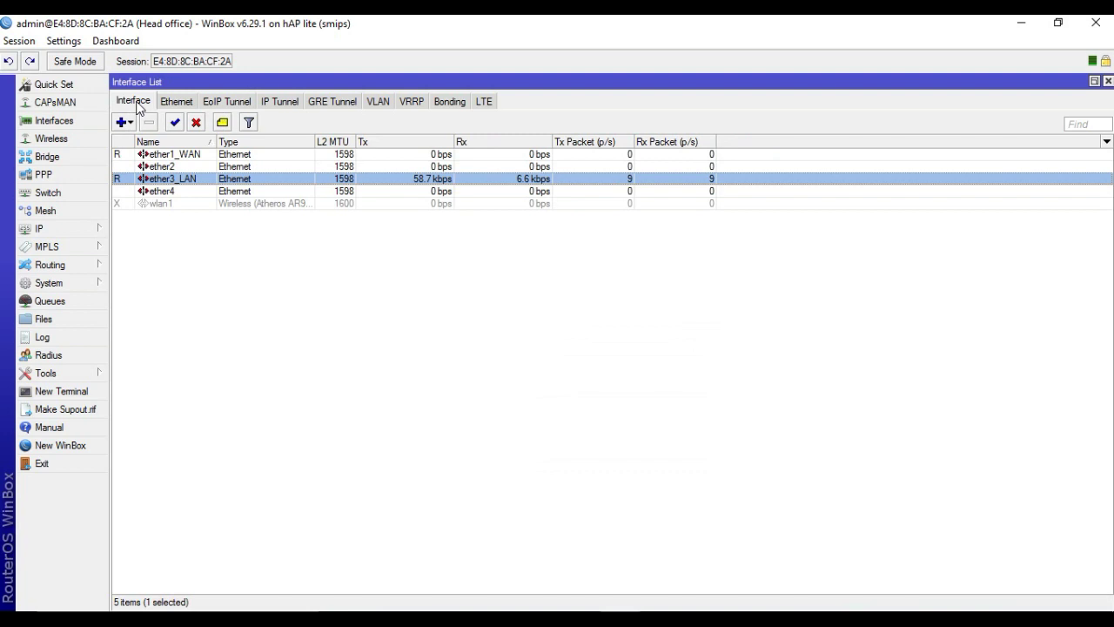
double_click(215, 180)
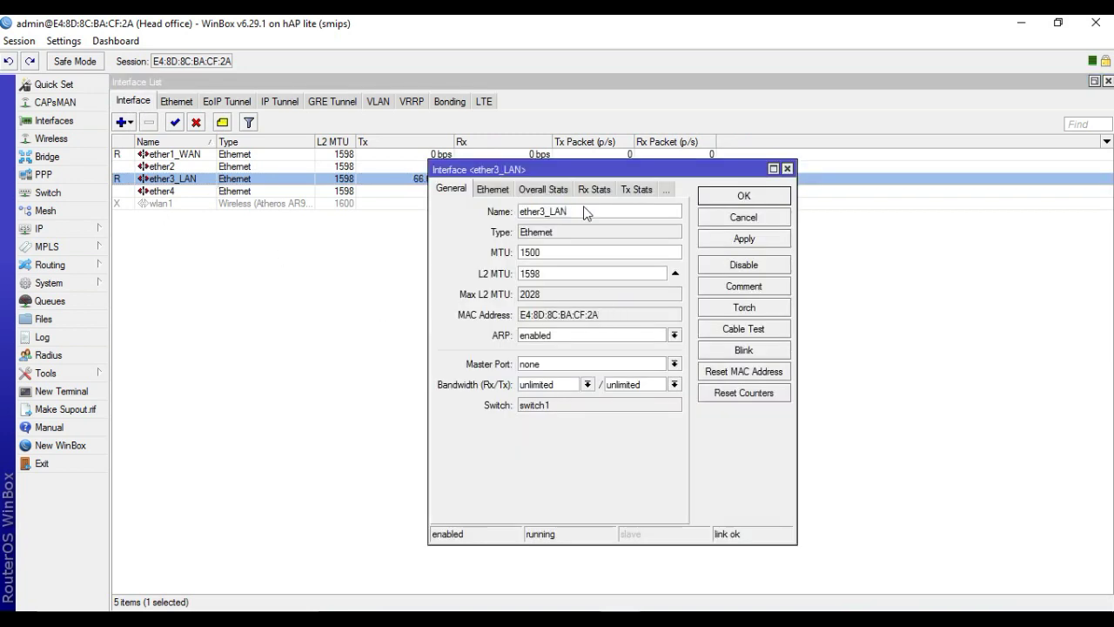
left_click_drag(607, 315, 533, 315)
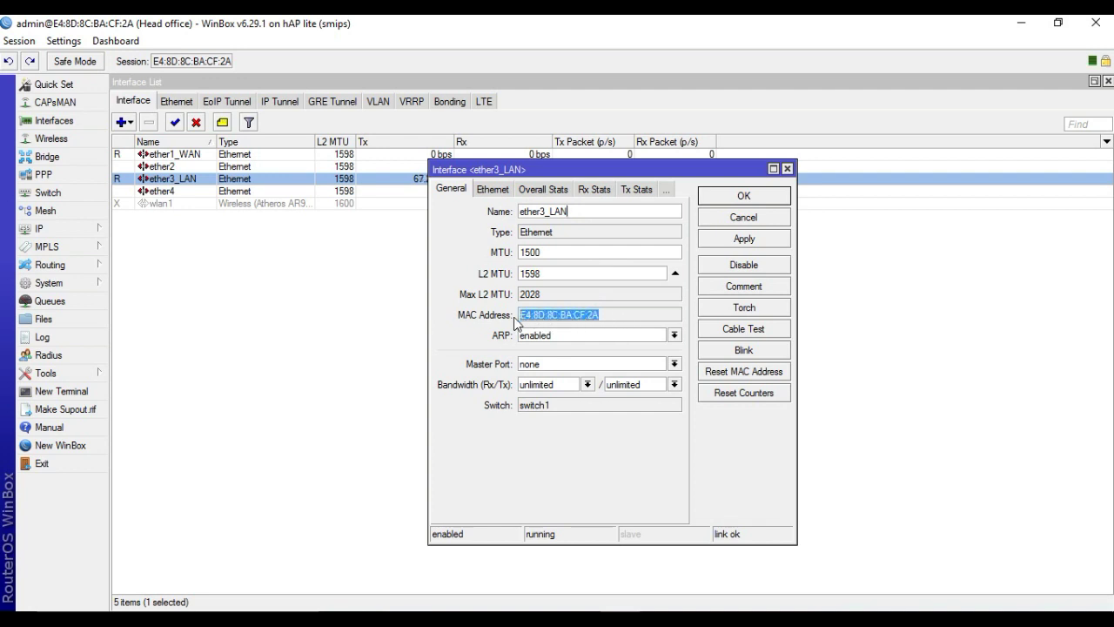
right_click(540, 317)
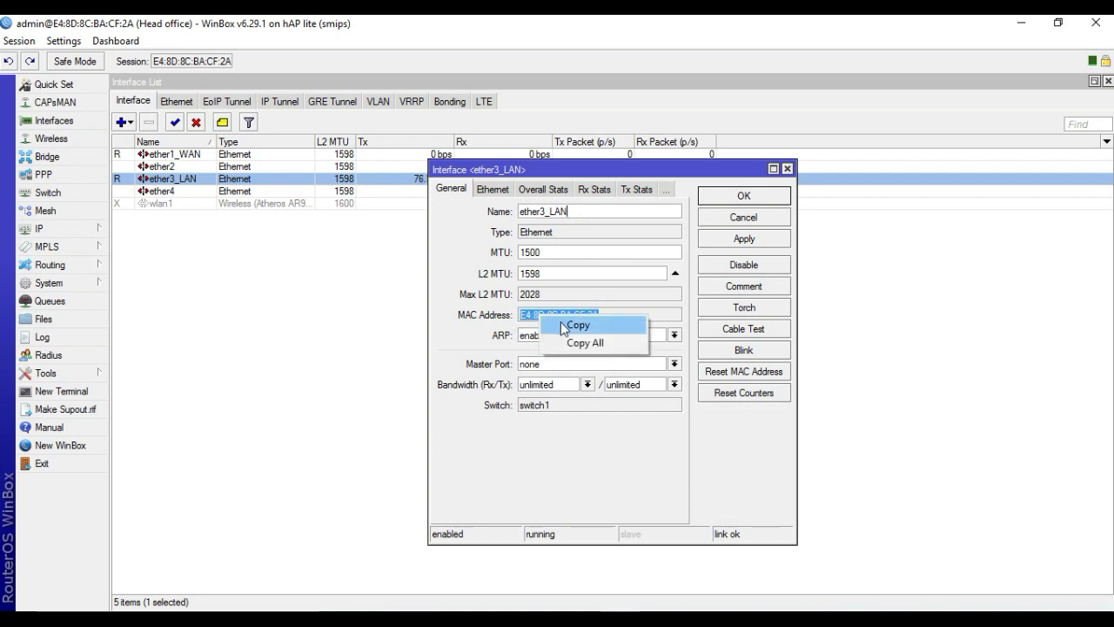
left_click(560, 324)
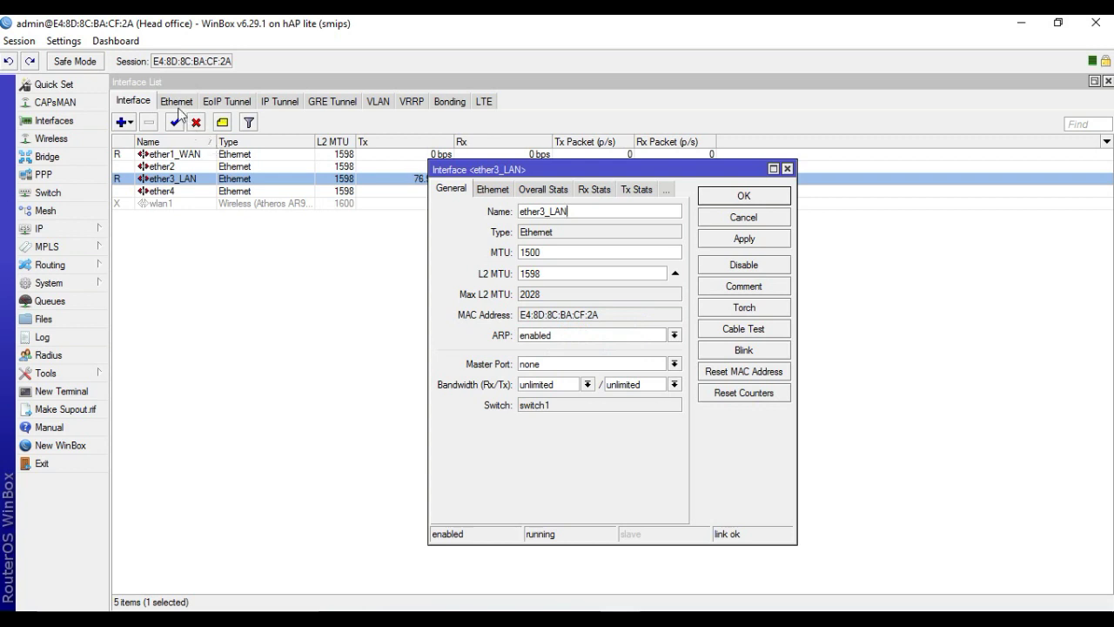
Add an EoIP tunnel named 'EoIP Tunnel' using ether3_LAN's pasted MAC address
left_click(218, 103)
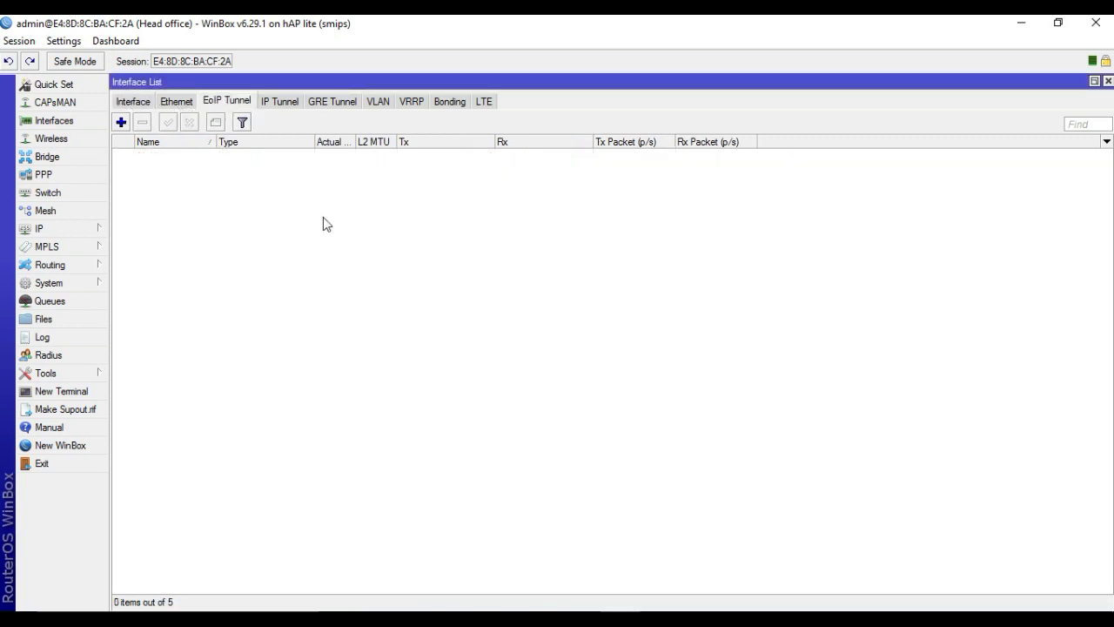
left_click(140, 102)
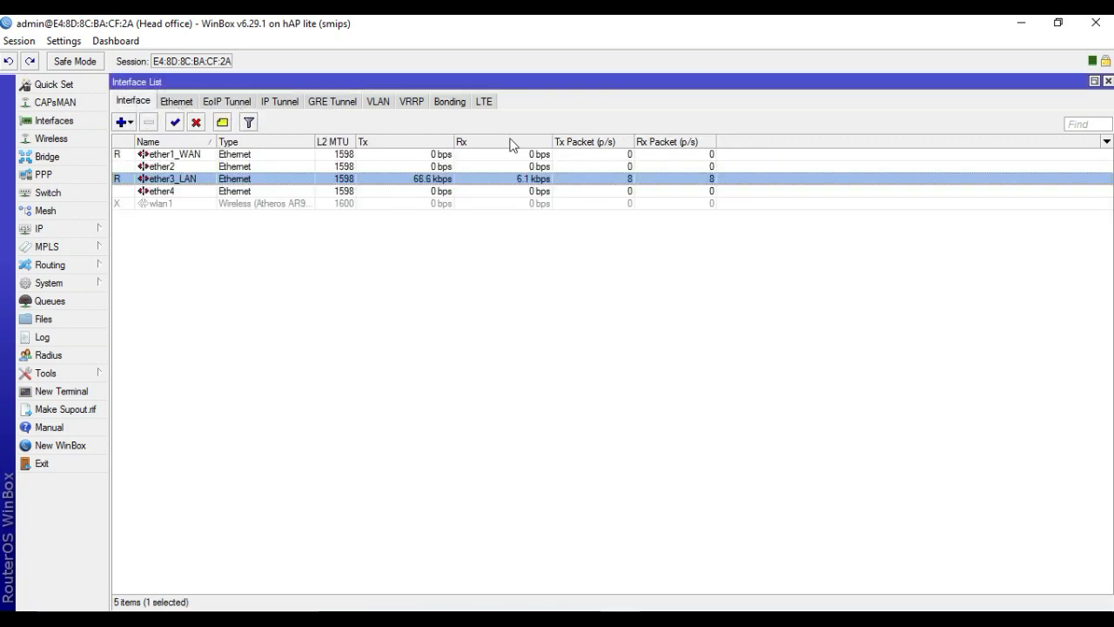
left_click(214, 103)
left_click(121, 123)
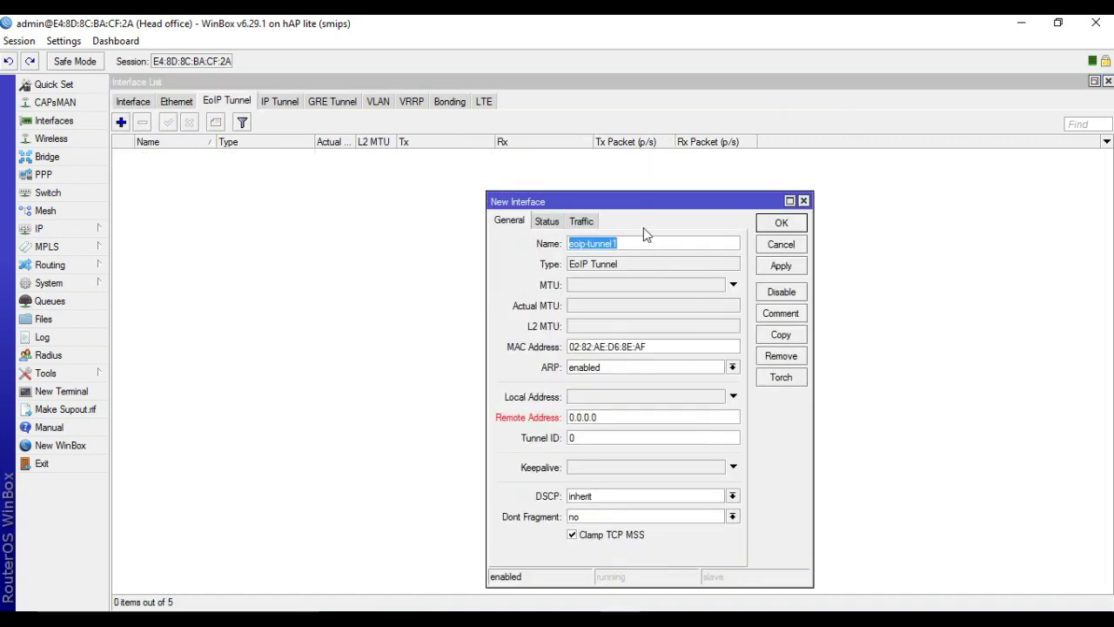
left_click_drag(619, 201, 547, 174)
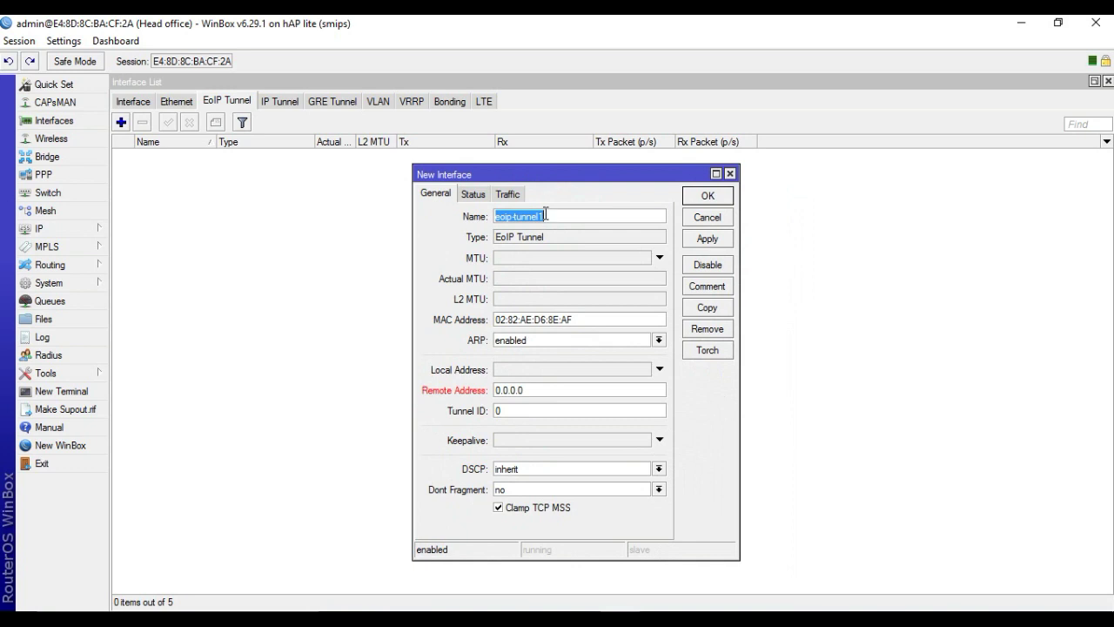
type("EoIP T")
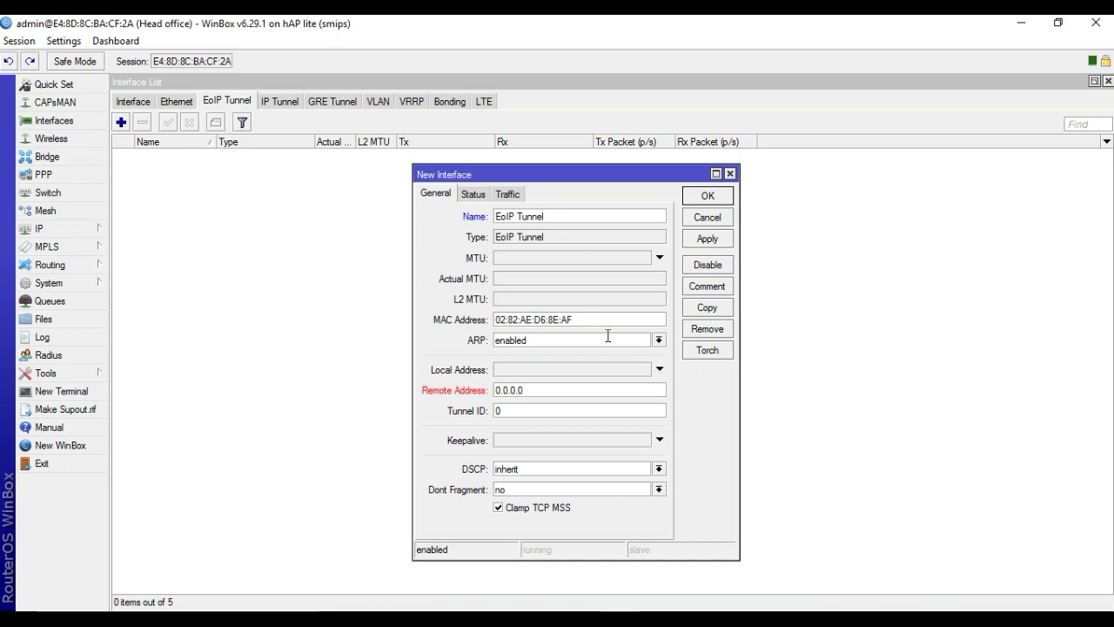
left_click_drag(582, 320, 488, 319)
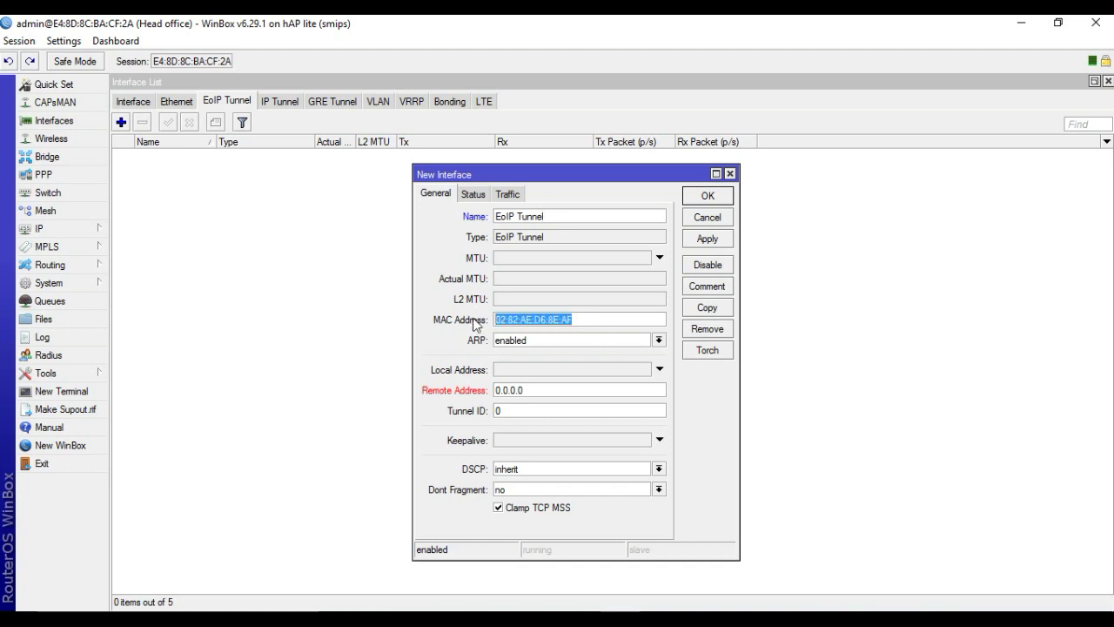
key("ctrl+v")
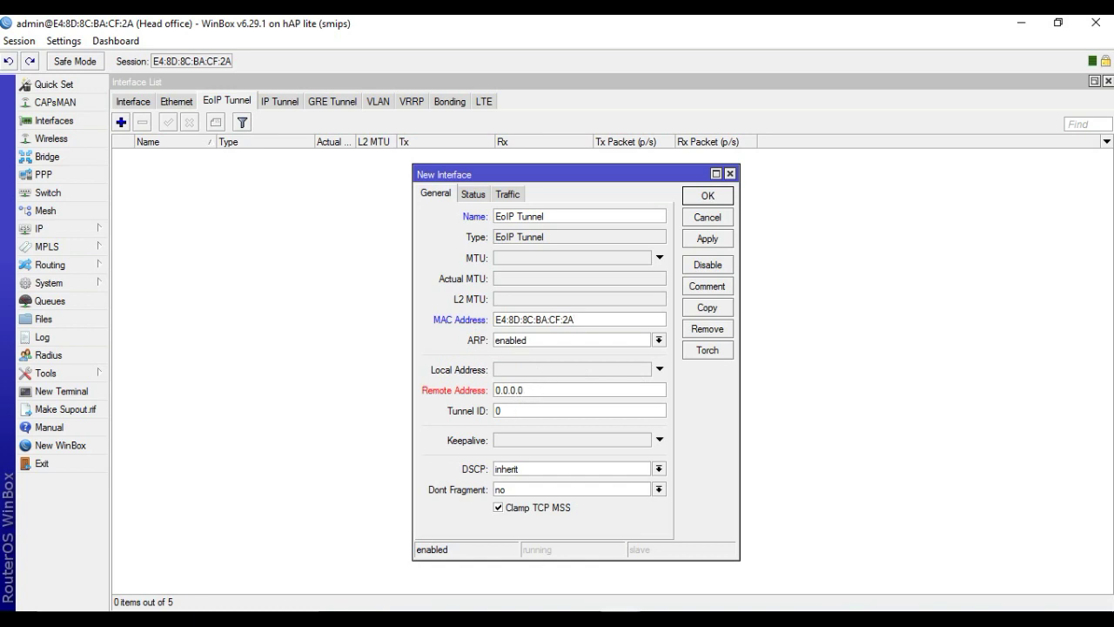
Set the tunnel's remote address to 202.191.20.2 and save it
key("alt+Tab")
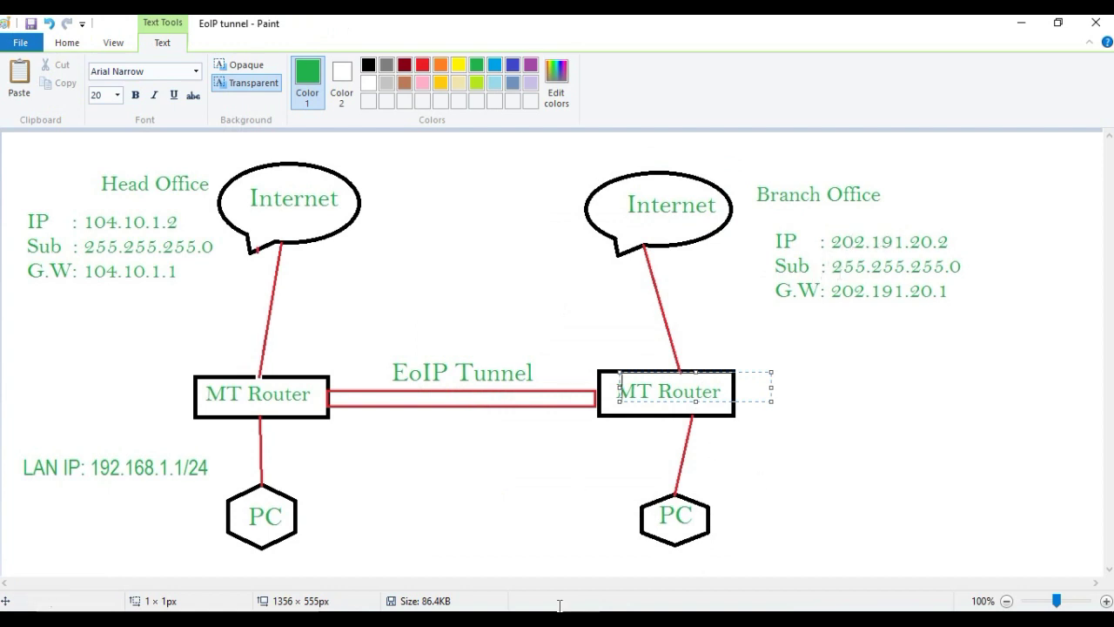
key("alt+Tab")
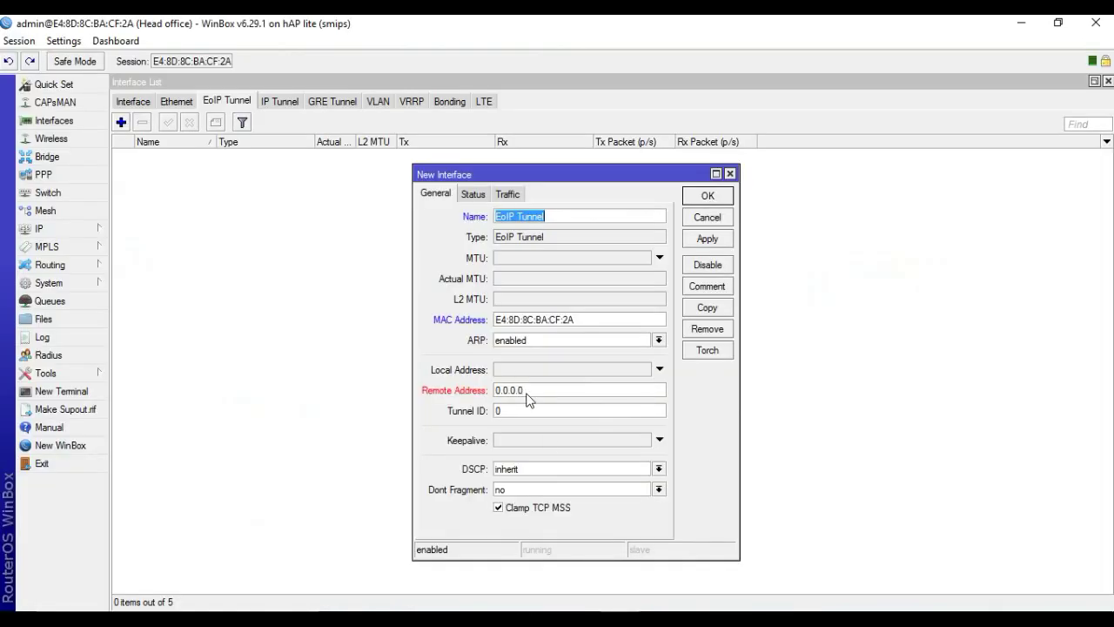
left_click_drag(524, 390, 481, 394)
type("202.191.20.2")
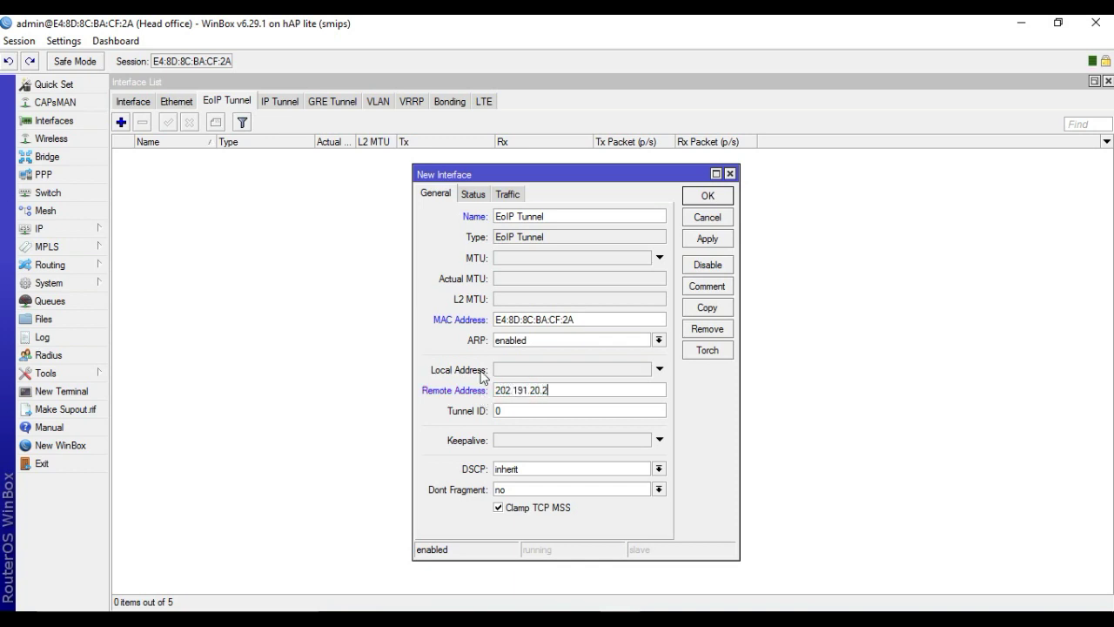
double_click(490, 416)
left_click(706, 239)
left_click(706, 196)
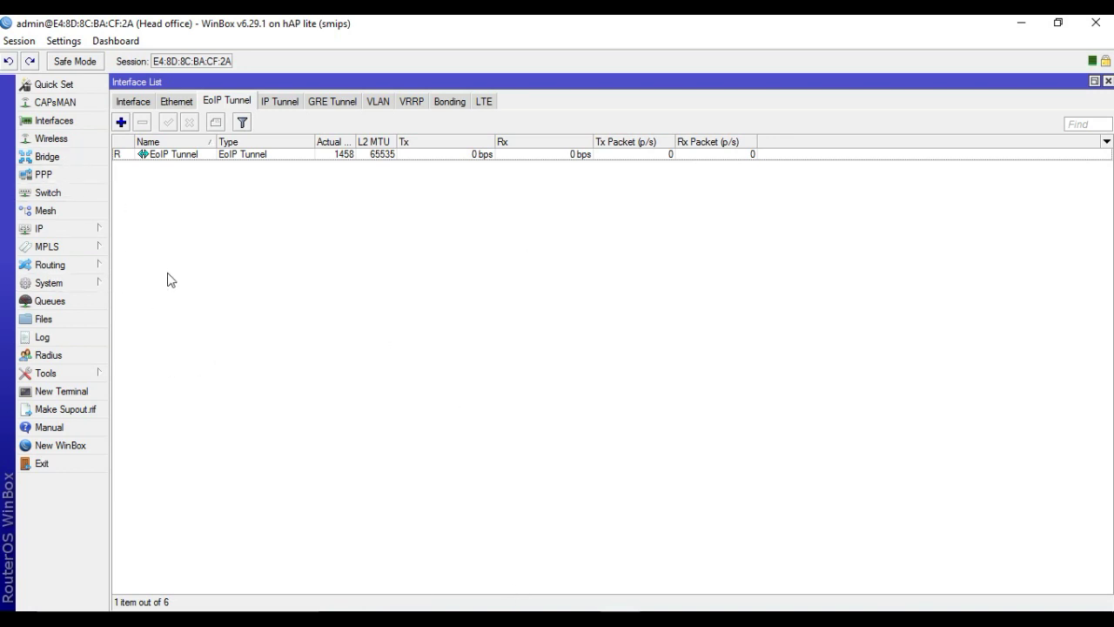
left_click(61, 160)
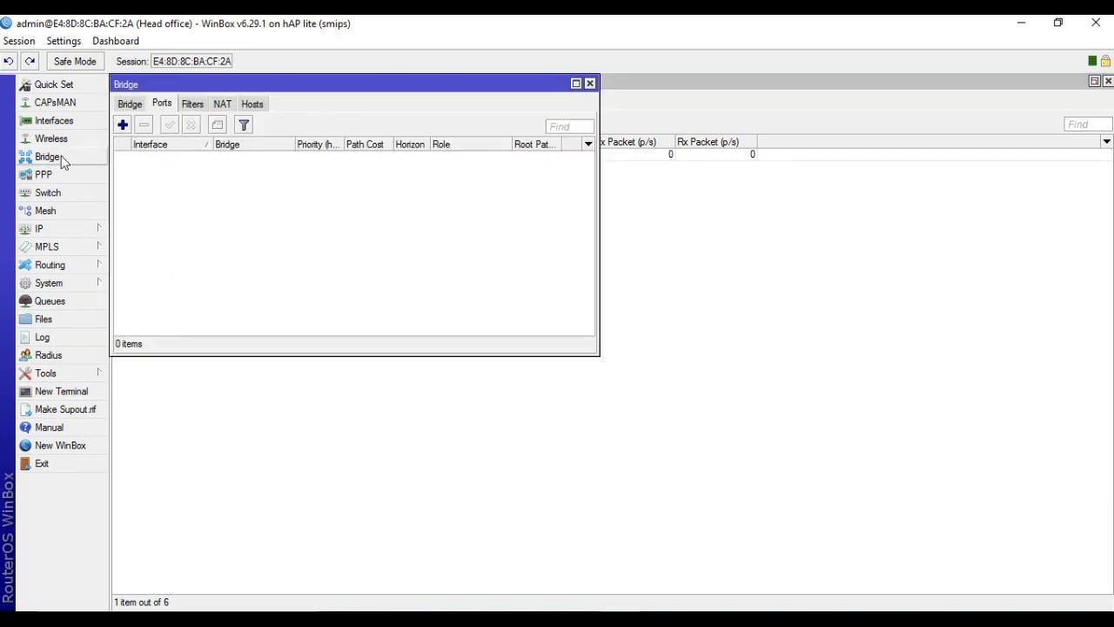
Create the bridge bridge1_EoIP after abandoning a premature bridge port entry
left_click(128, 105)
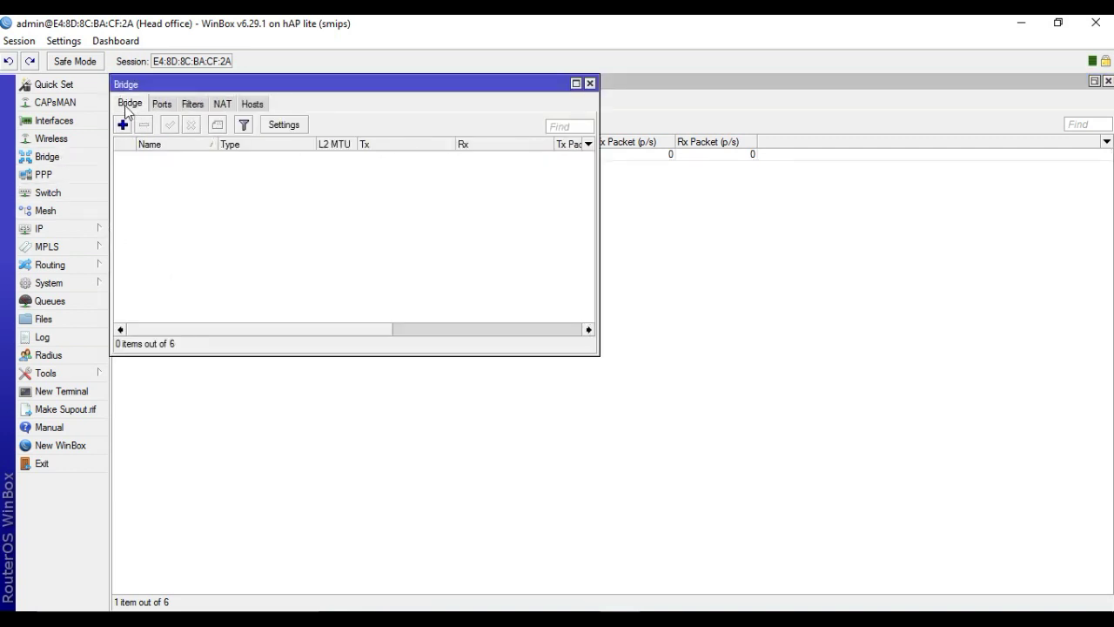
left_click(158, 106)
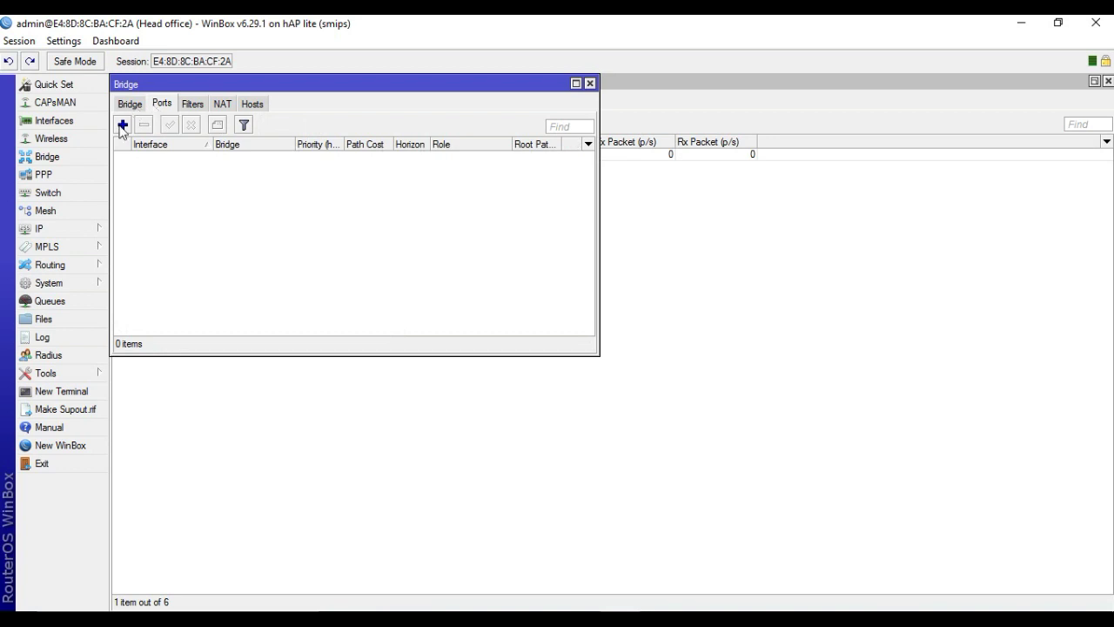
left_click(123, 127)
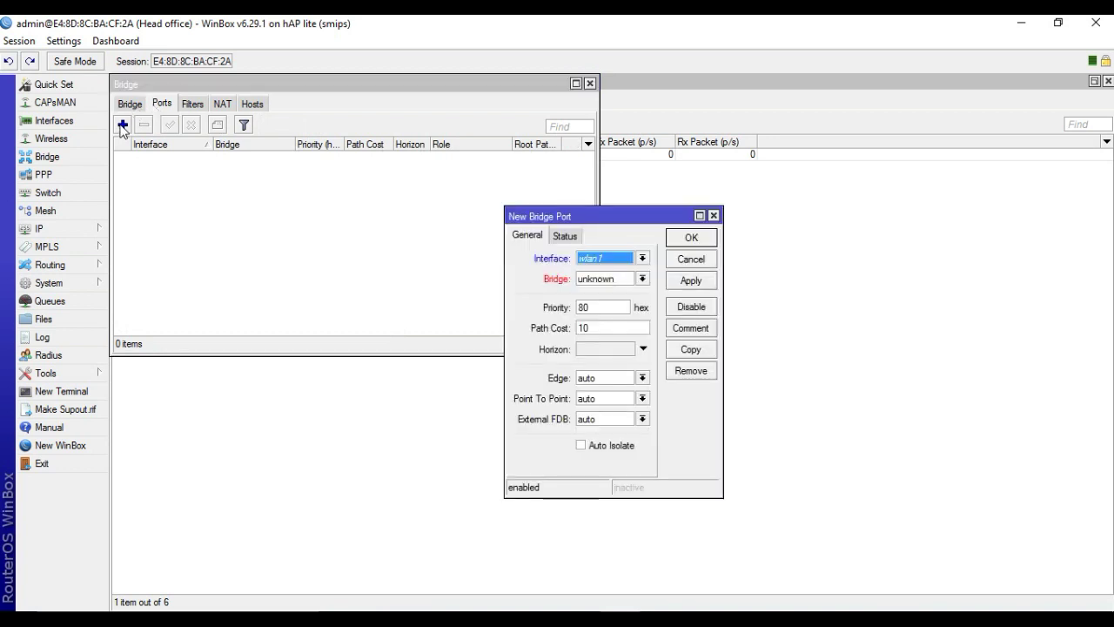
left_click(196, 171)
left_click(706, 259)
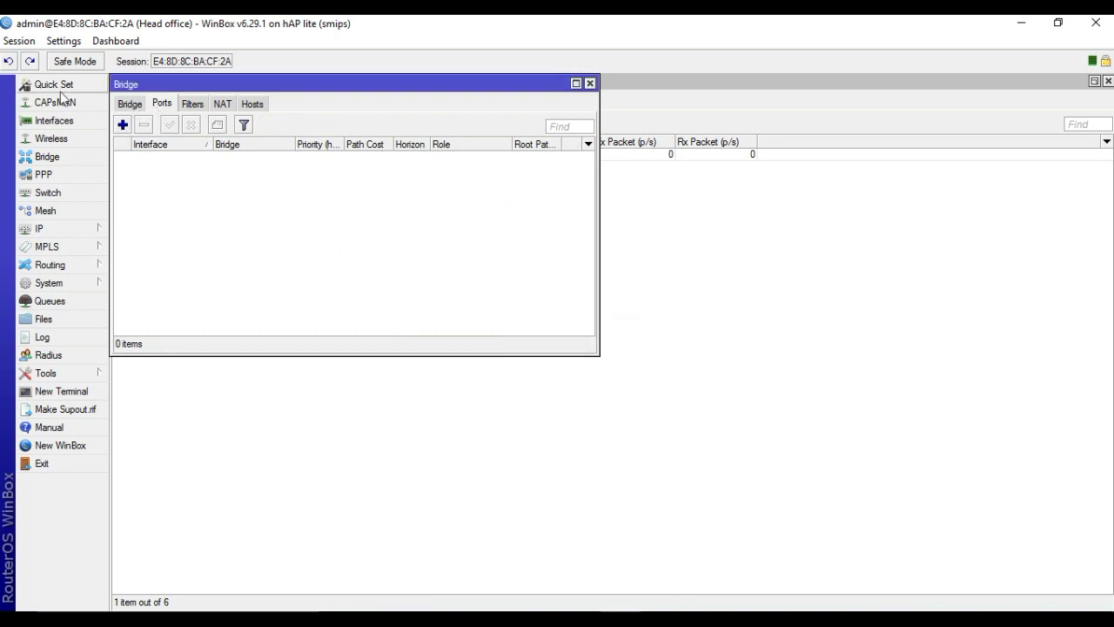
left_click(128, 105)
left_click(124, 125)
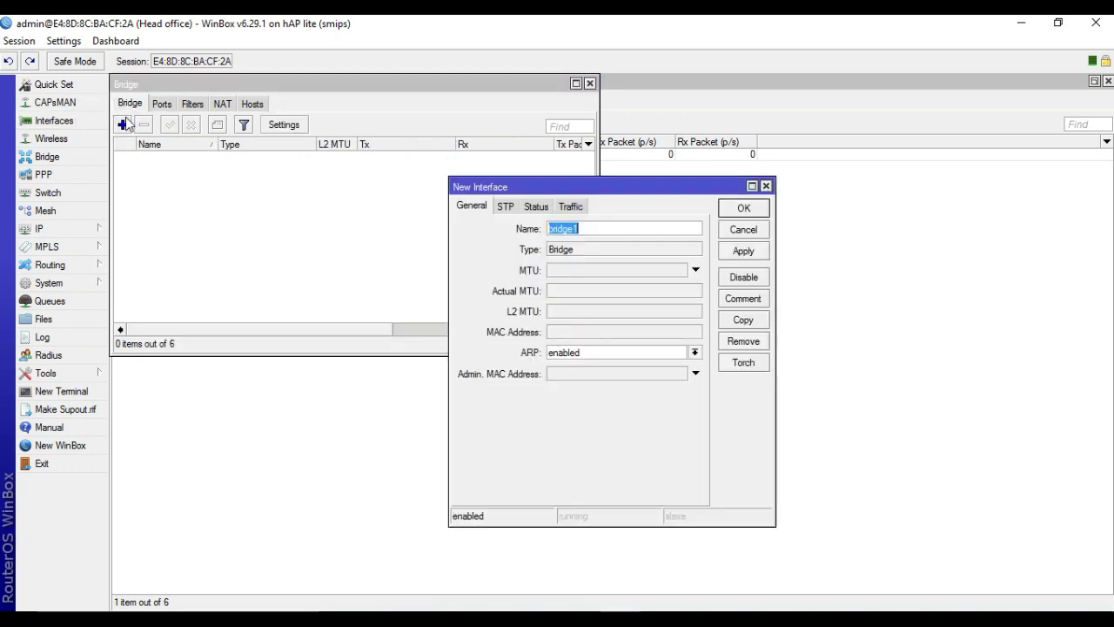
left_click(581, 229)
type("_EoIP")
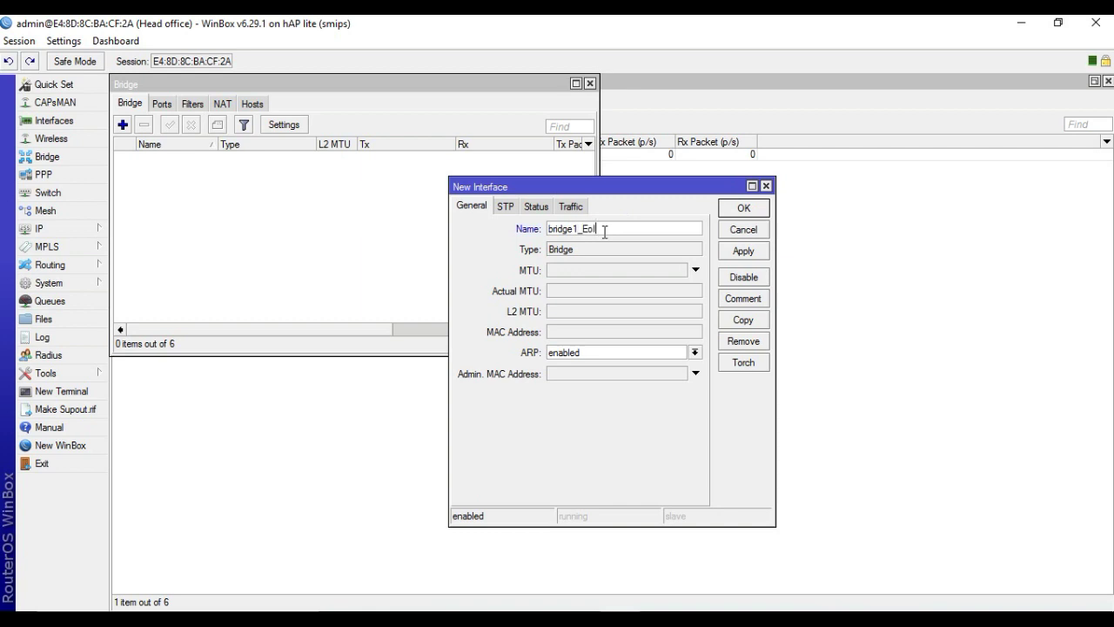
left_click(741, 252)
left_click(743, 209)
Add EoIP Tunnel and ether3_LAN as ports of bridge1_EoIP
left_click(158, 105)
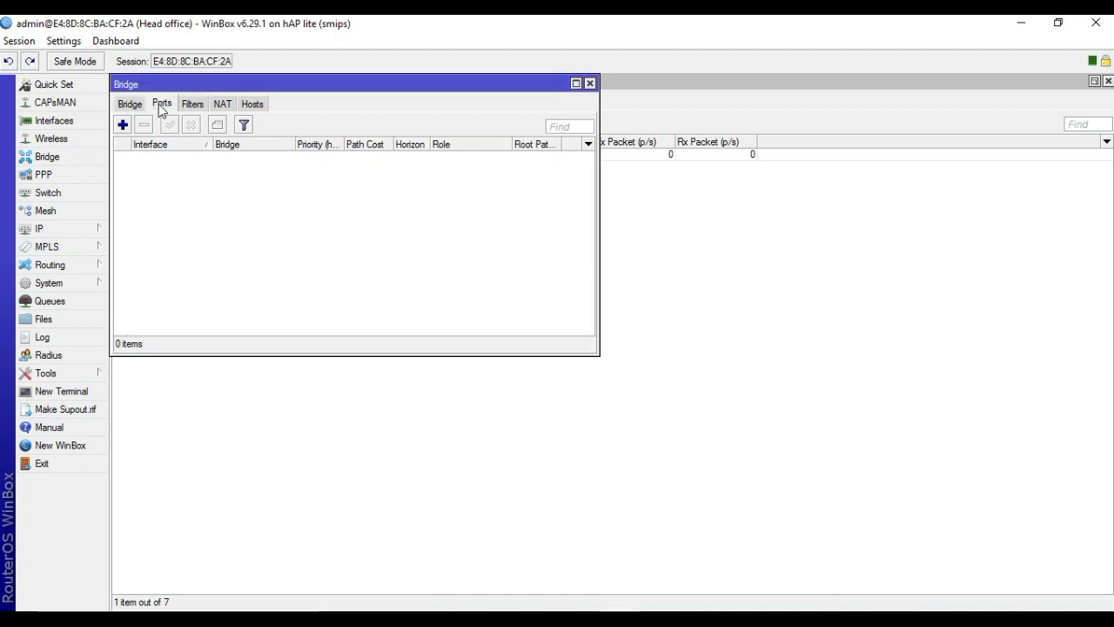
left_click(123, 124)
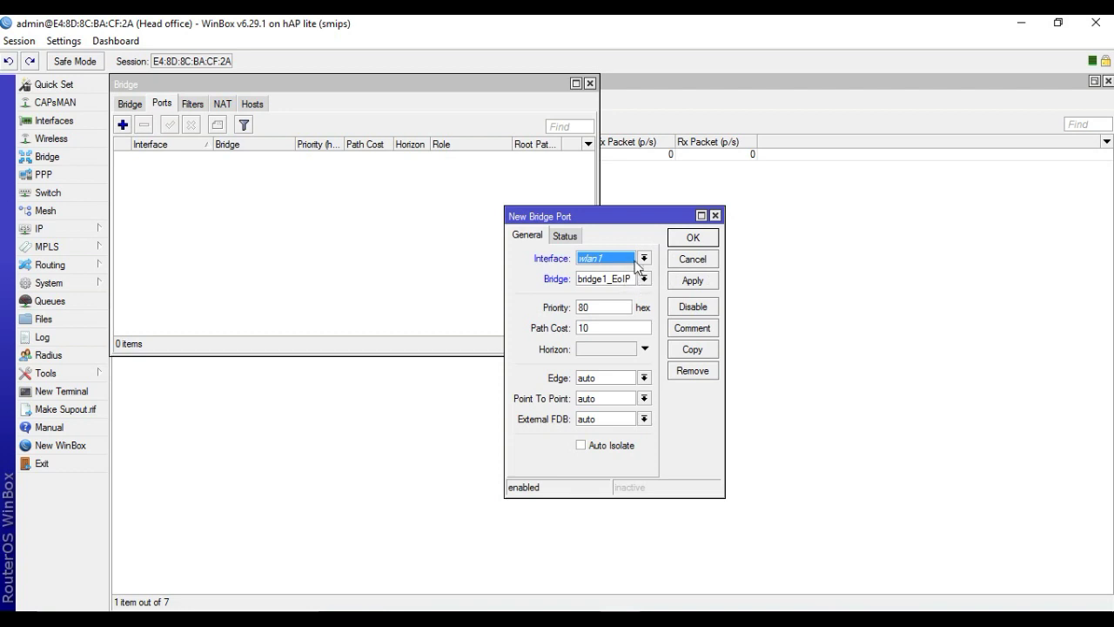
left_click(643, 258)
left_click(630, 271)
left_click(688, 281)
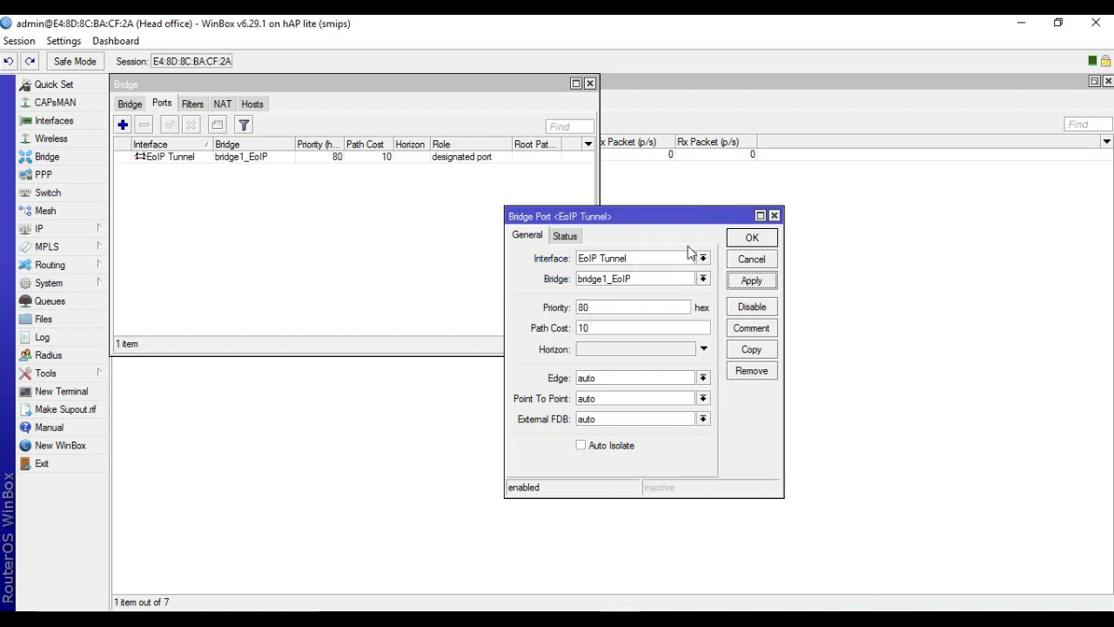
left_click(747, 243)
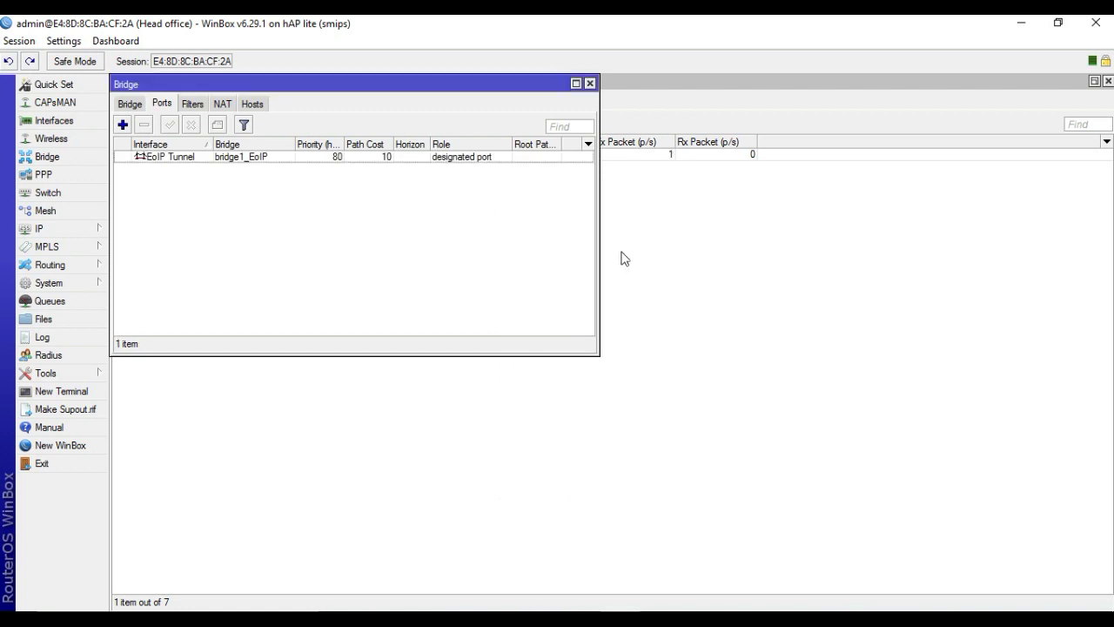
left_click(123, 124)
left_click(702, 258)
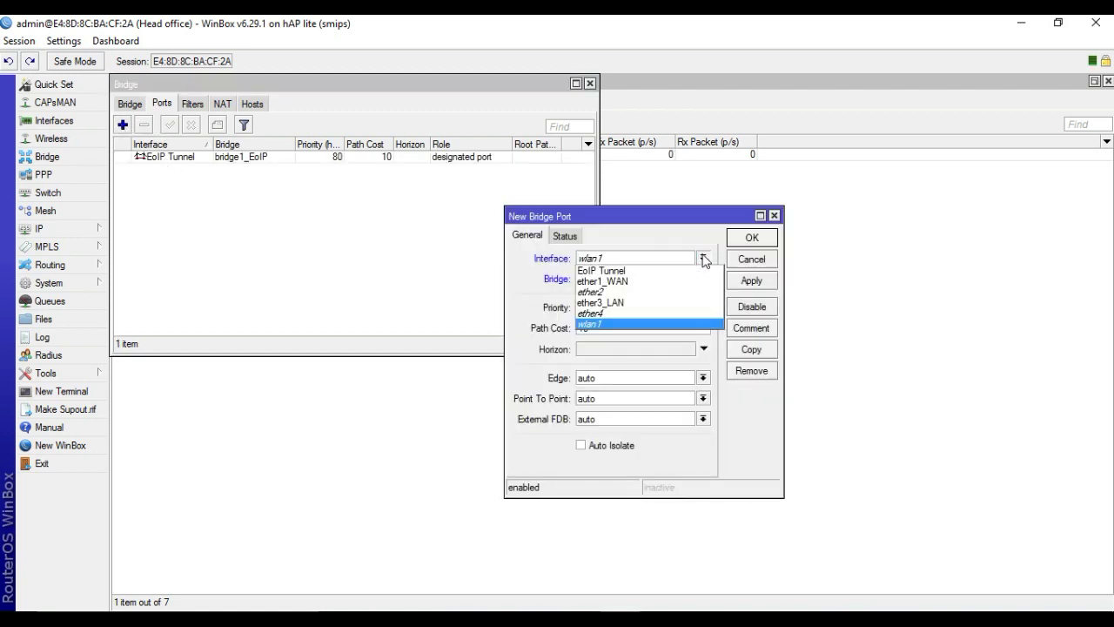
left_click(632, 303)
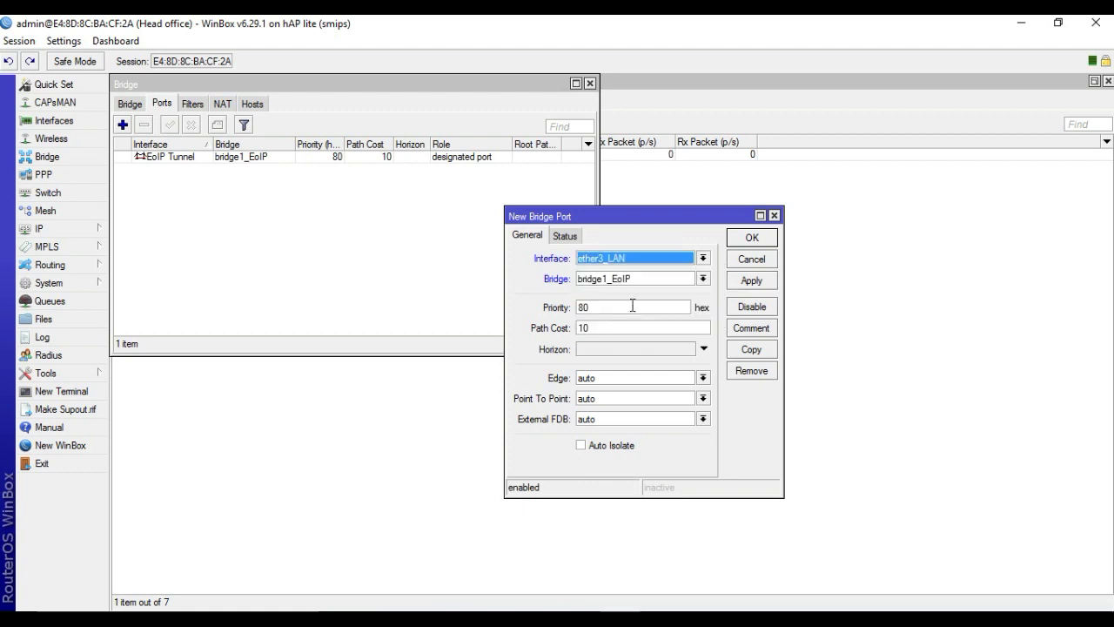
left_click(753, 285)
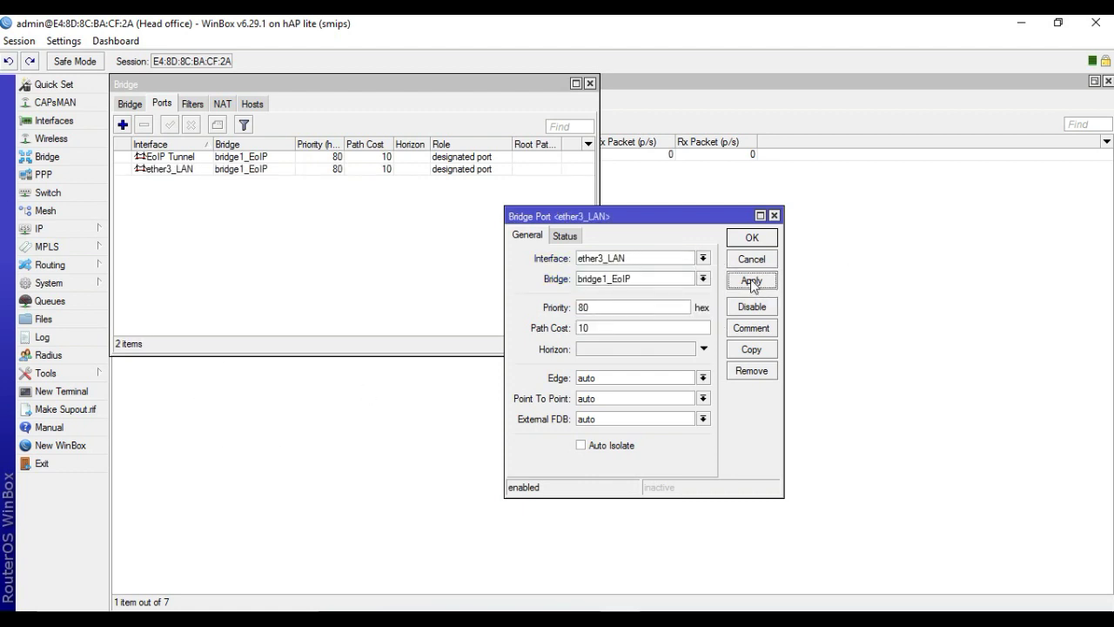
left_click(745, 244)
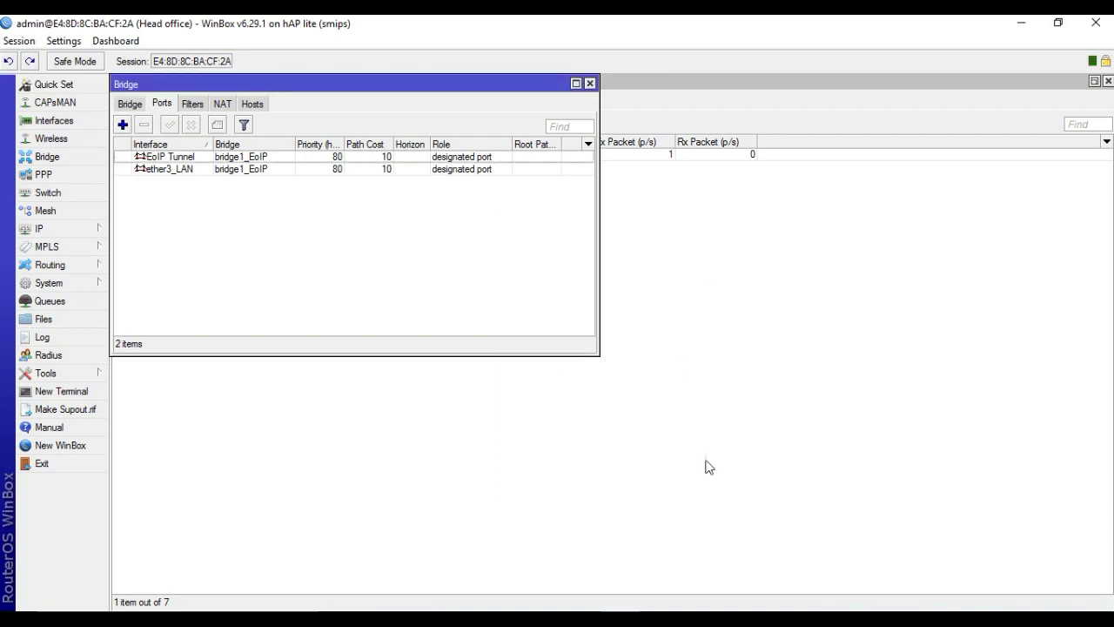
left_click(45, 228)
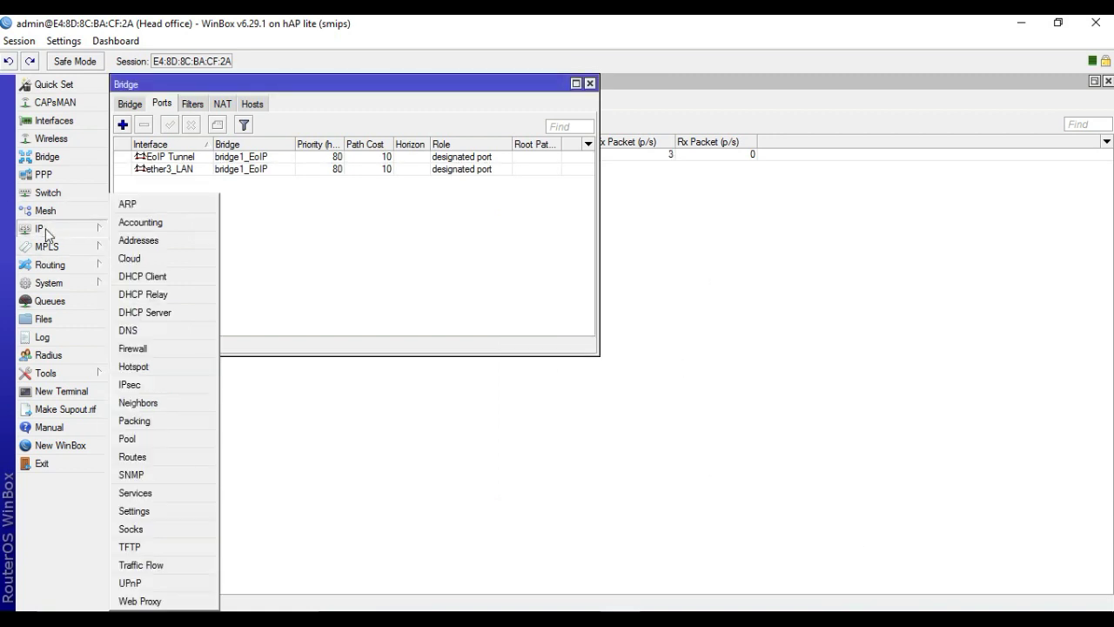
Add address 192.168.1.1/24 on ether3_LAN after checking the network diagram
left_click(139, 240)
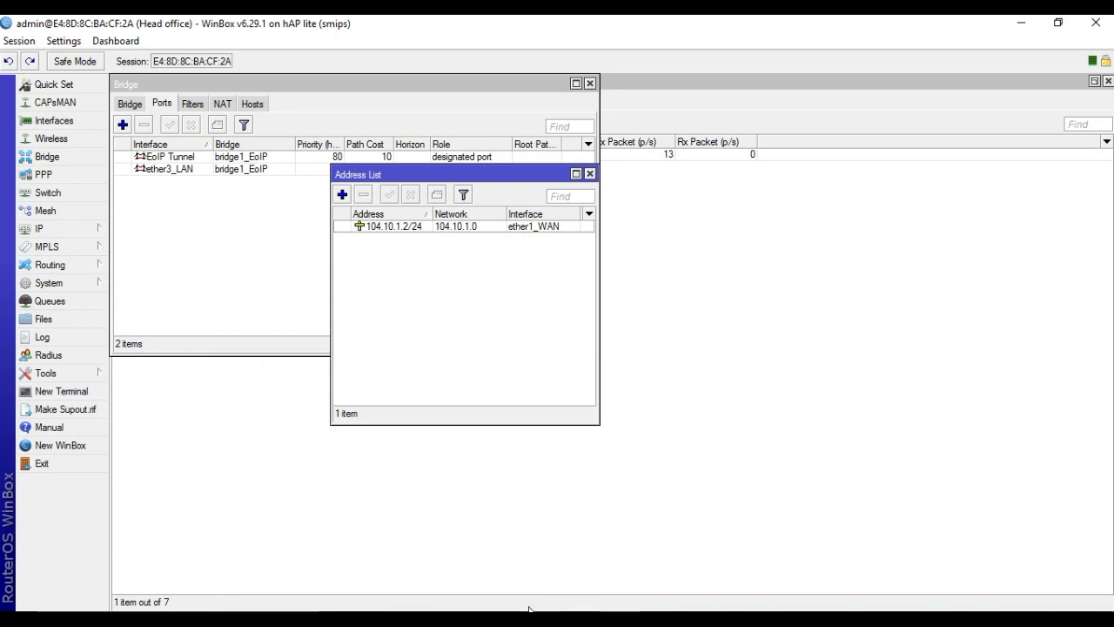
key("alt+Tab")
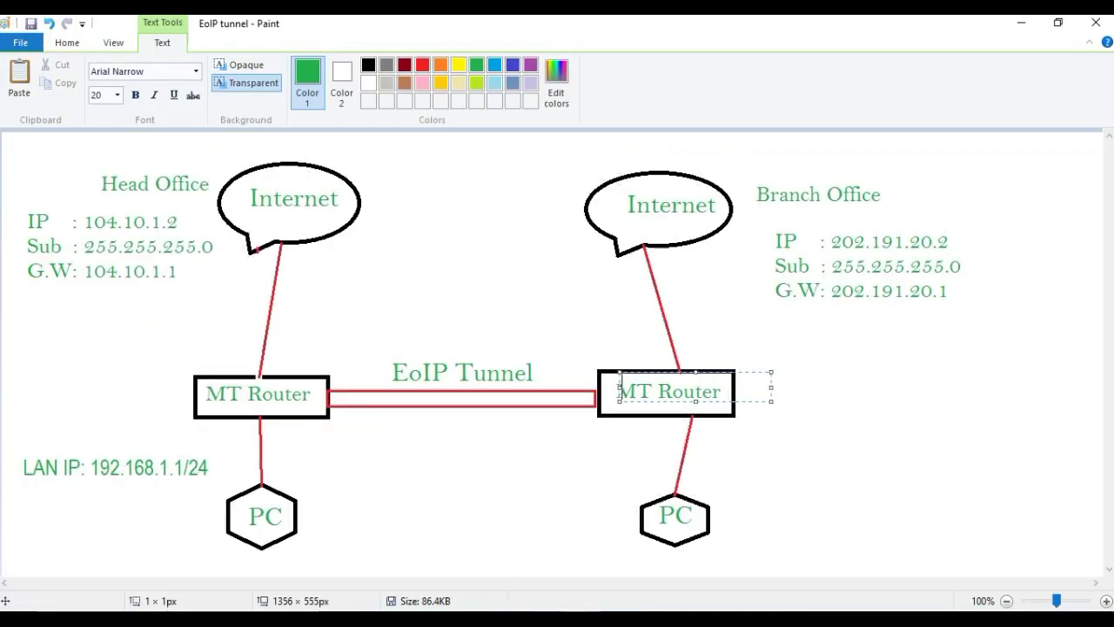
left_click(621, 557)
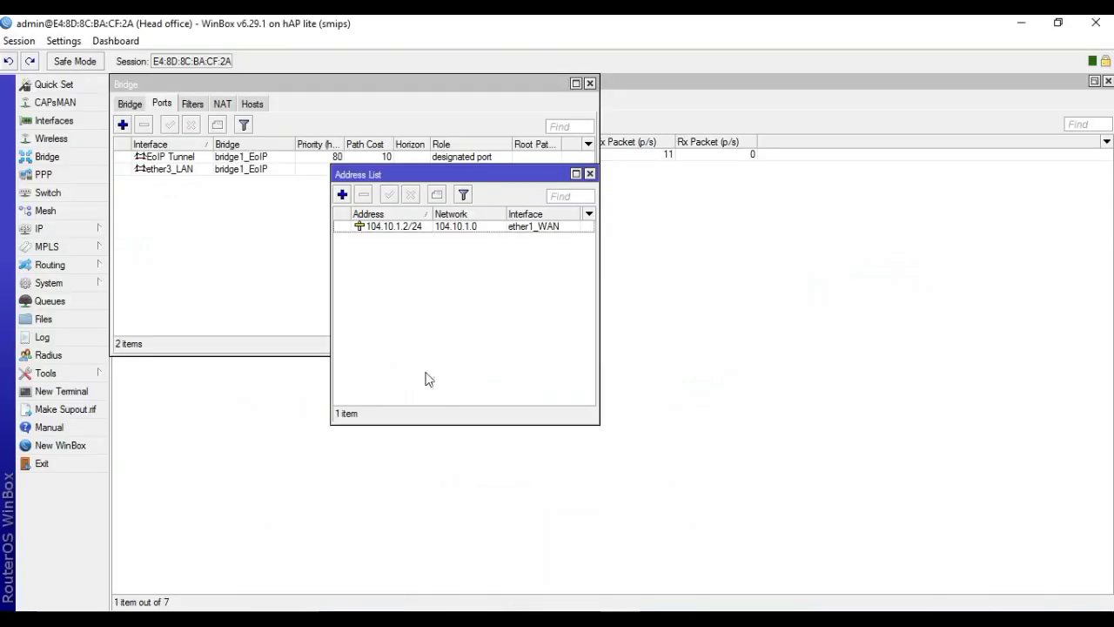
left_click(342, 194)
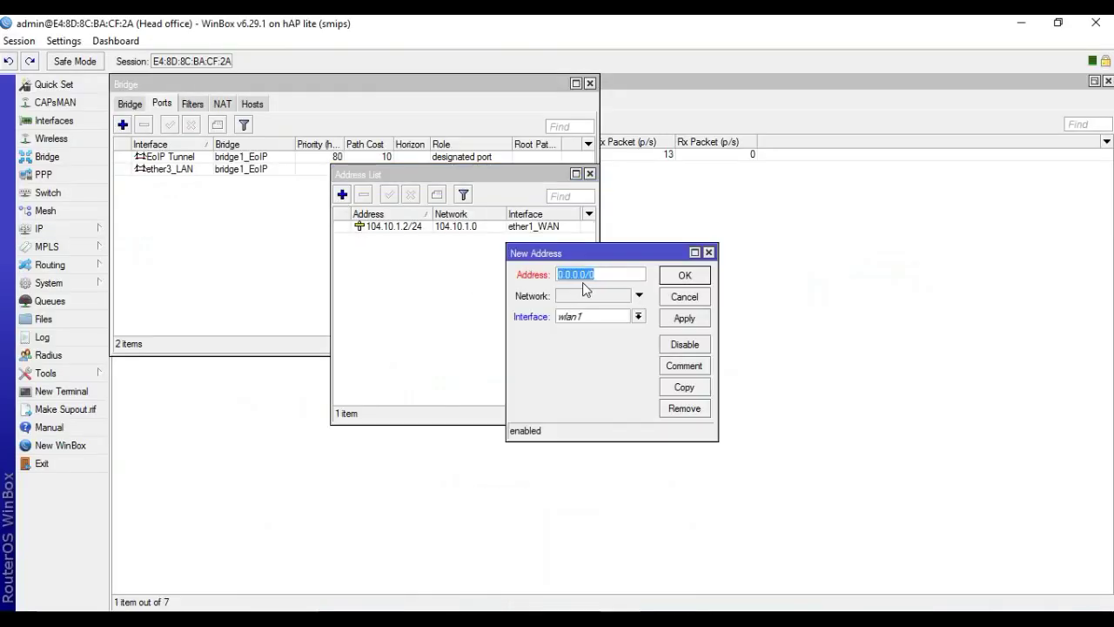
type("168")
type(".1")
type(".")
type("1/24")
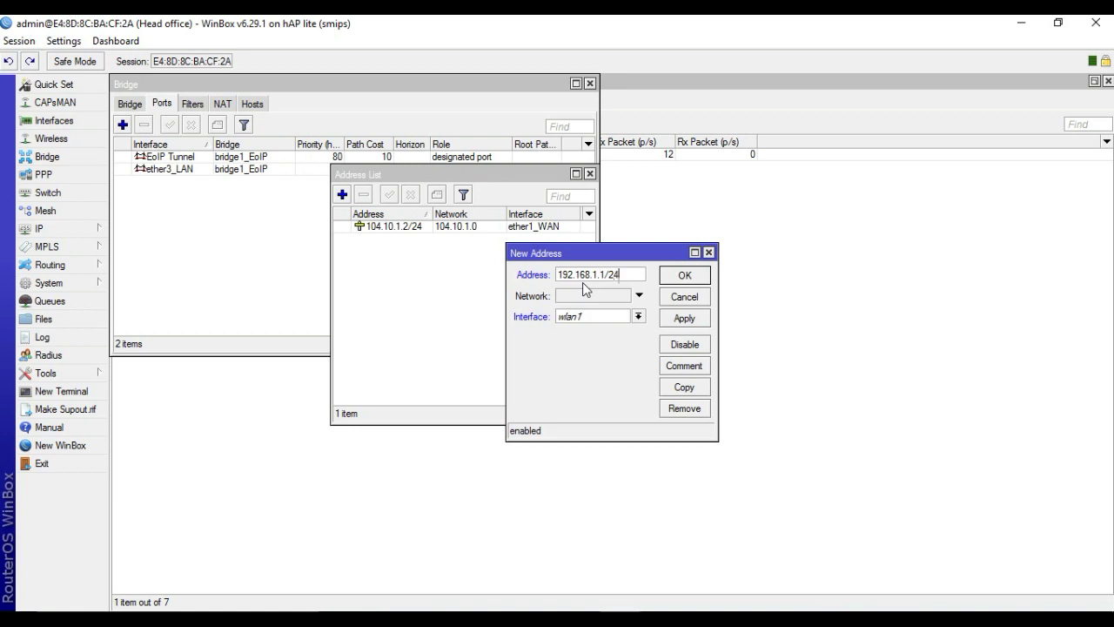
left_click(638, 316)
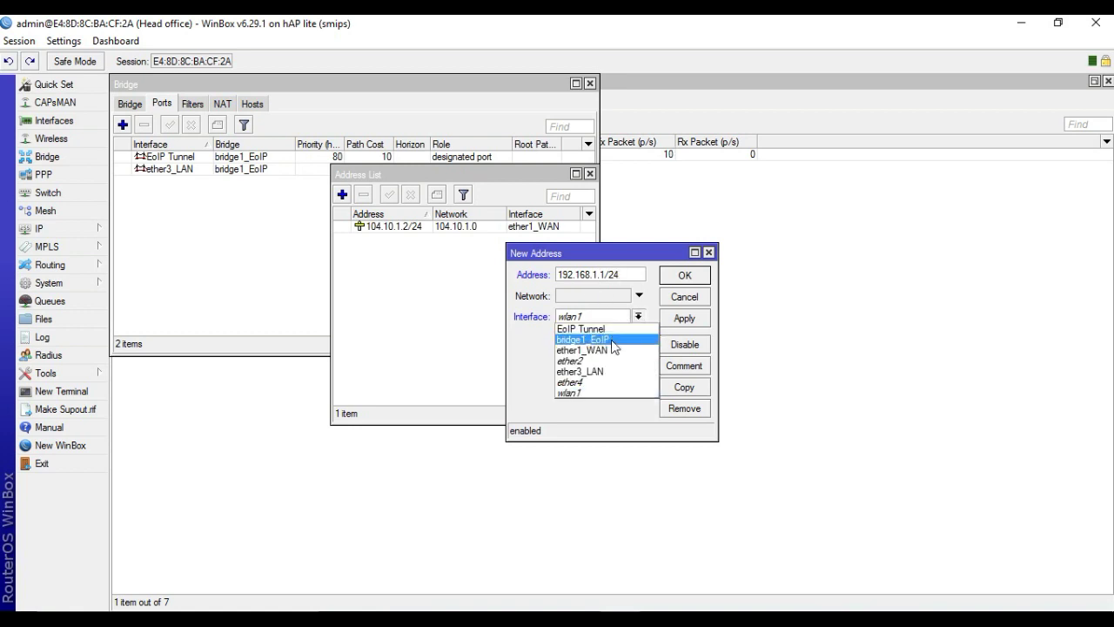
left_click(594, 372)
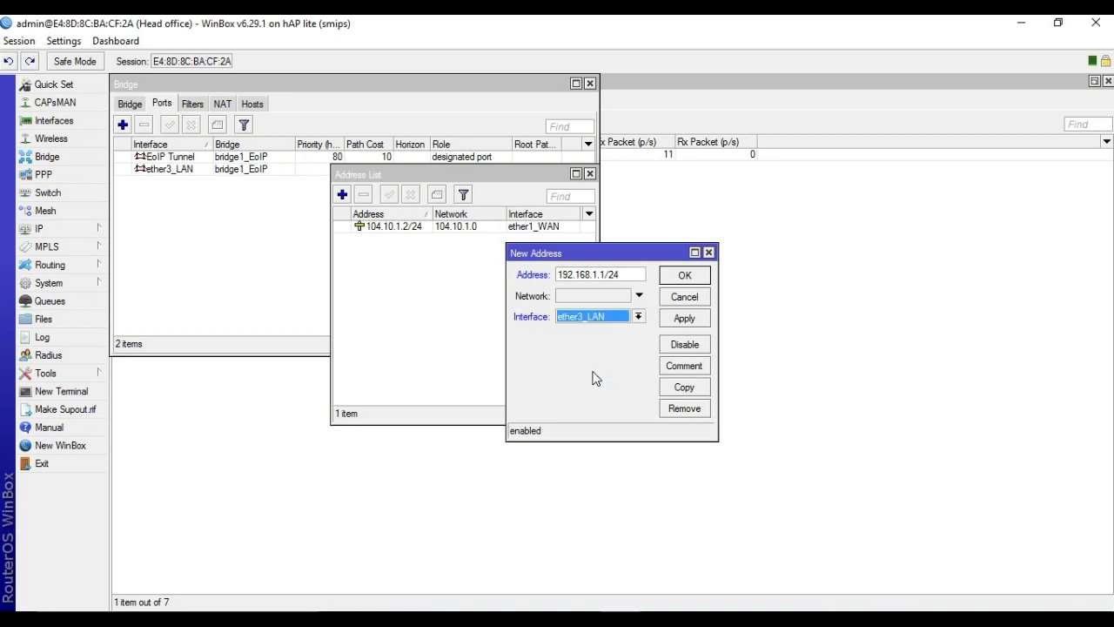
left_click(680, 319)
left_click(682, 277)
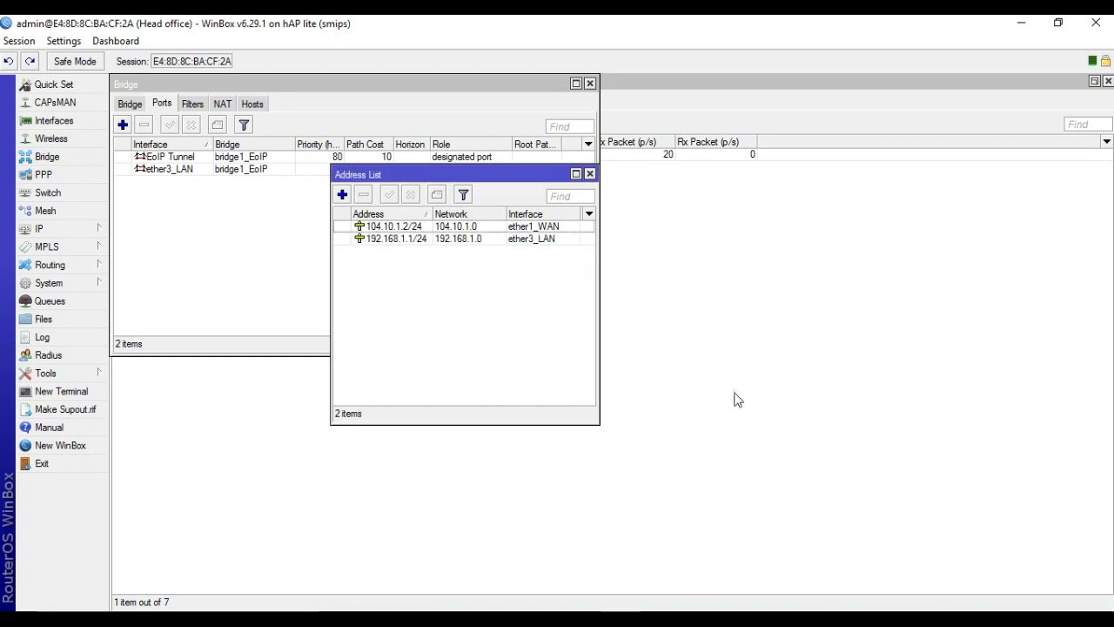
left_click(38, 229)
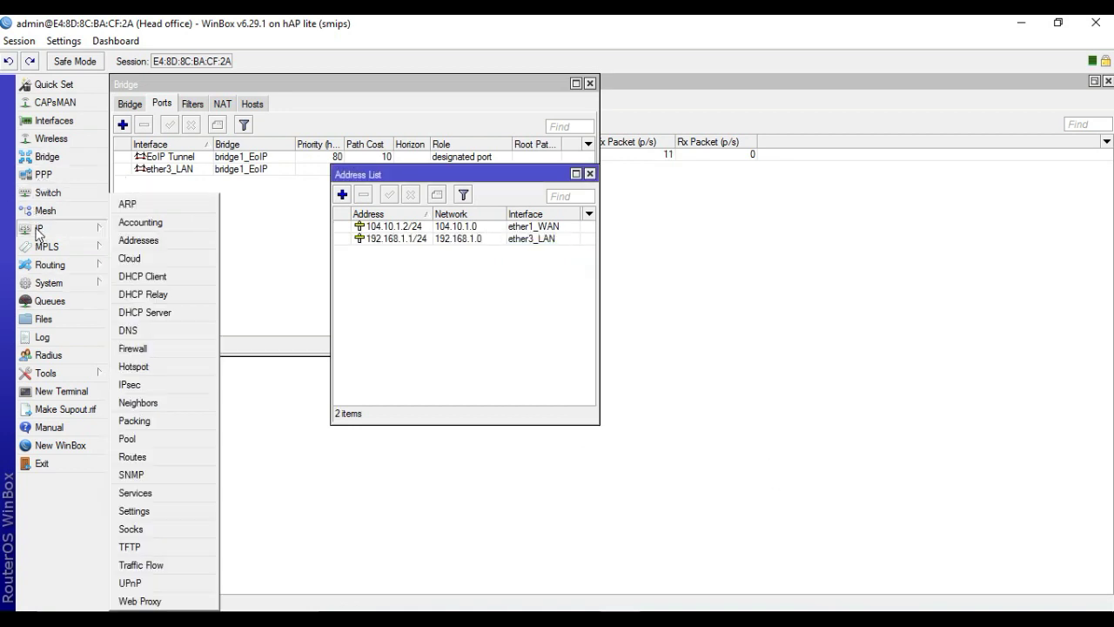
Add a firewall NAT rule with chain srcnat and action masquerade
left_click(133, 348)
left_click(196, 224)
left_click(142, 244)
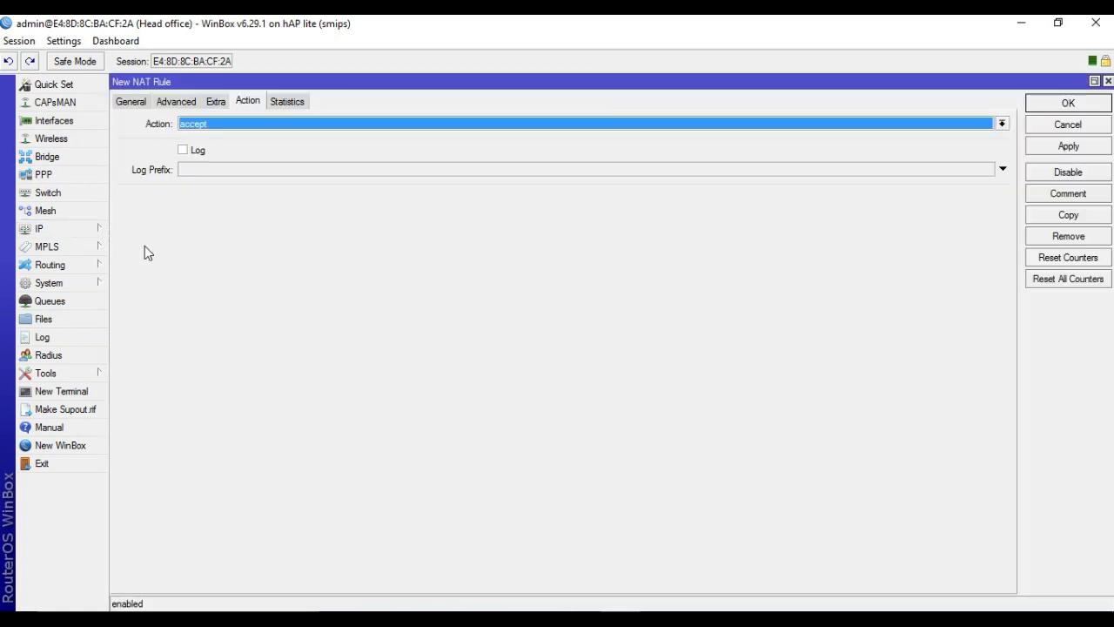
left_click(136, 105)
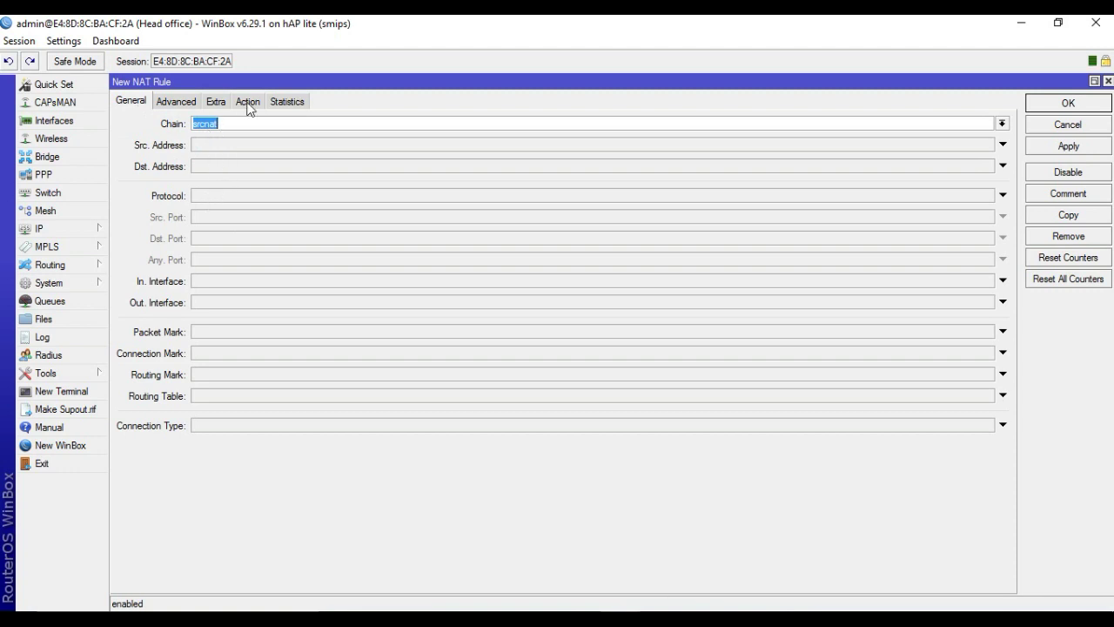
left_click(247, 102)
left_click(251, 124)
left_click(221, 201)
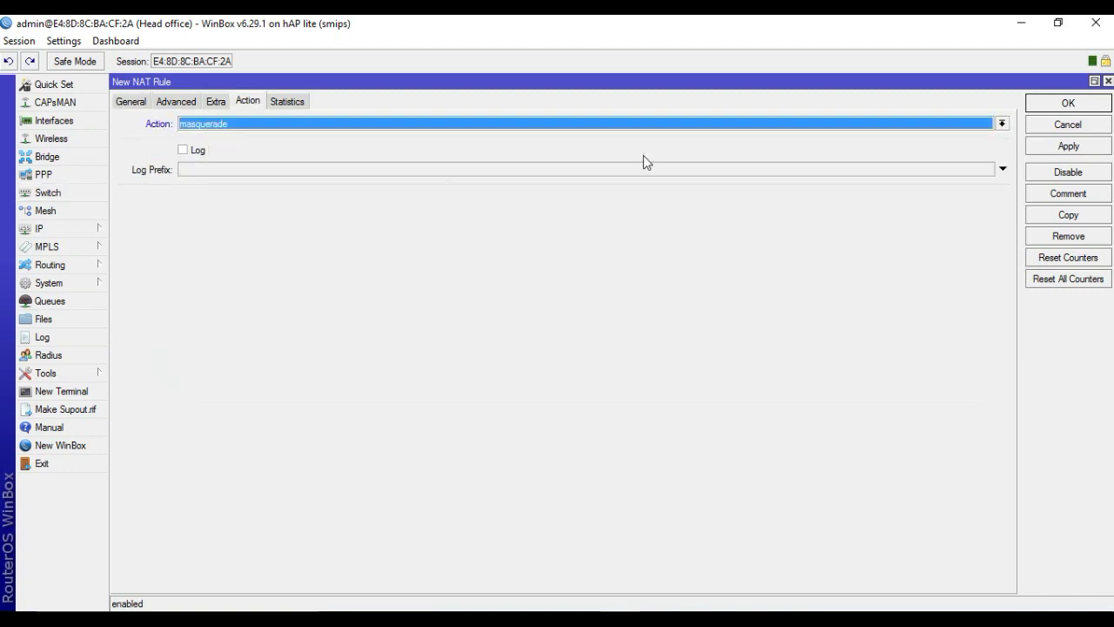
left_click(1068, 147)
left_click(1055, 106)
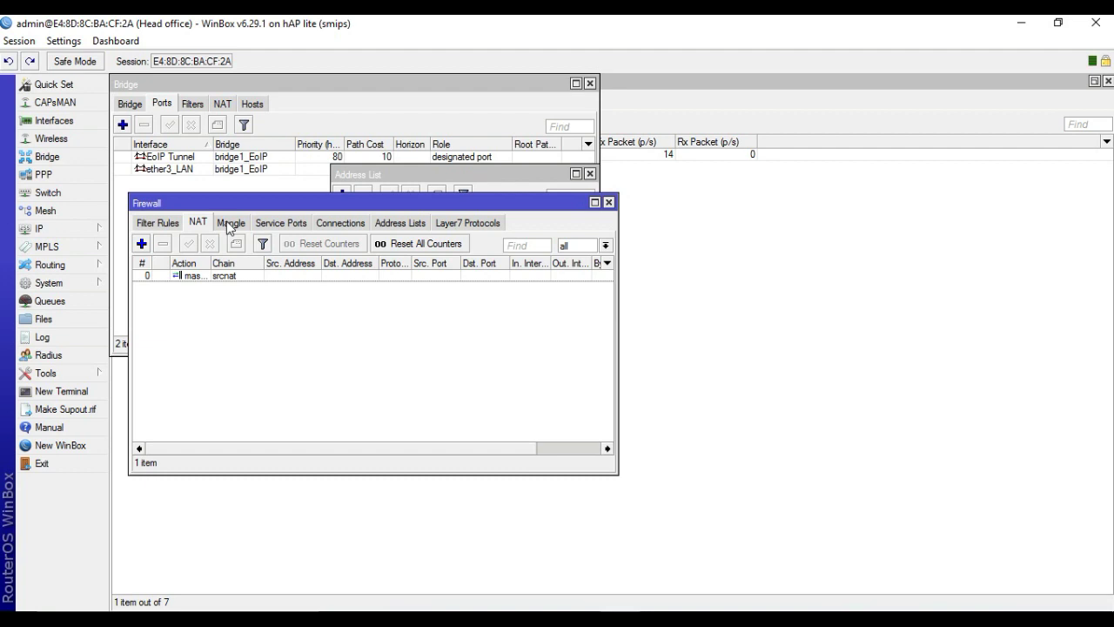
Run DHCP Setup on bridge1_EoIP, accepting the default address space, pool, DNS and lease
left_click(37, 230)
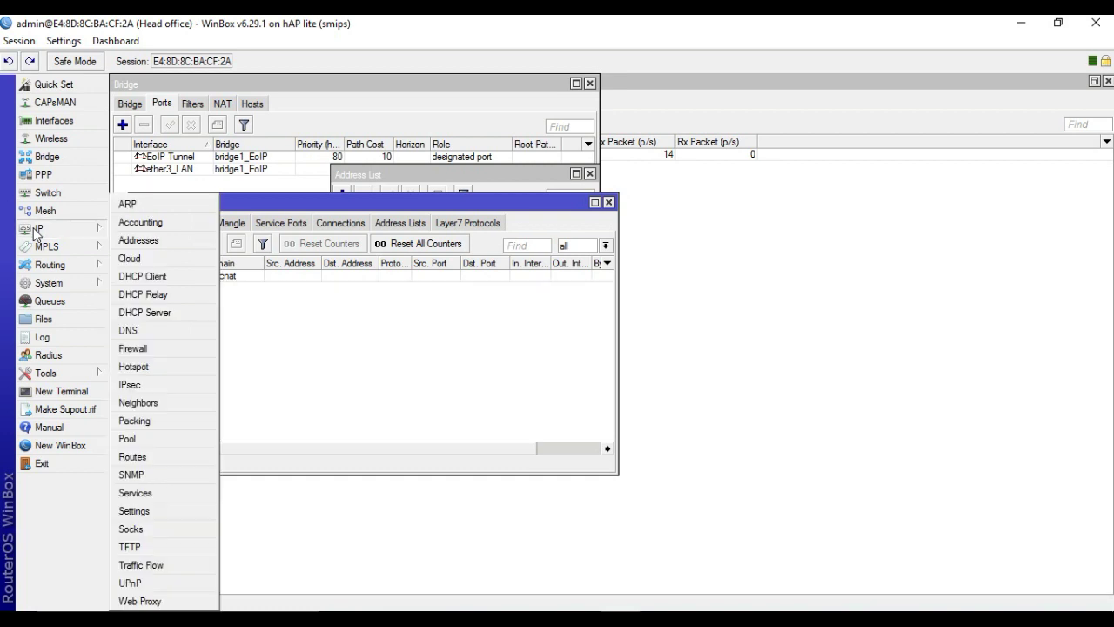
left_click(159, 311)
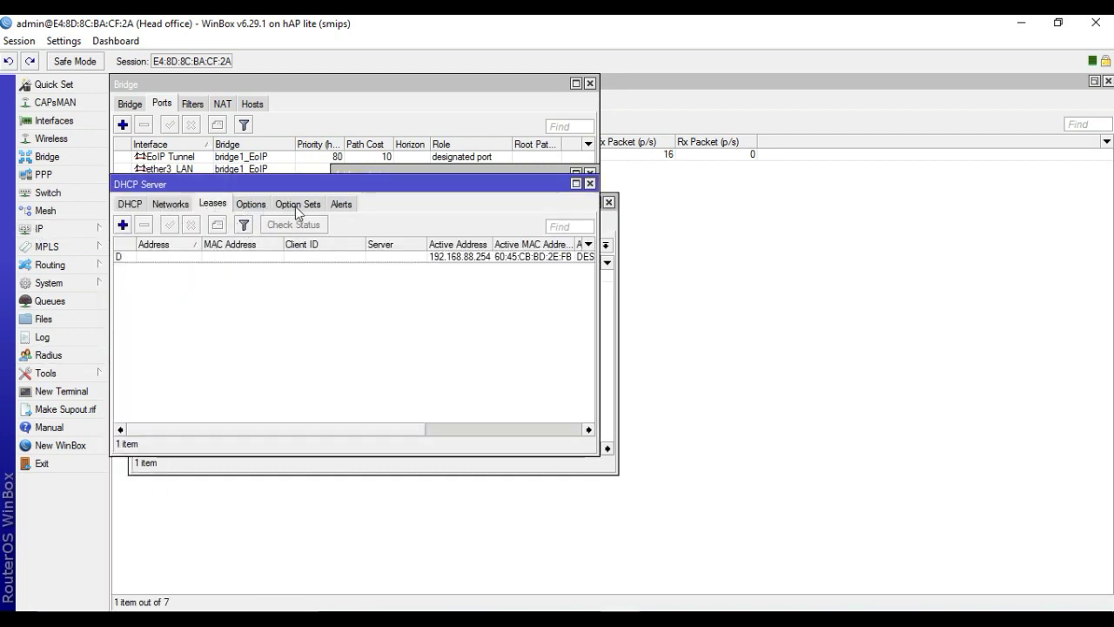
left_click(130, 205)
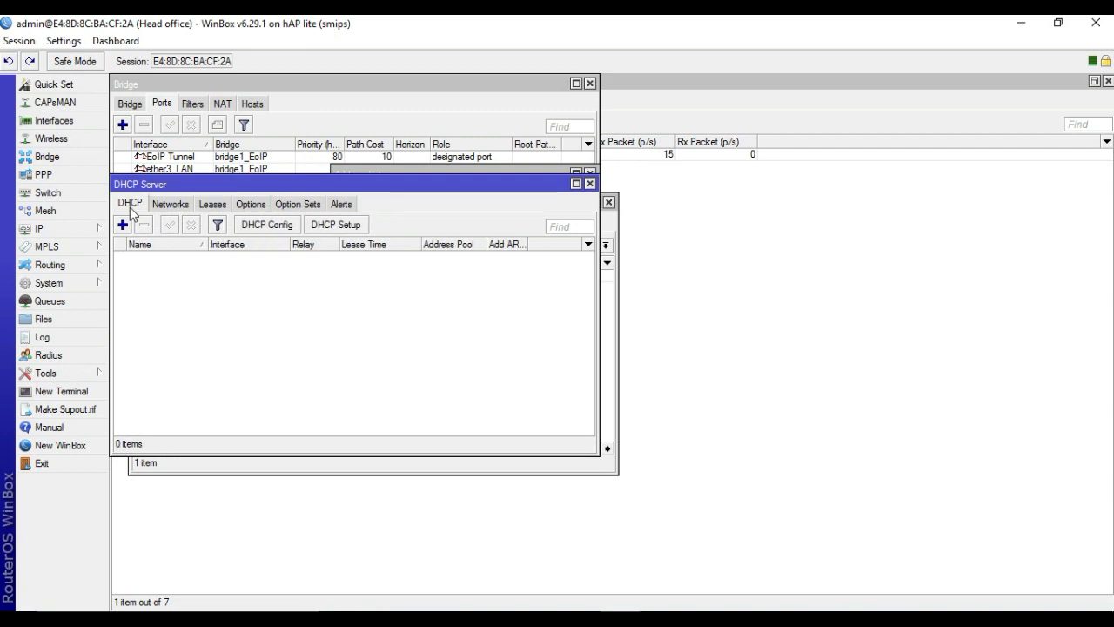
left_click(336, 225)
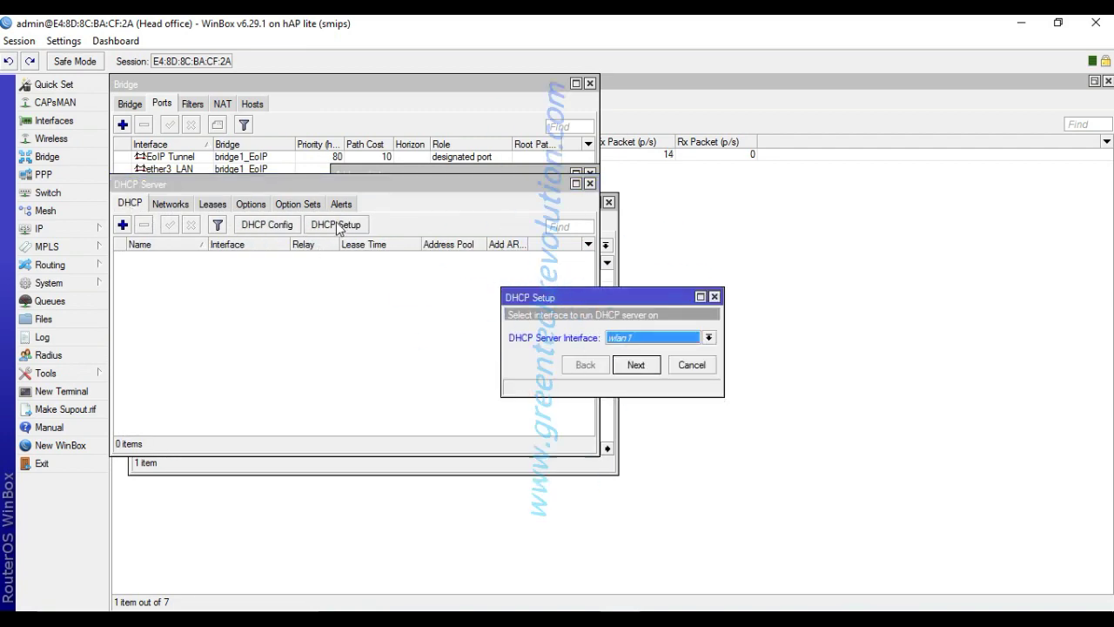
left_click(708, 338)
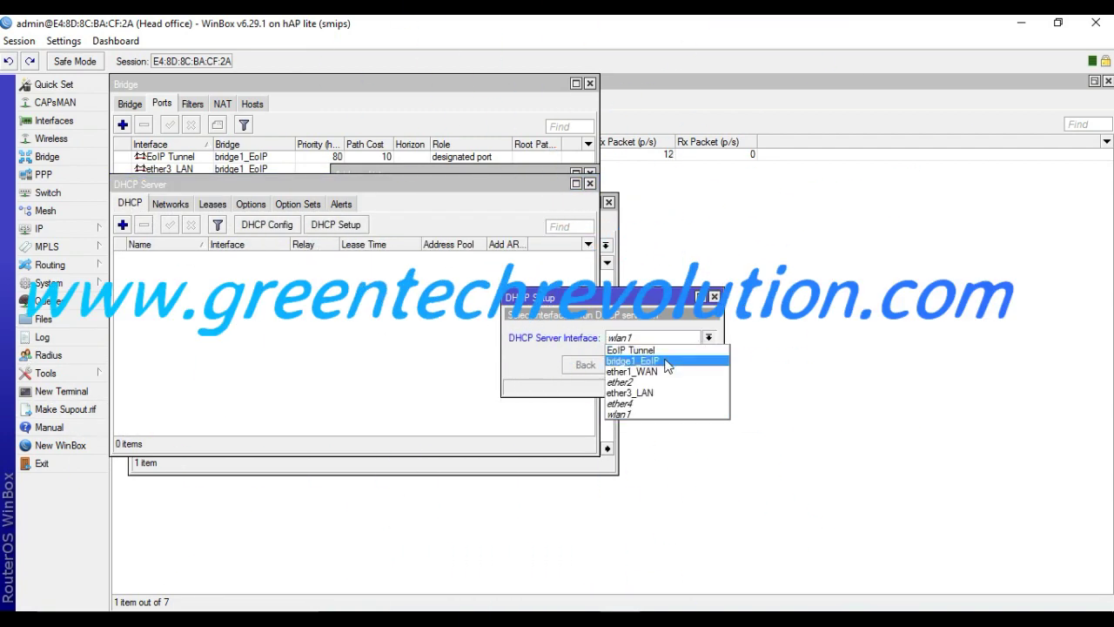
left_click(633, 360)
left_click(636, 365)
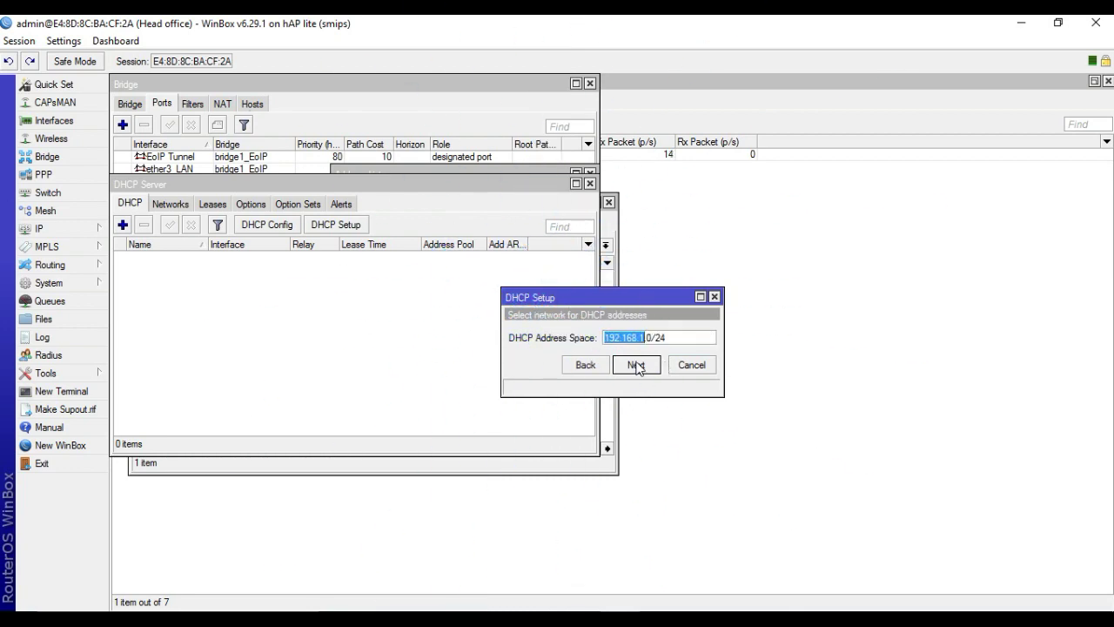
left_click(636, 365)
left_click(637, 364)
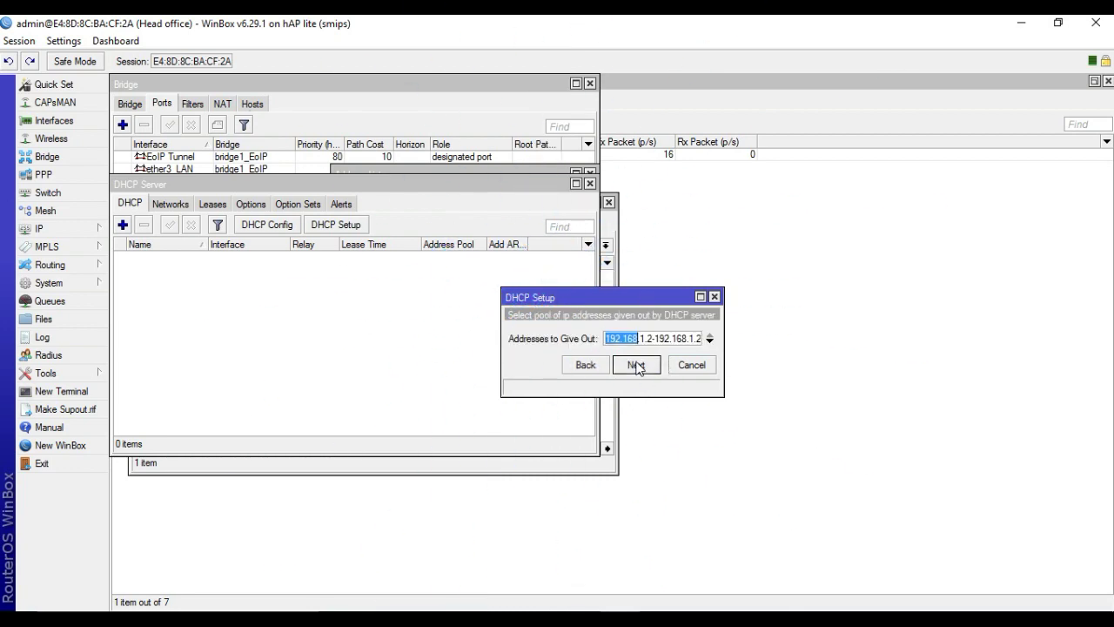
left_click(636, 364)
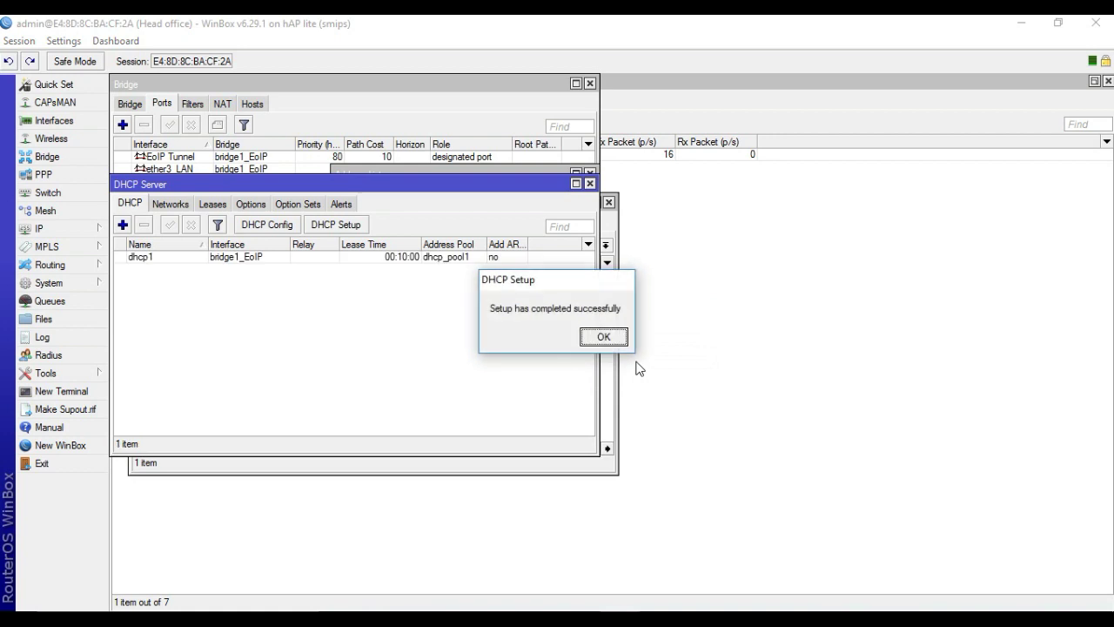
left_click(600, 336)
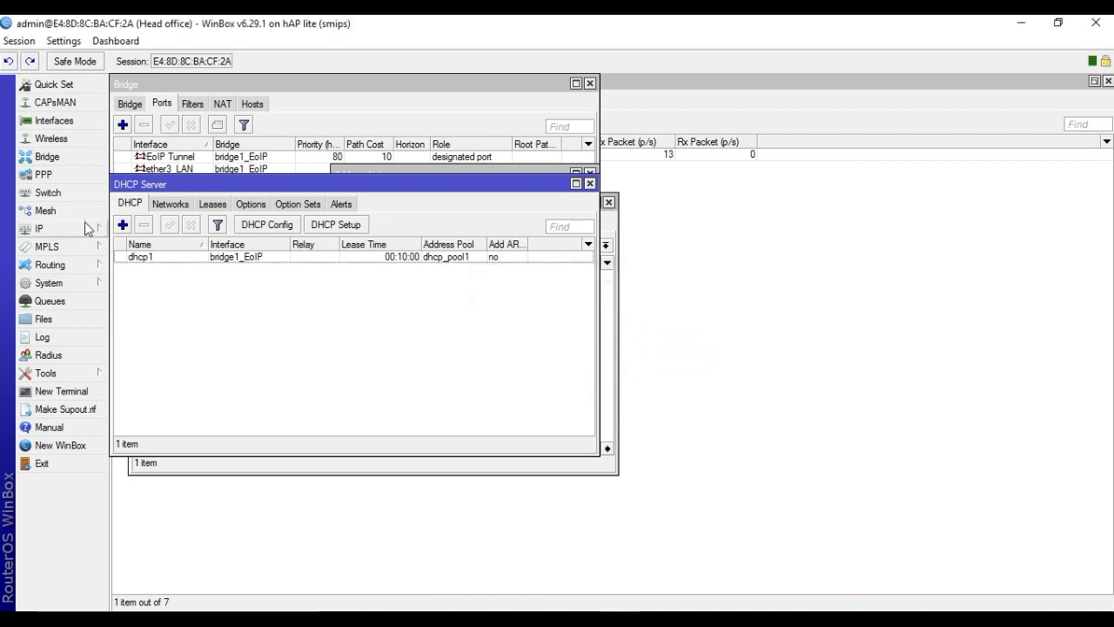
left_click(55, 231)
left_click(143, 240)
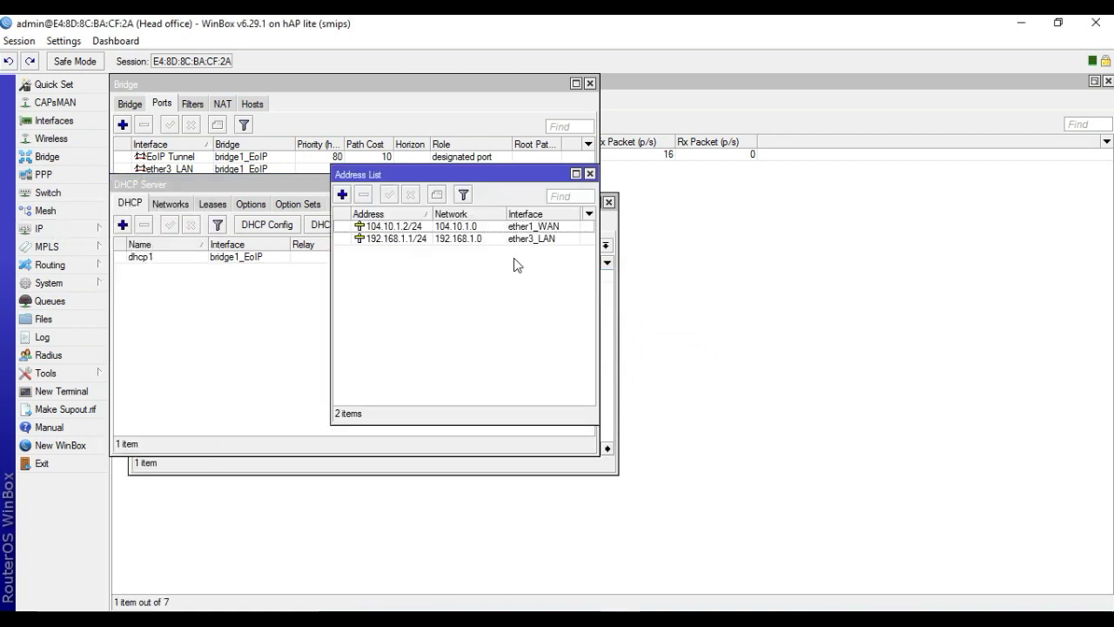
Reassign the 192.168.1.1/24 address from ether3_LAN to the bridge1_EoIP interface
left_click(528, 240)
double_click(528, 240)
left_click(638, 316)
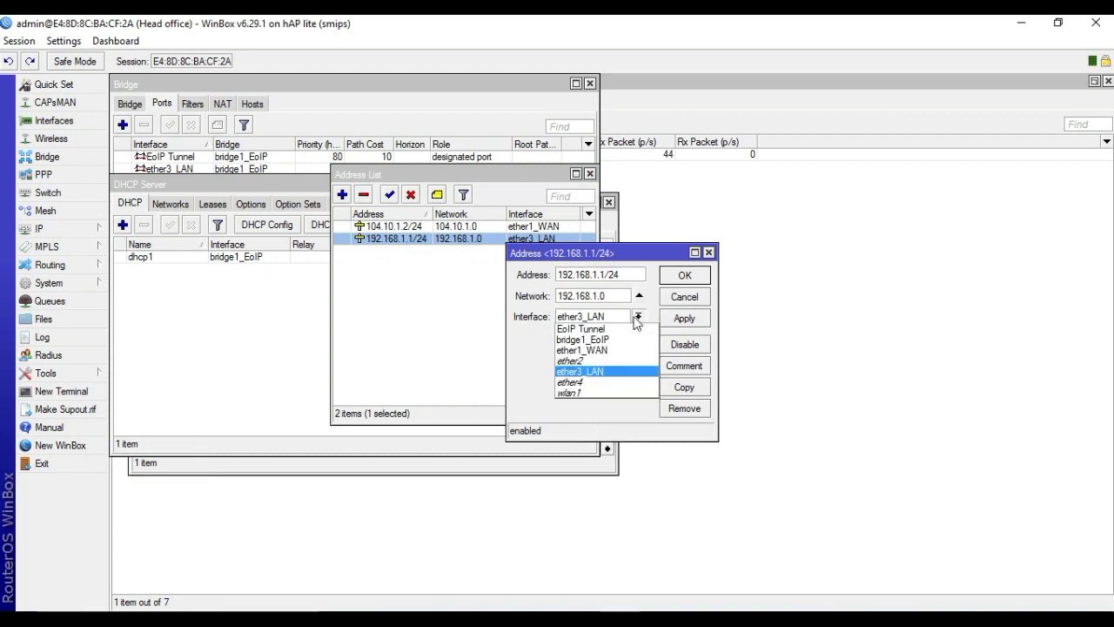
left_click(613, 340)
left_click(679, 318)
left_click(682, 276)
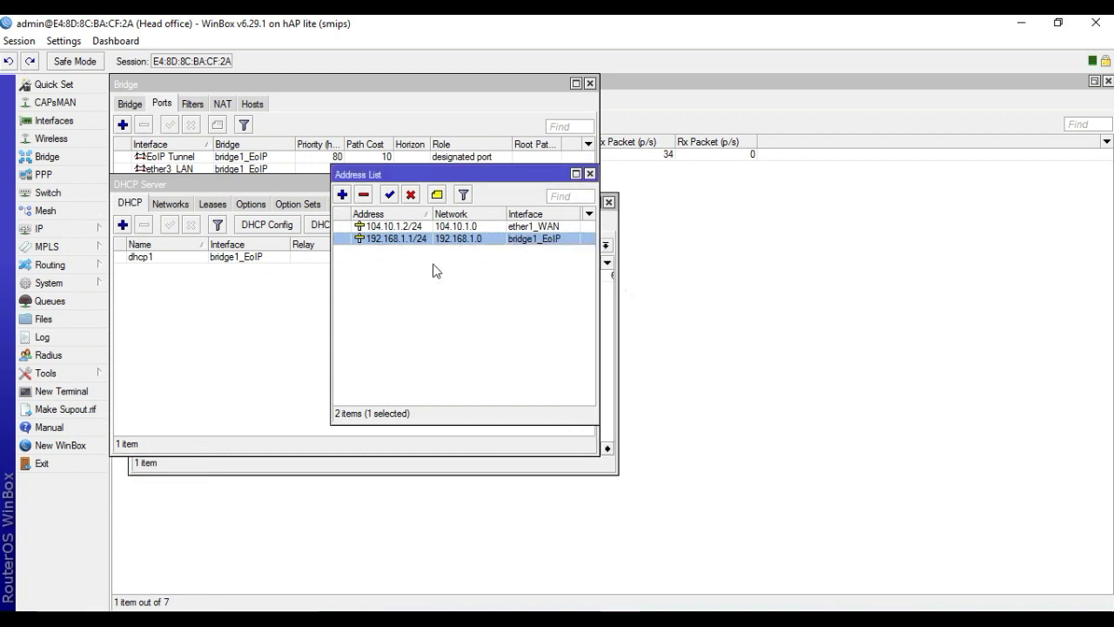
left_click_drag(449, 174, 618, 206)
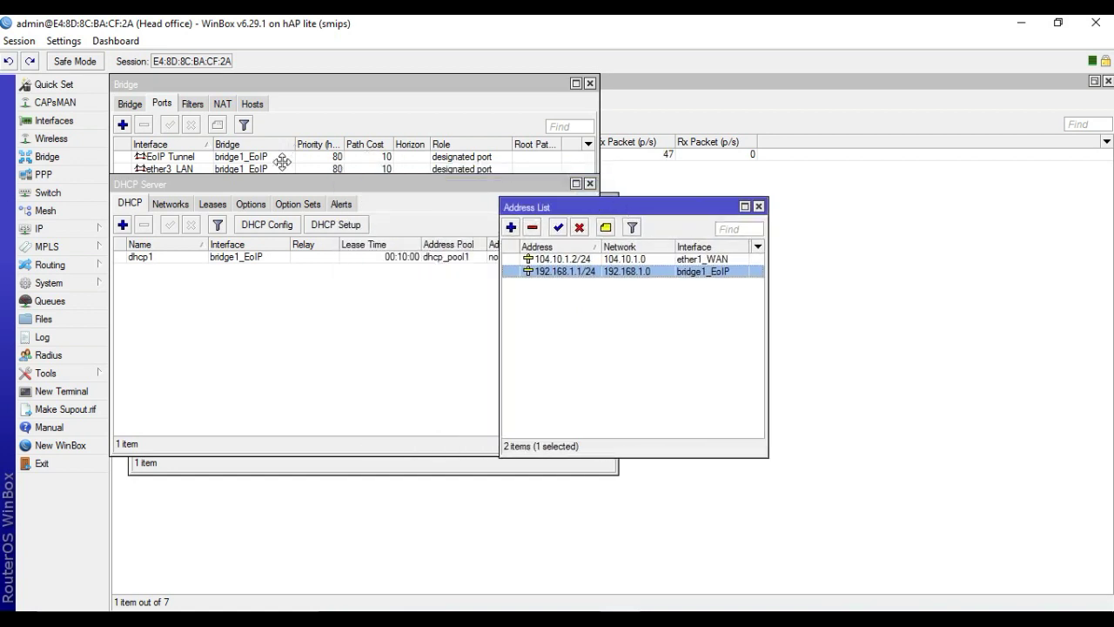
left_click_drag(287, 184, 430, 195)
Review the head-office EoIP Tunnel's remote address and tunnel ID in its settings
left_click(65, 119)
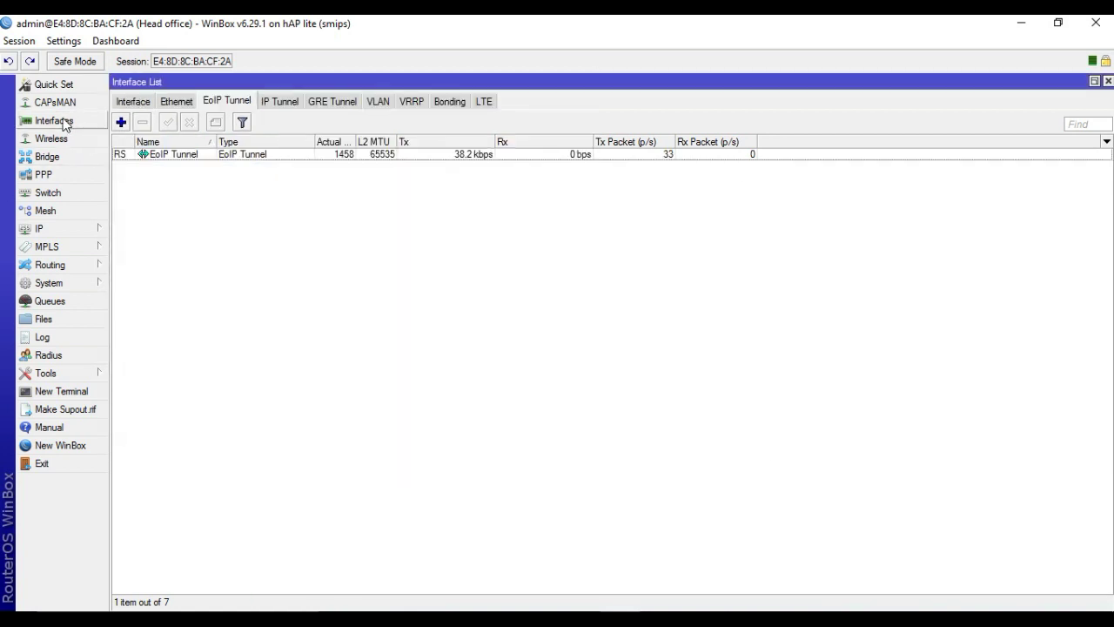
left_click(158, 156)
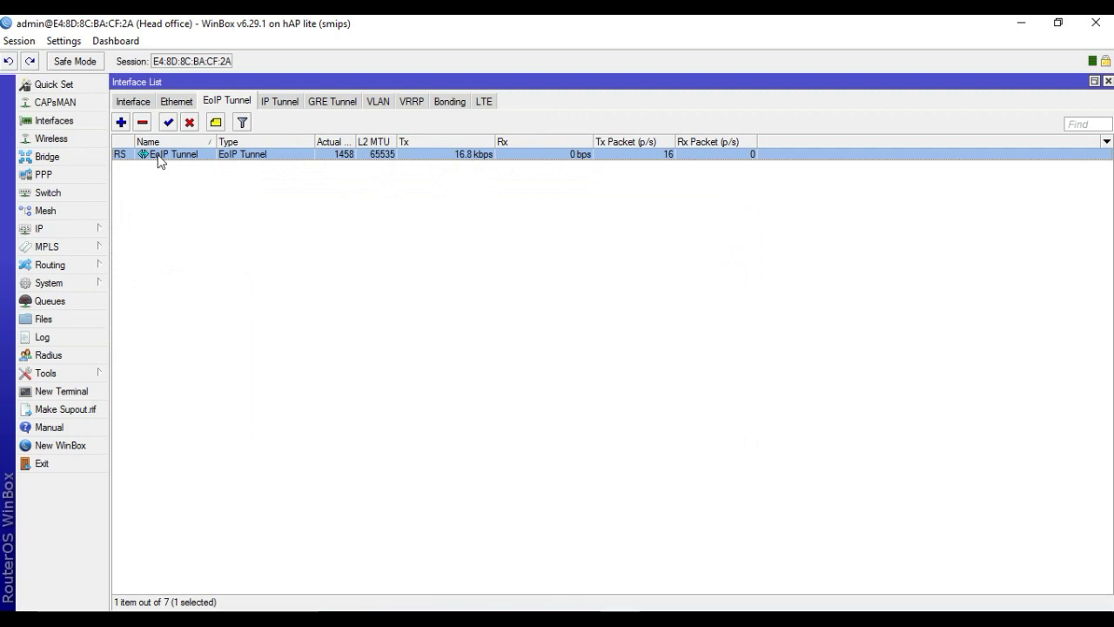
double_click(159, 156)
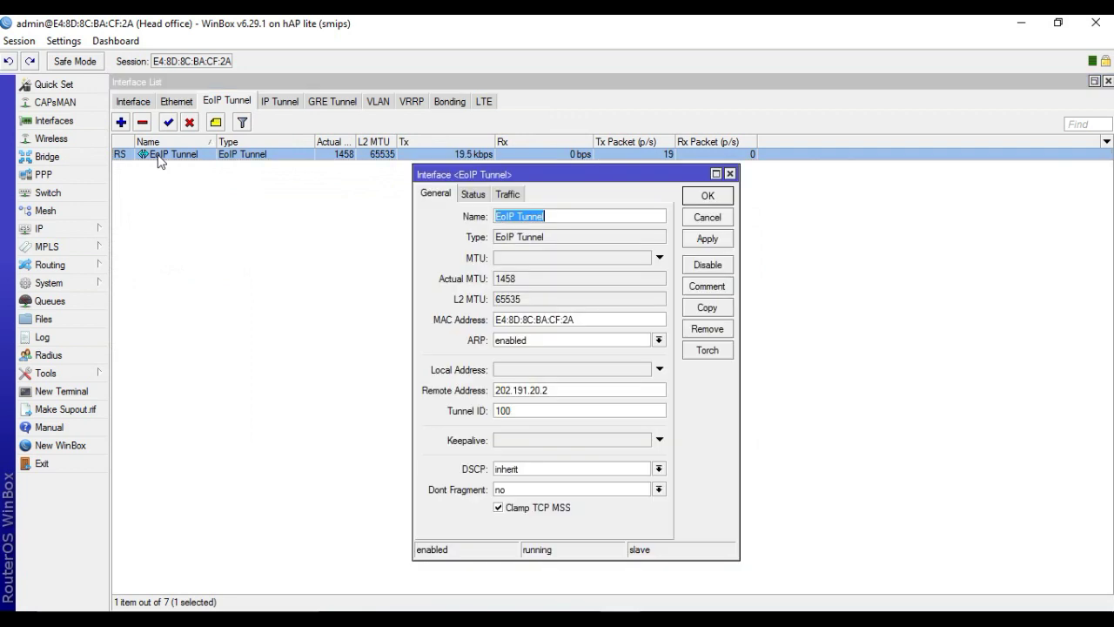
left_click(175, 102)
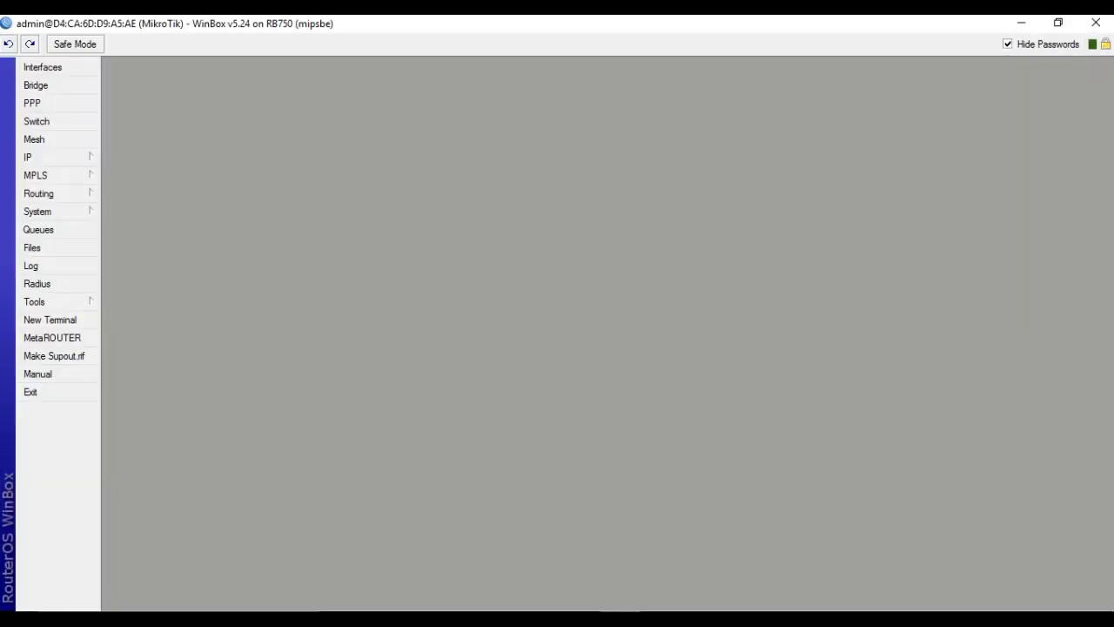
Set the second router's System Identity name to Branch Office
left_click(38, 214)
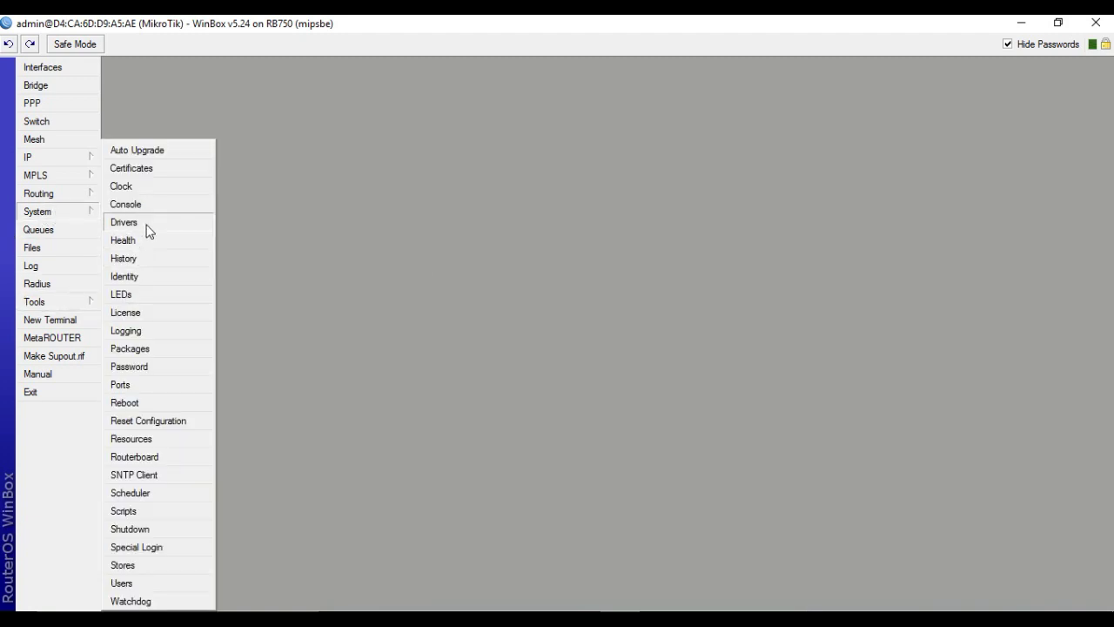
left_click(141, 275)
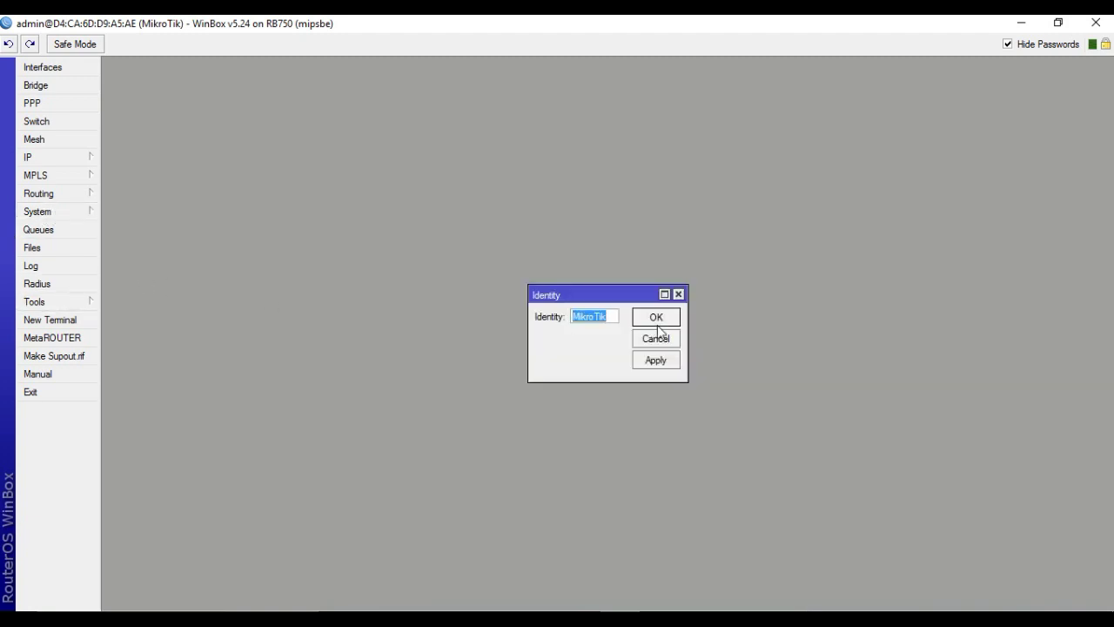
type("B")
type("ice")
left_click(656, 319)
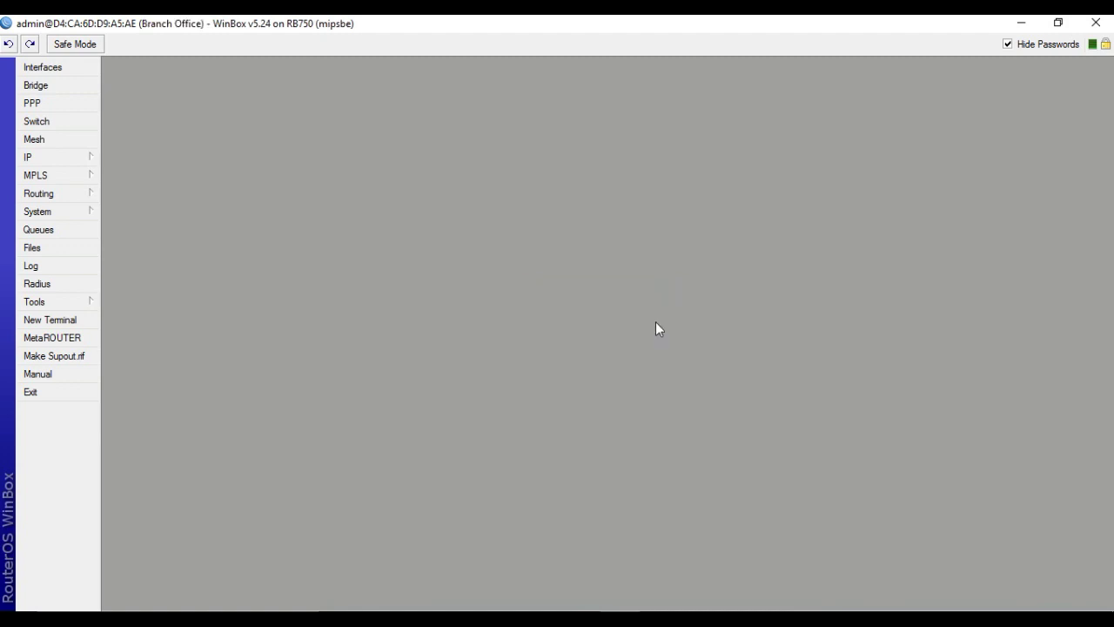
left_click(46, 69)
Rename ether1 to ether1_WAN, then dismiss the disconnection error raised when opening ether5
left_click(277, 269)
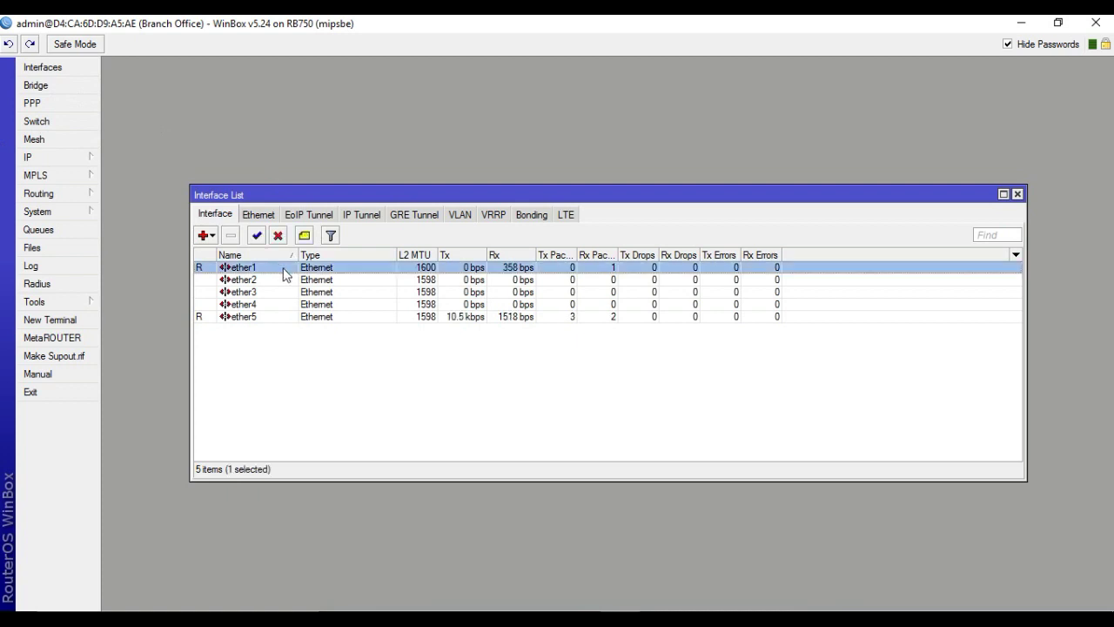
double_click(292, 273)
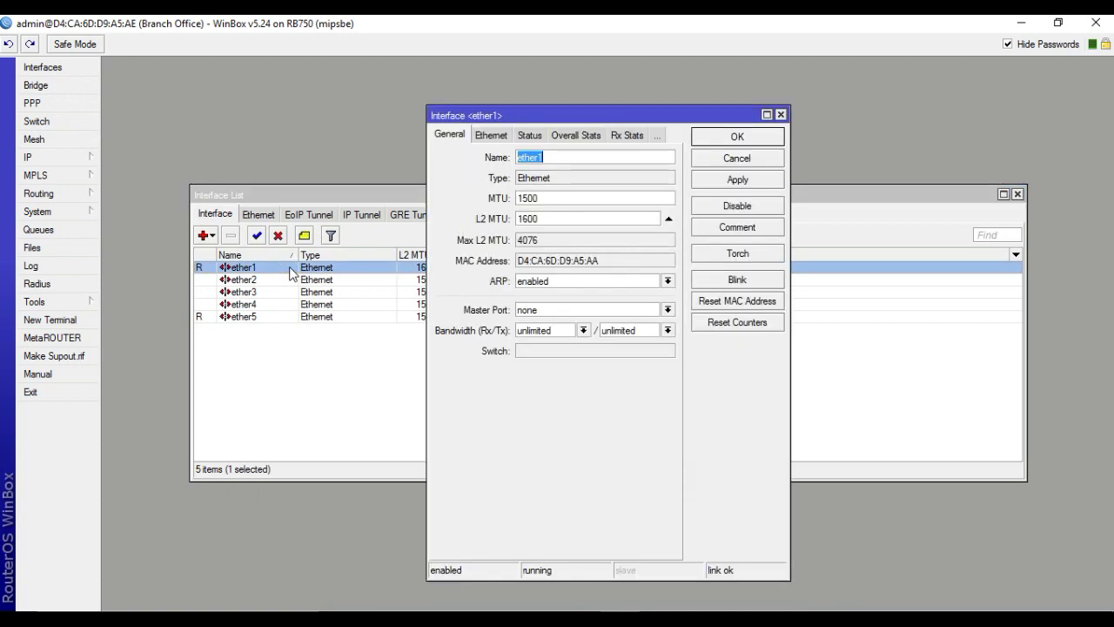
left_click(559, 155)
type("W")
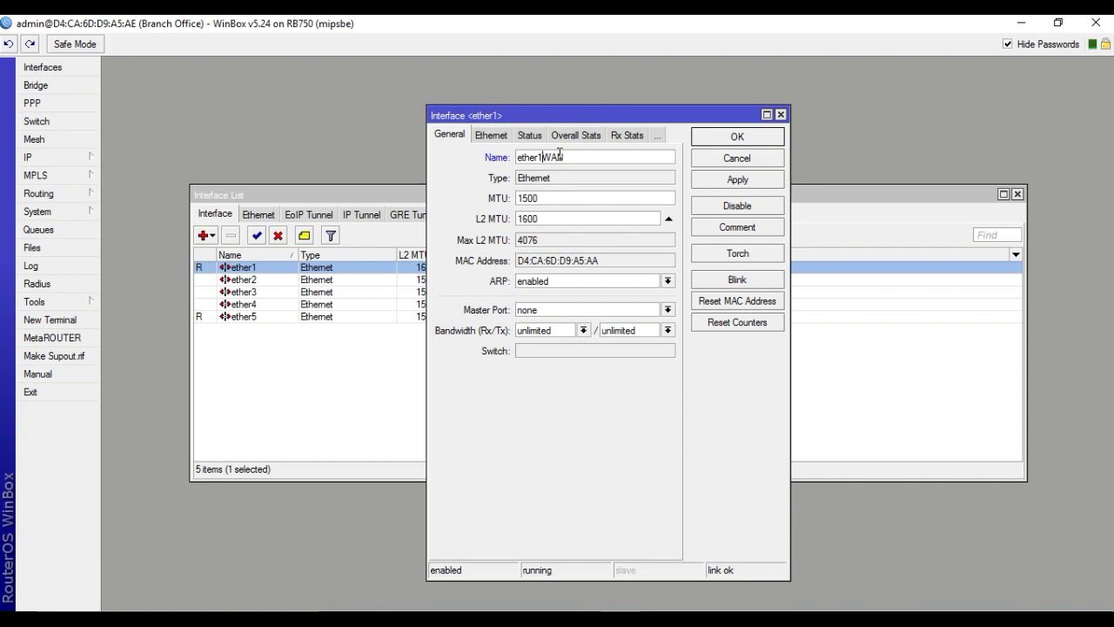
type("_")
left_click(729, 180)
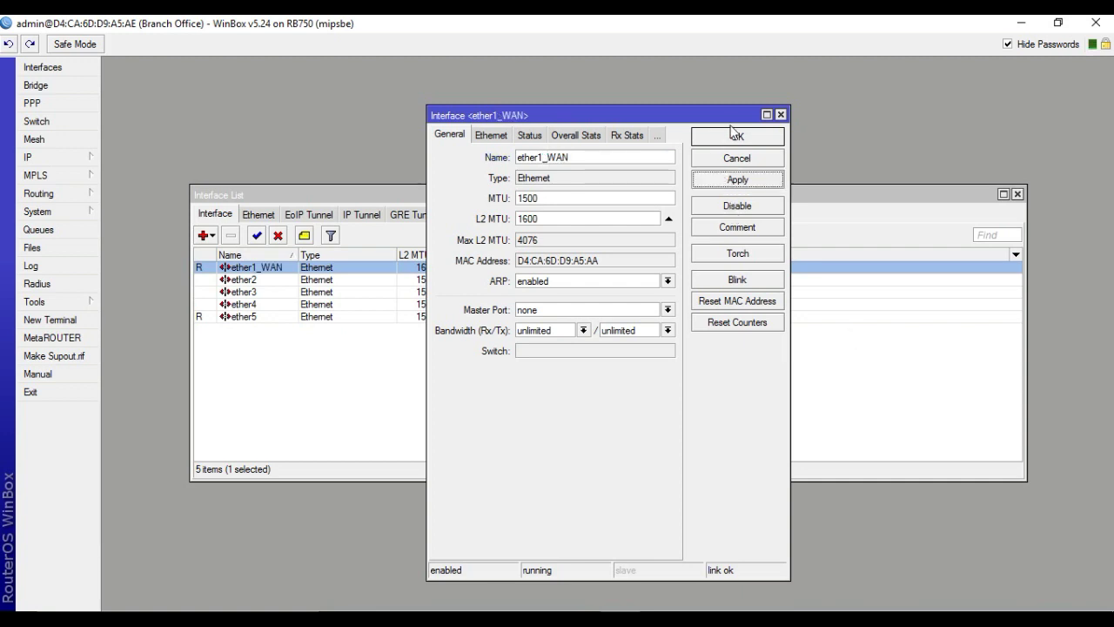
left_click(734, 139)
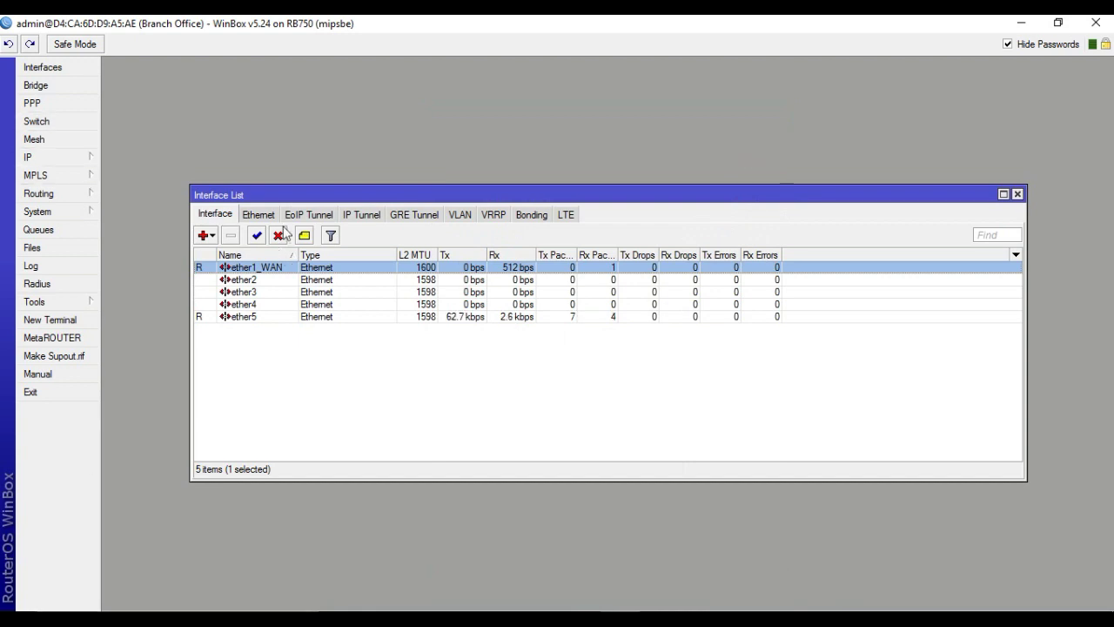
double_click(243, 317)
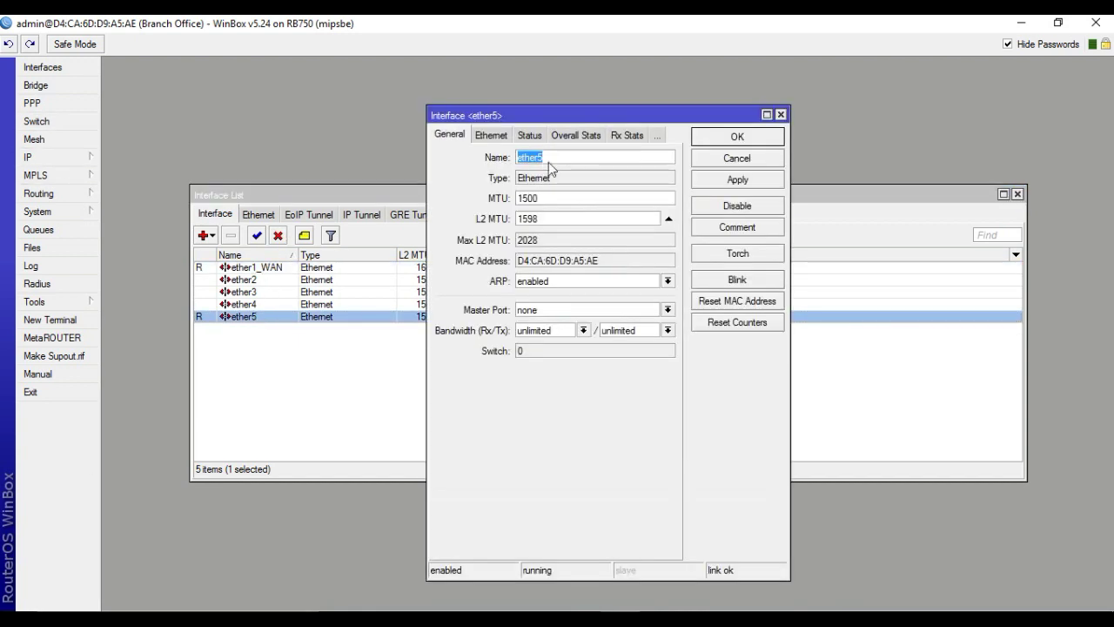
left_click(587, 334)
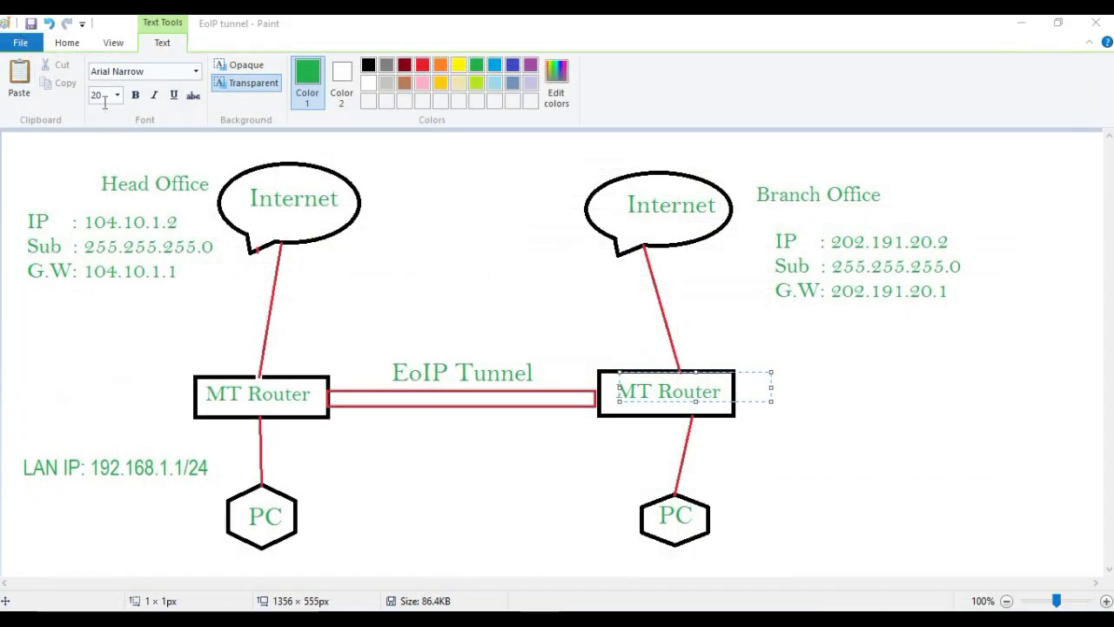
Relaunch WinBox from the desktop and reconnect to the Branch Office router in a maximized window
left_click(1021, 23)
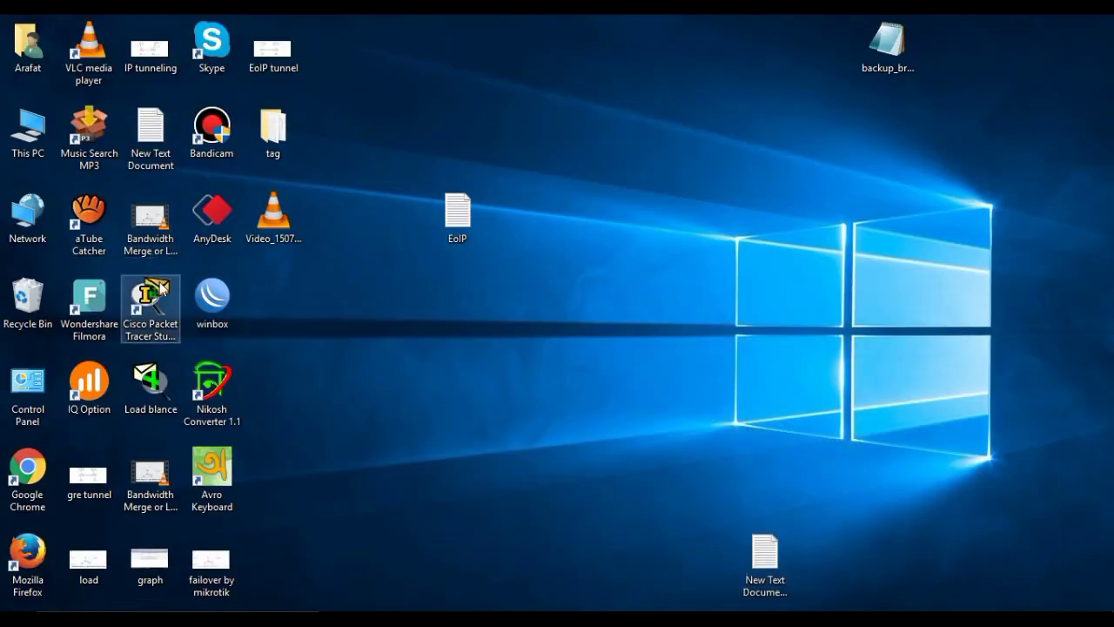
double_click(212, 298)
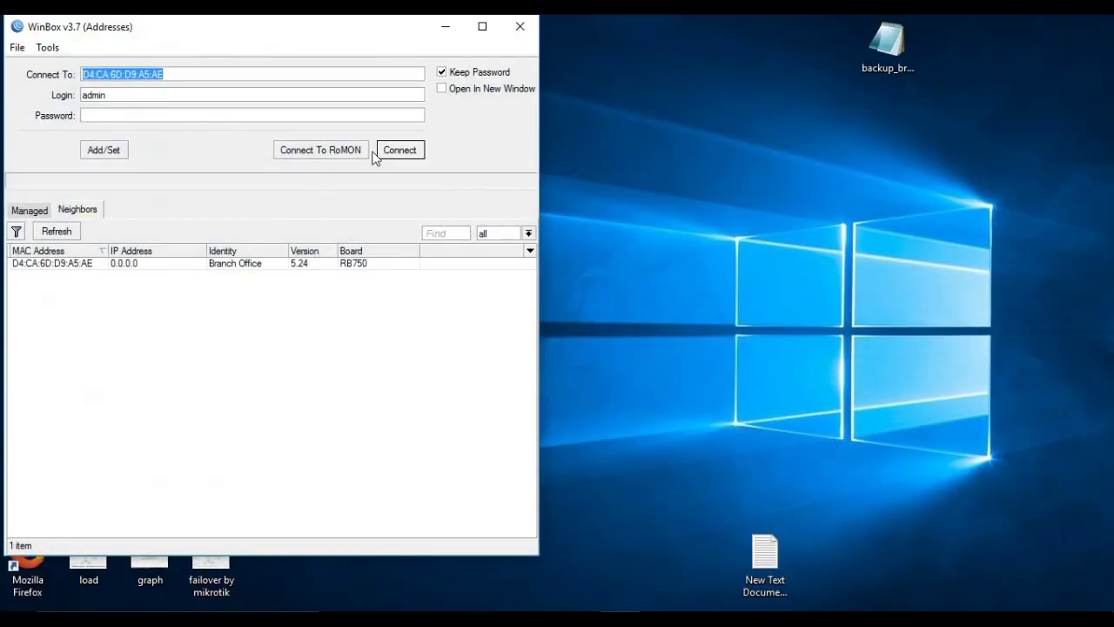
left_click(394, 151)
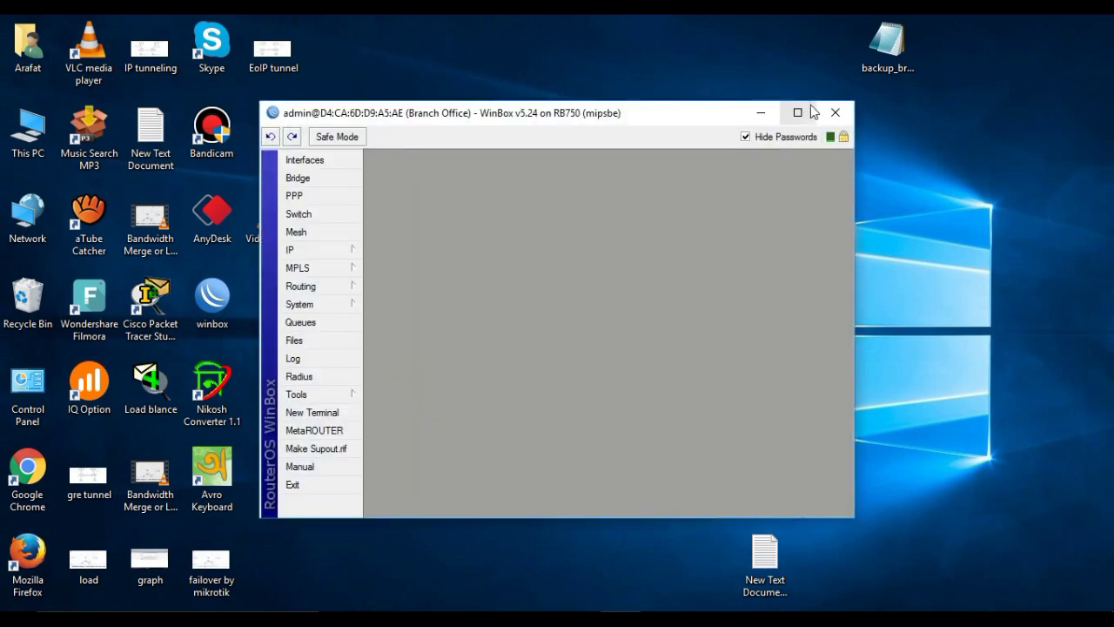
left_click(798, 113)
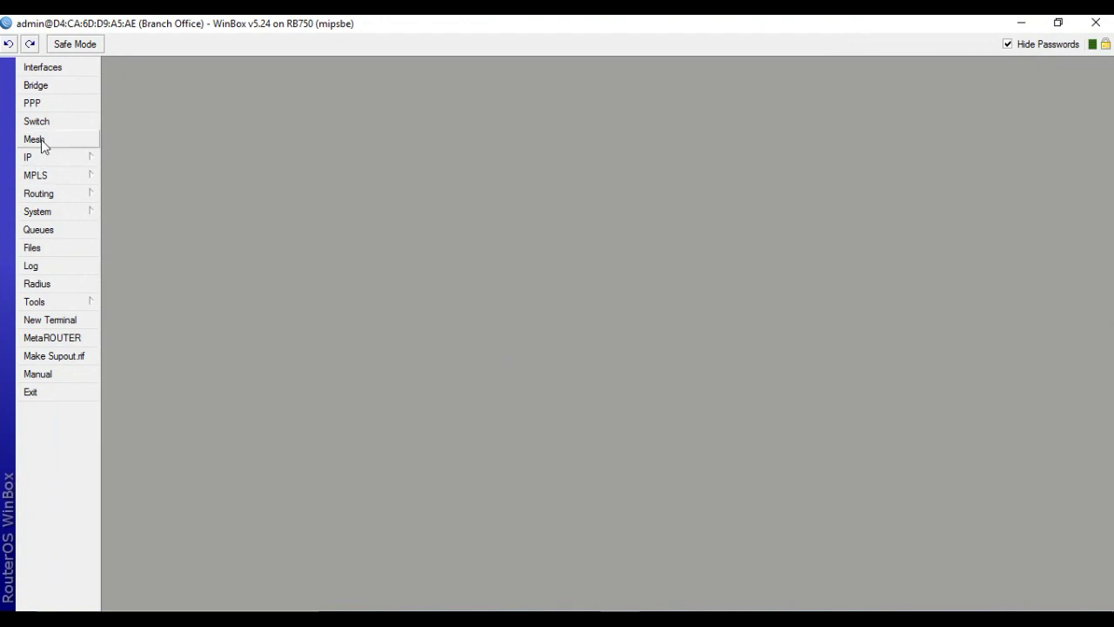
Change the Branch Office ether5 interface name to ether5_LAN
left_click(45, 70)
left_click(243, 318)
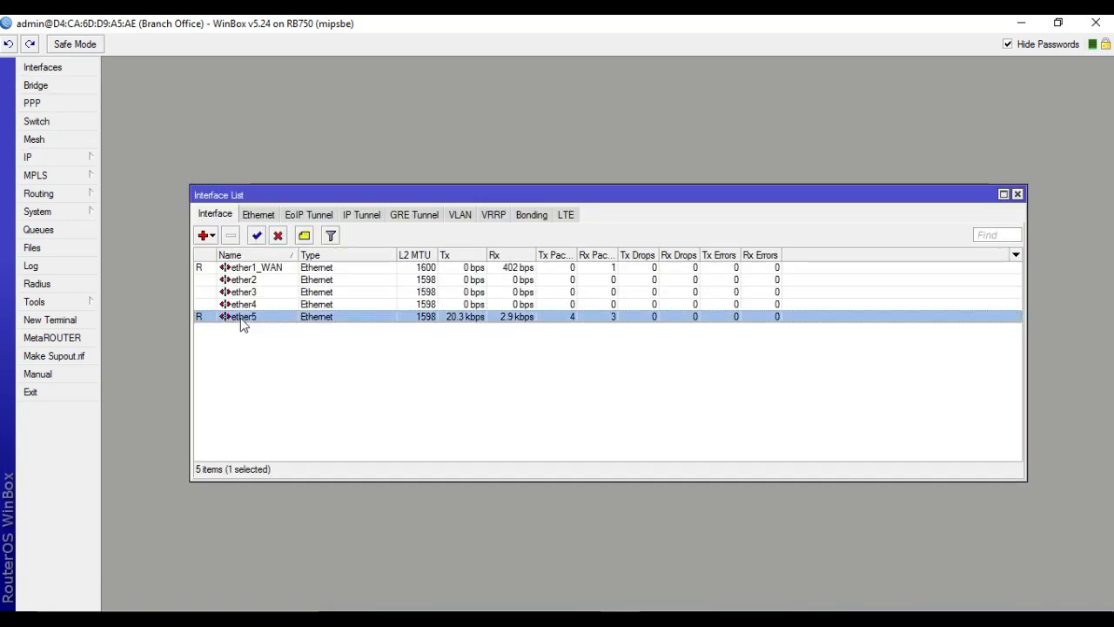
double_click(270, 319)
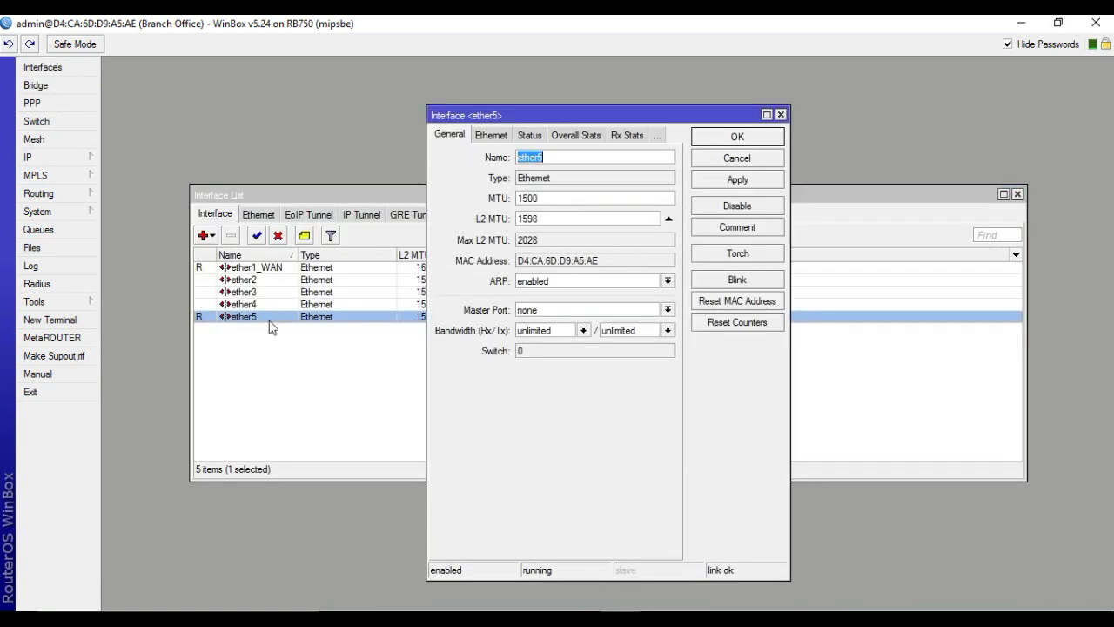
left_click(554, 155)
type("_L")
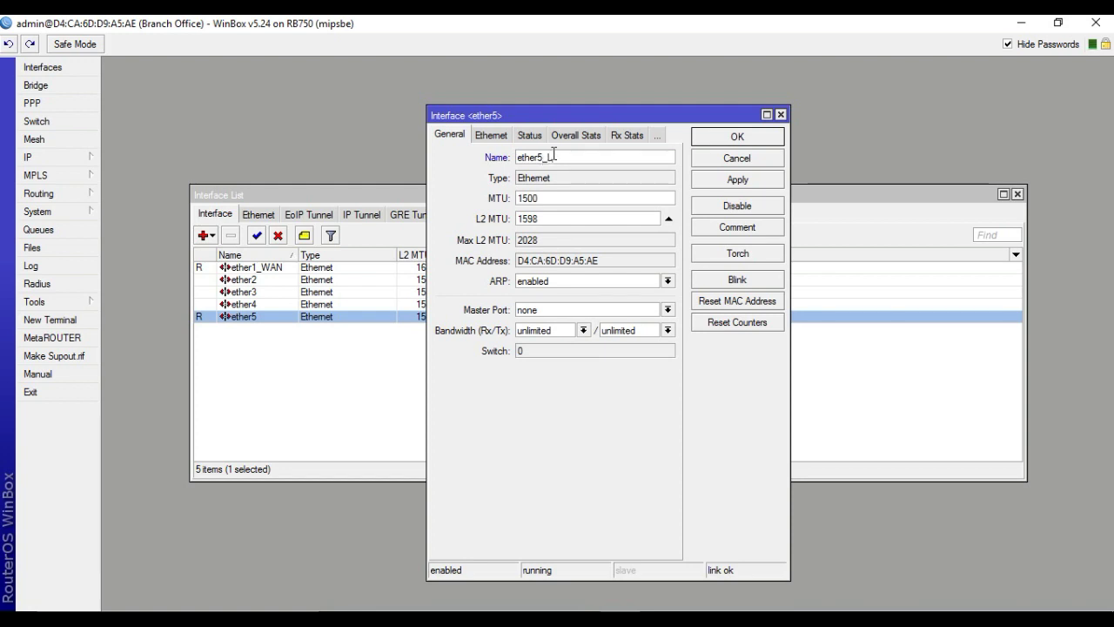
type("a")
left_click(752, 140)
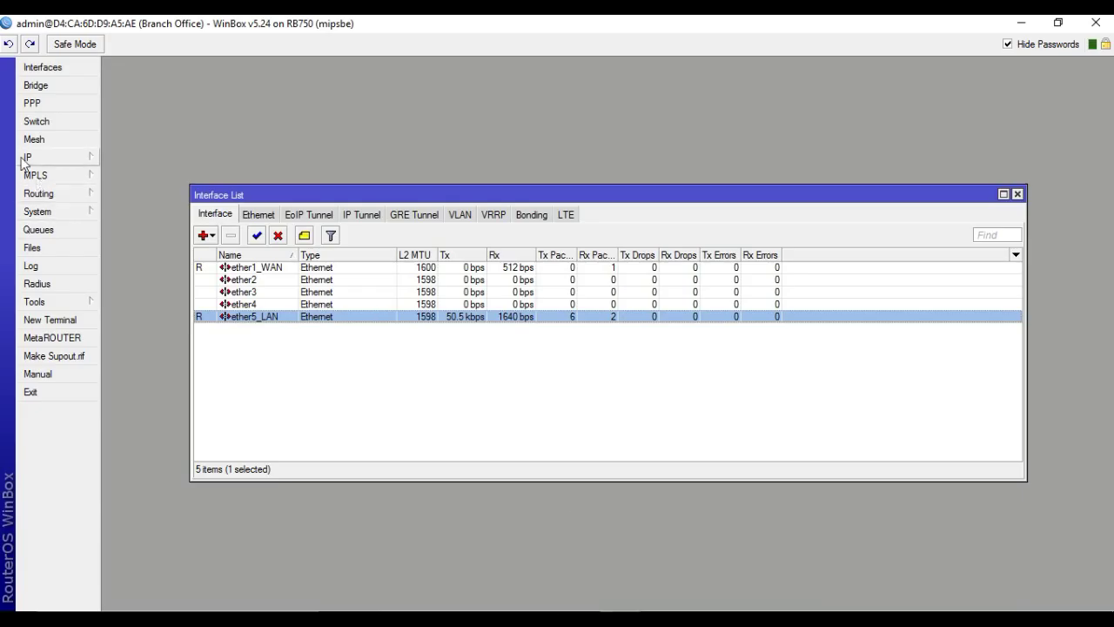
left_click(87, 158)
Add IP address 202.191.20.2/24 on interface ether5_LAN
left_click(147, 199)
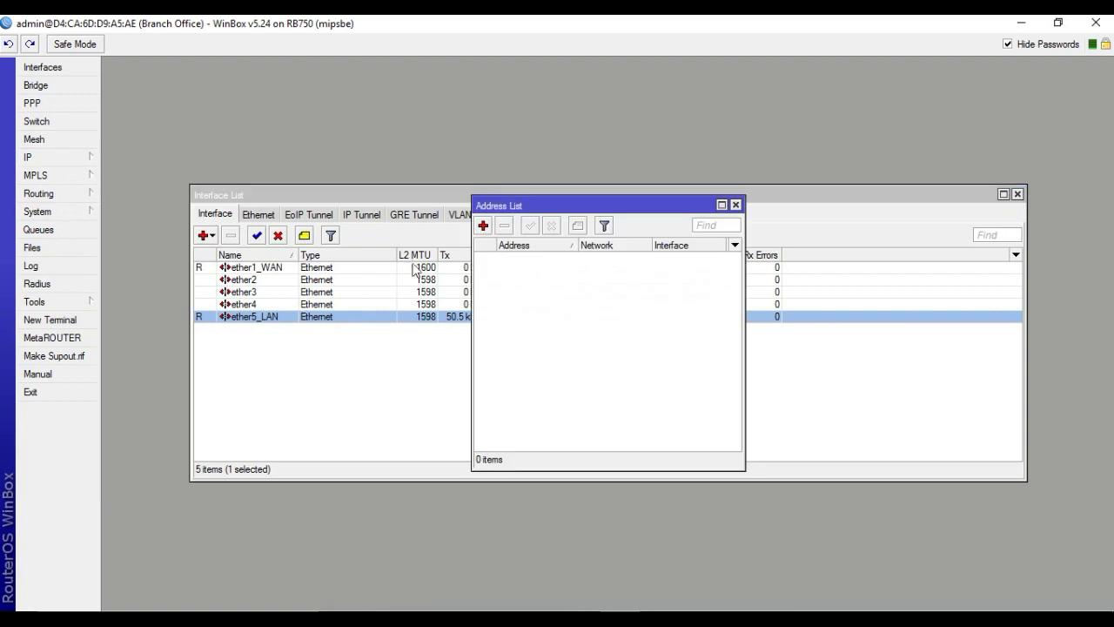
left_click(484, 227)
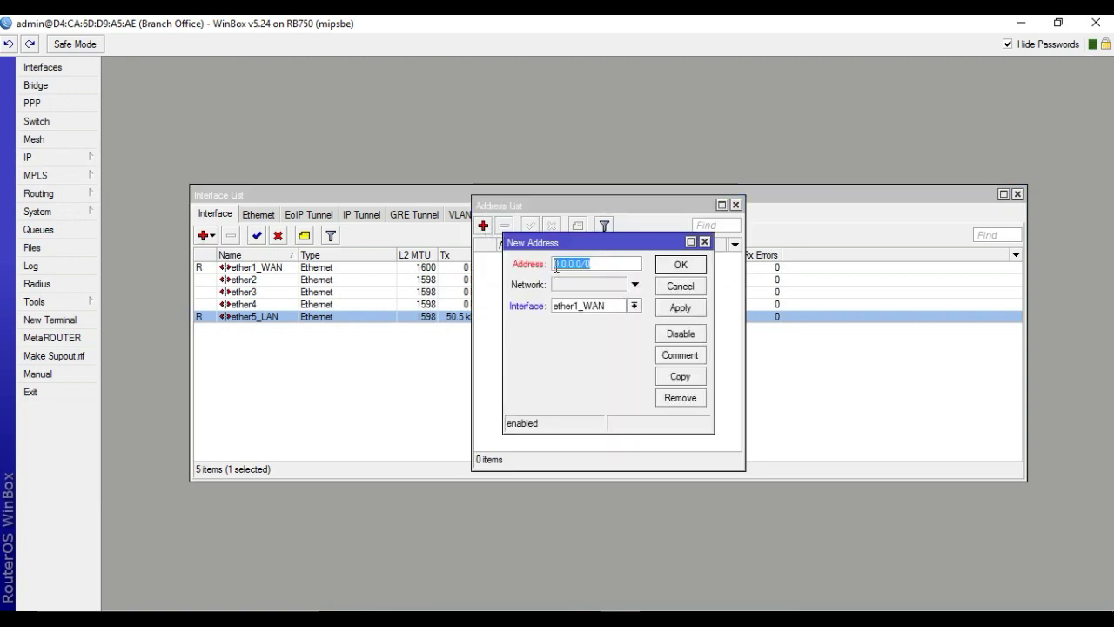
type("102")
type(".1")
type("91")
type(".20")
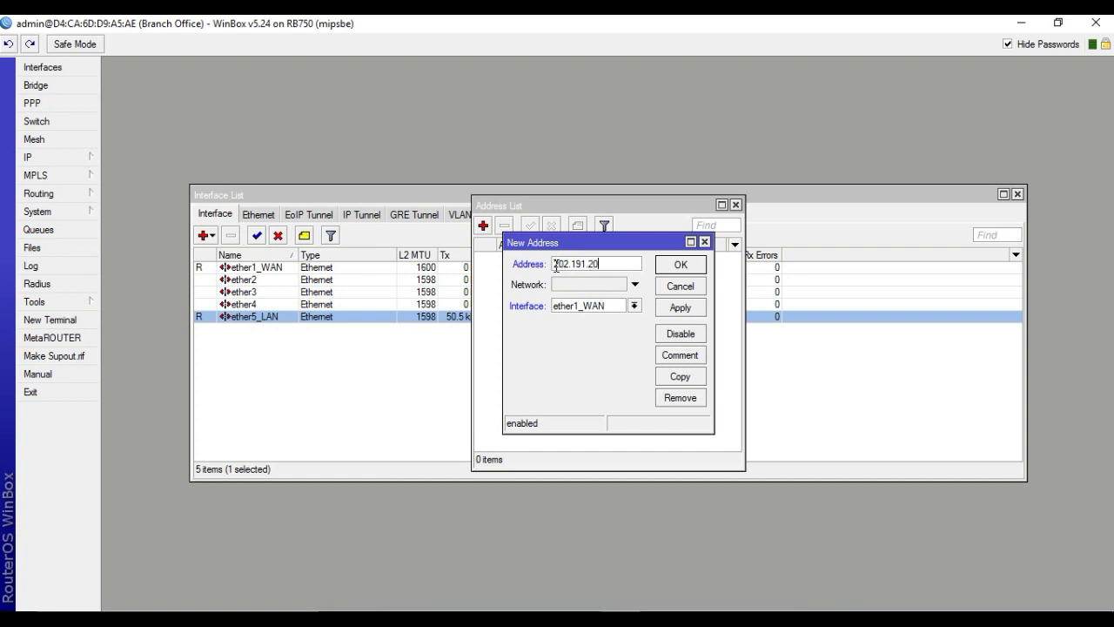
type(".2/")
type("24")
left_click(633, 306)
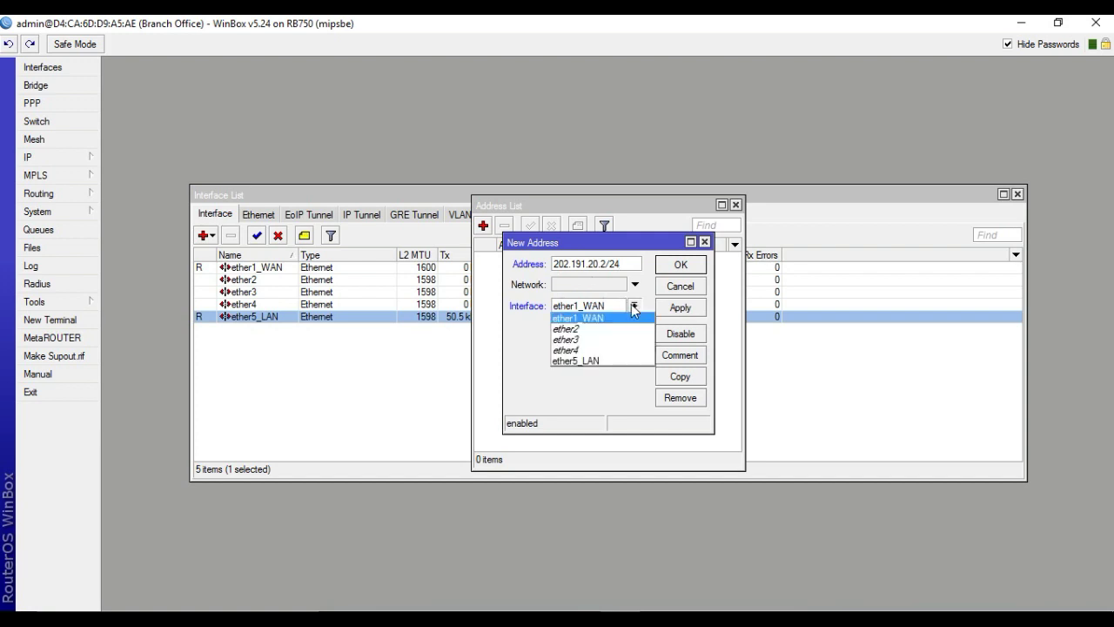
left_click(597, 362)
left_click(679, 308)
left_click(680, 265)
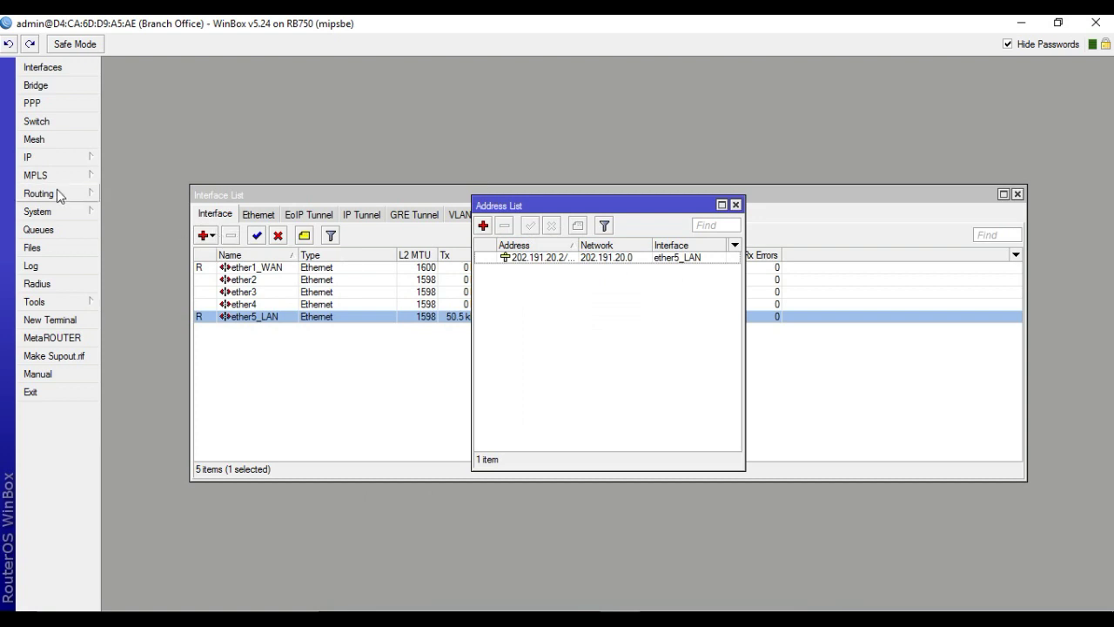
left_click(24, 158)
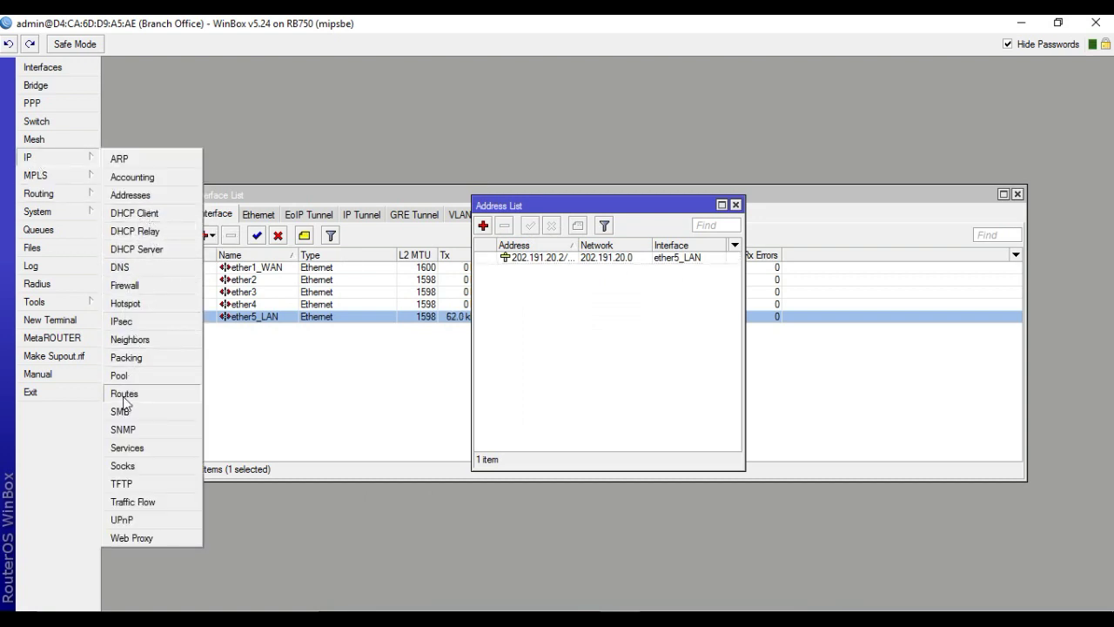
Add a route with destination 0.0.0.0/0 and gateway 202.191.20.1
left_click(124, 393)
left_click(343, 235)
left_click(577, 251)
type("0.0.0.0")
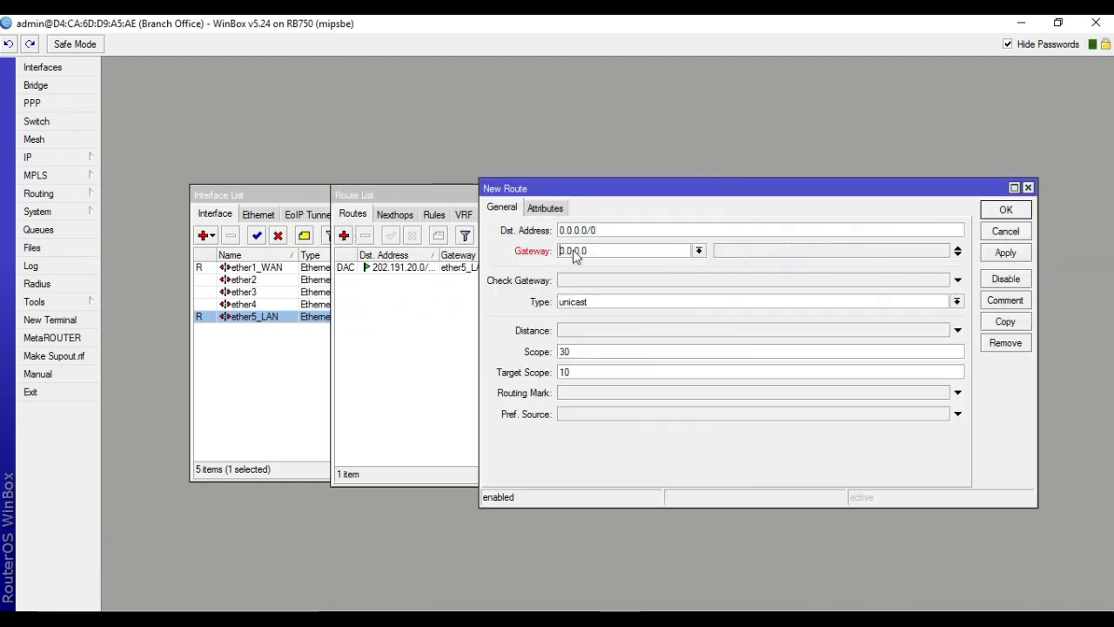
left_click_drag(591, 252, 519, 251)
left_click(604, 251)
type("202")
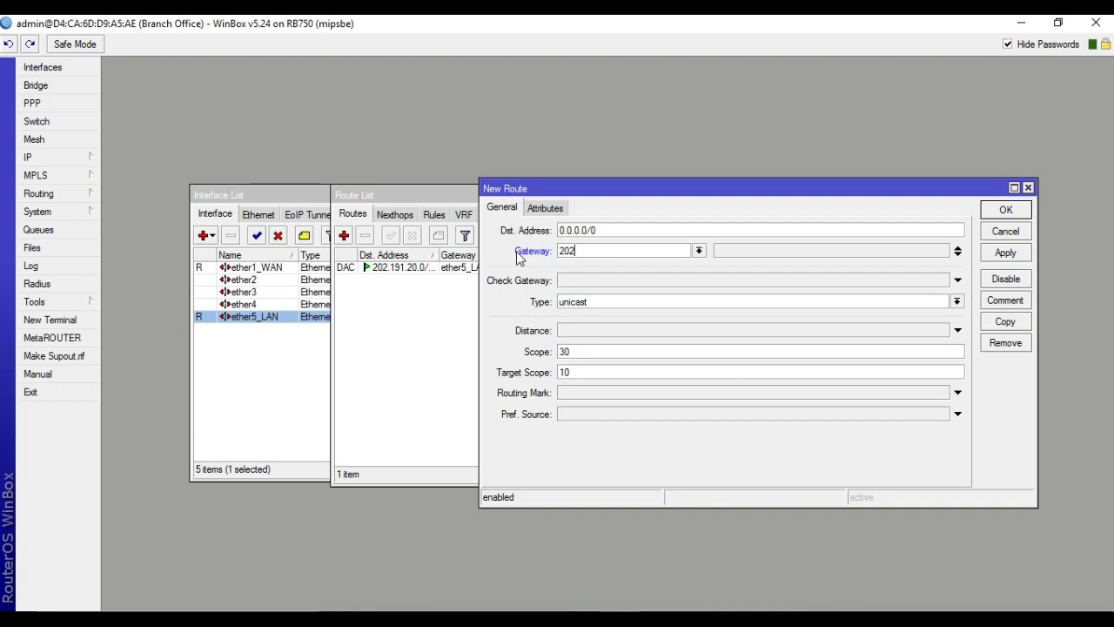
type(".191")
type(".20.")
type("1")
left_click(1001, 259)
left_click(1005, 211)
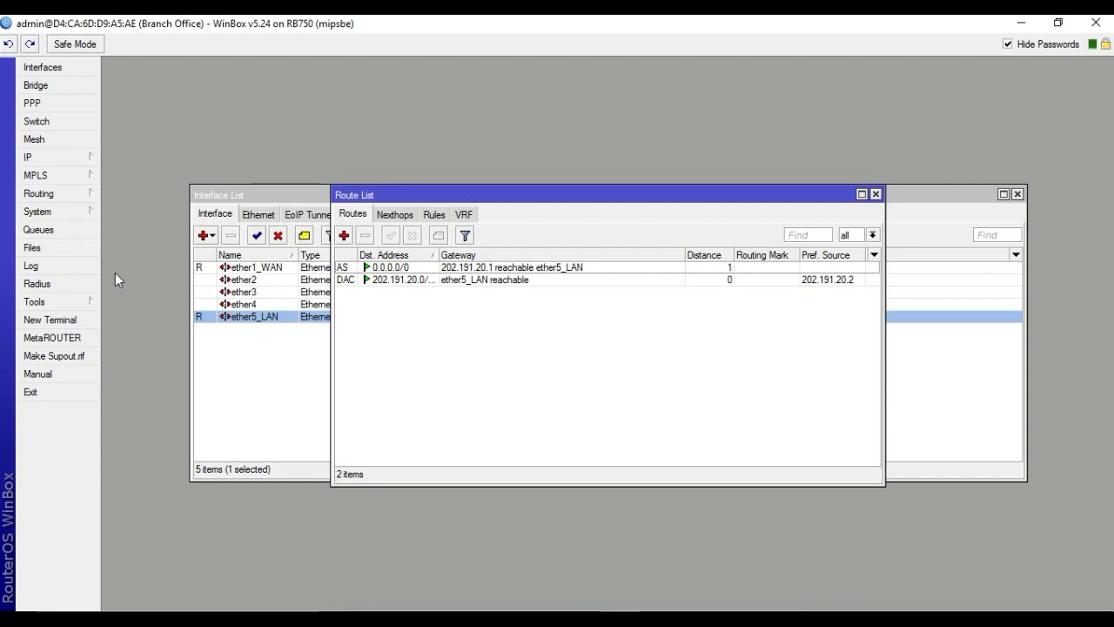
left_click(39, 68)
Start a new EoIP tunnel interface named EoIP Tunnel
left_click(300, 215)
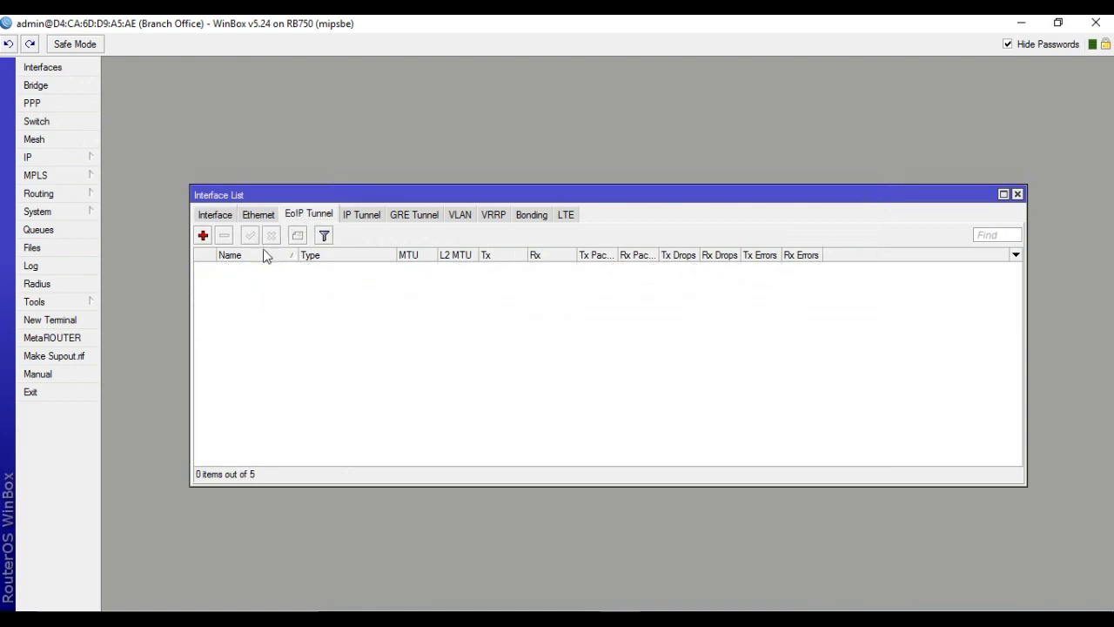
left_click(203, 235)
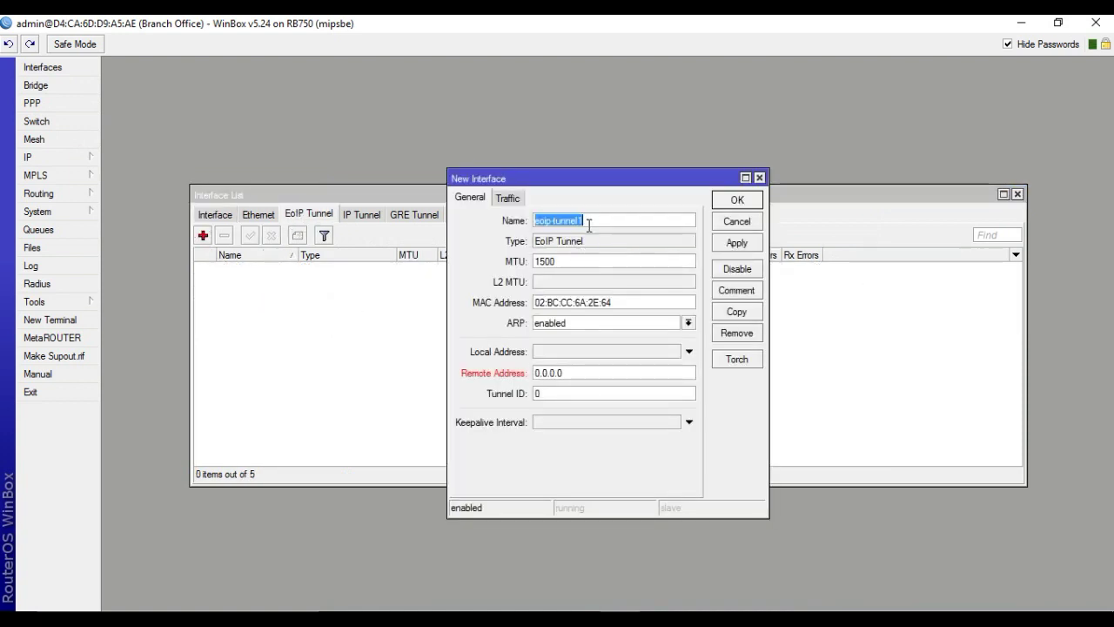
type("EoIP")
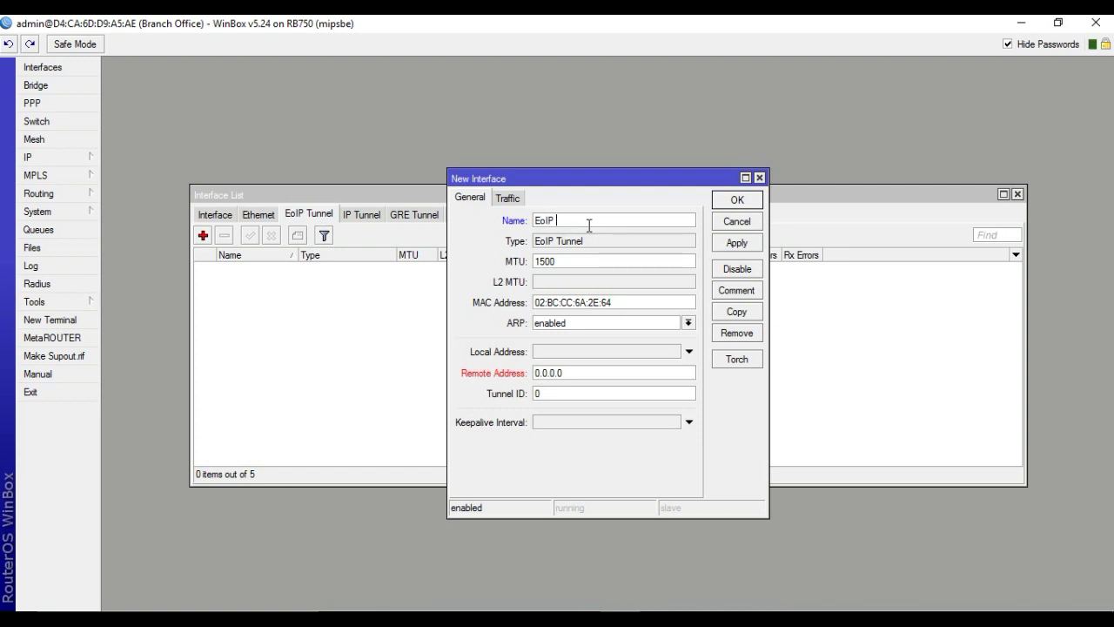
type("unnel")
left_click(585, 373)
left_click_drag(584, 372, 548, 372)
Copy ether5_LAN's MAC address from its interface properties
left_click(217, 215)
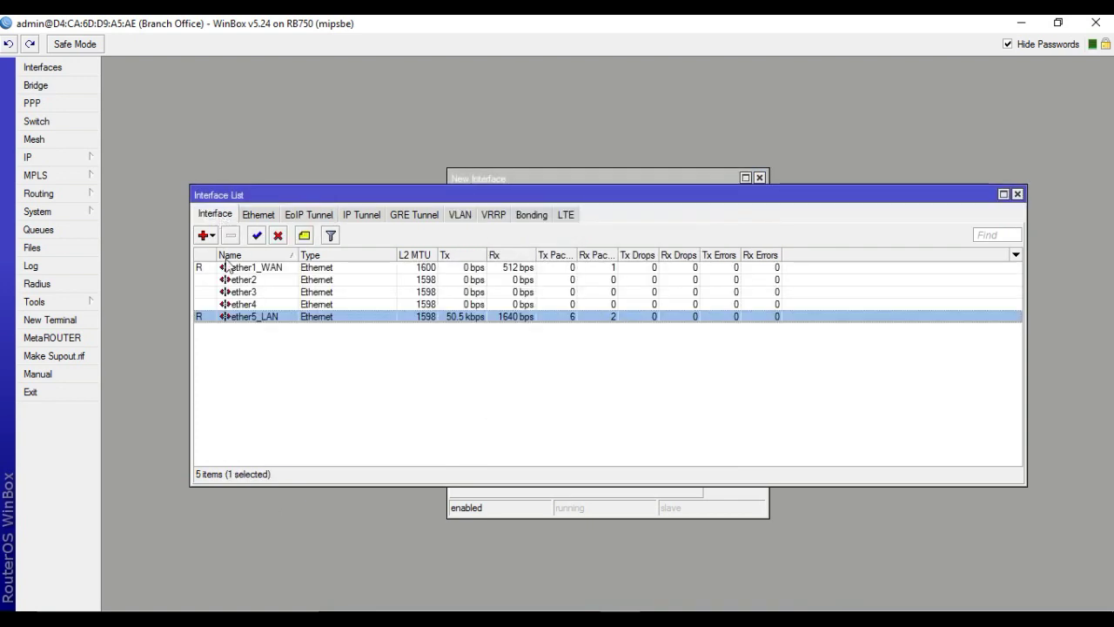
double_click(271, 318)
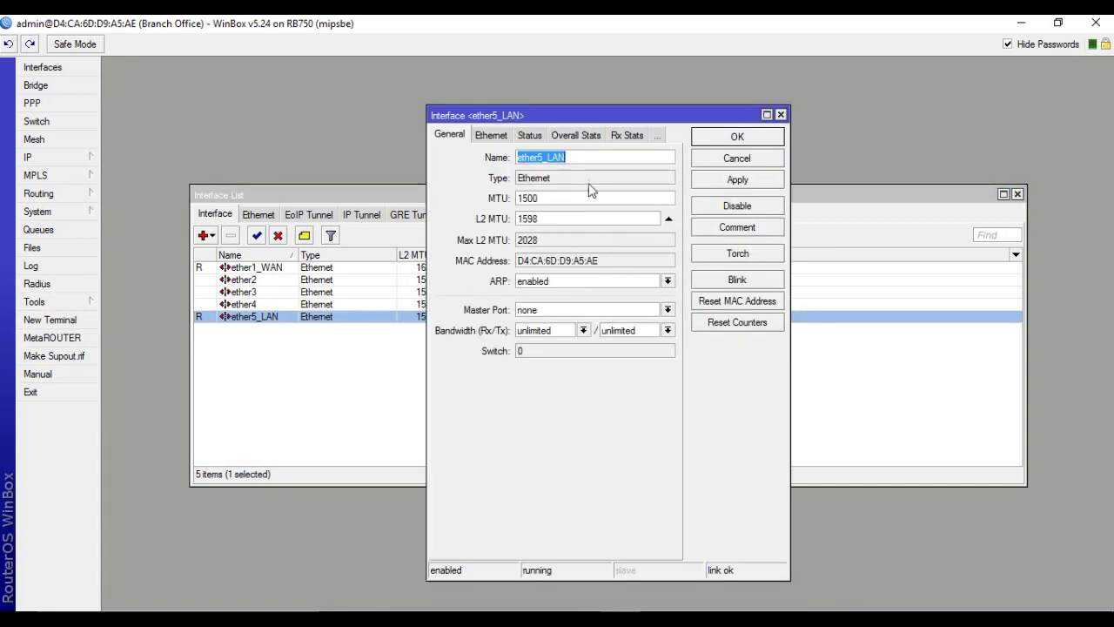
left_click(585, 161)
left_click_drag(603, 262, 520, 265)
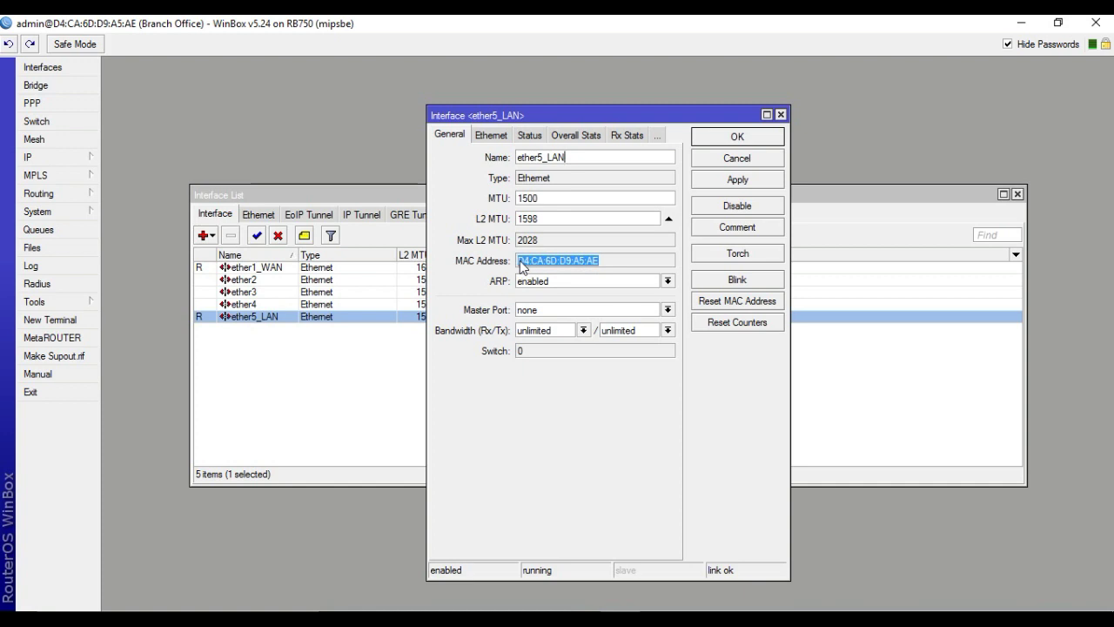
right_click(521, 265)
left_click(561, 273)
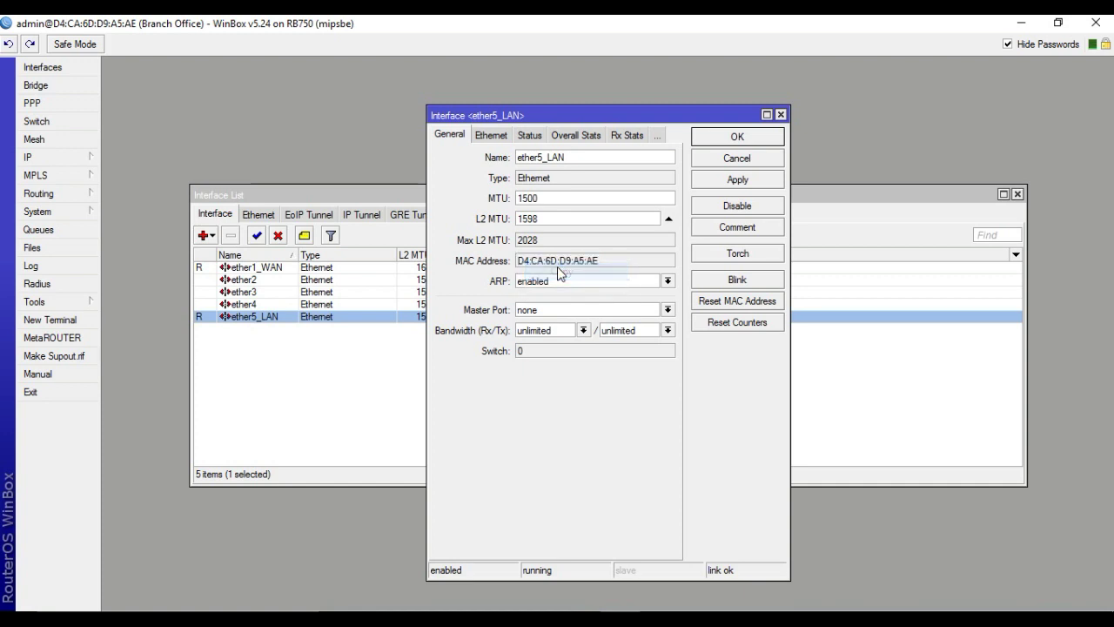
left_click(780, 115)
Give the tunnel ether5_LAN's MAC, remote address 104.10.1.2 and tunnel ID 100, and save it
left_click(522, 177)
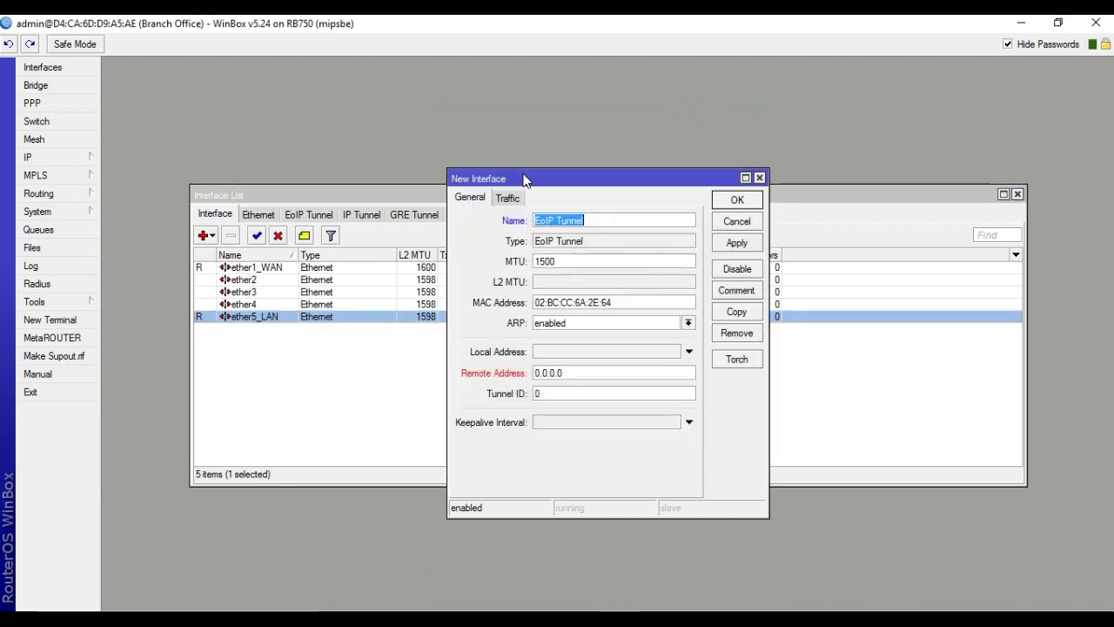
left_click_drag(623, 303, 527, 304)
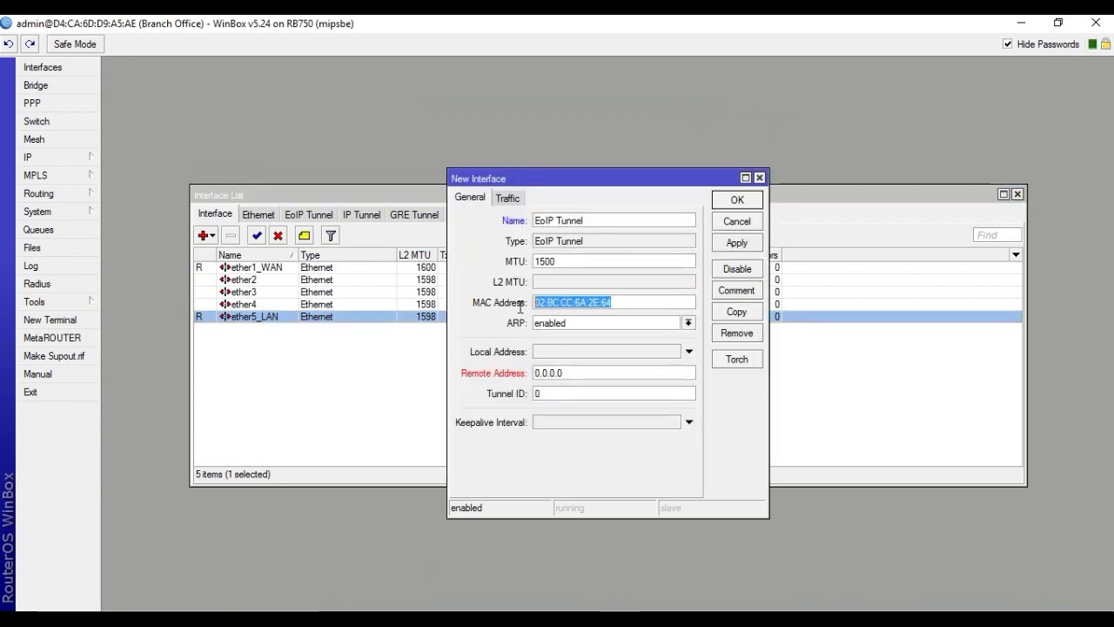
key("ctrl+v")
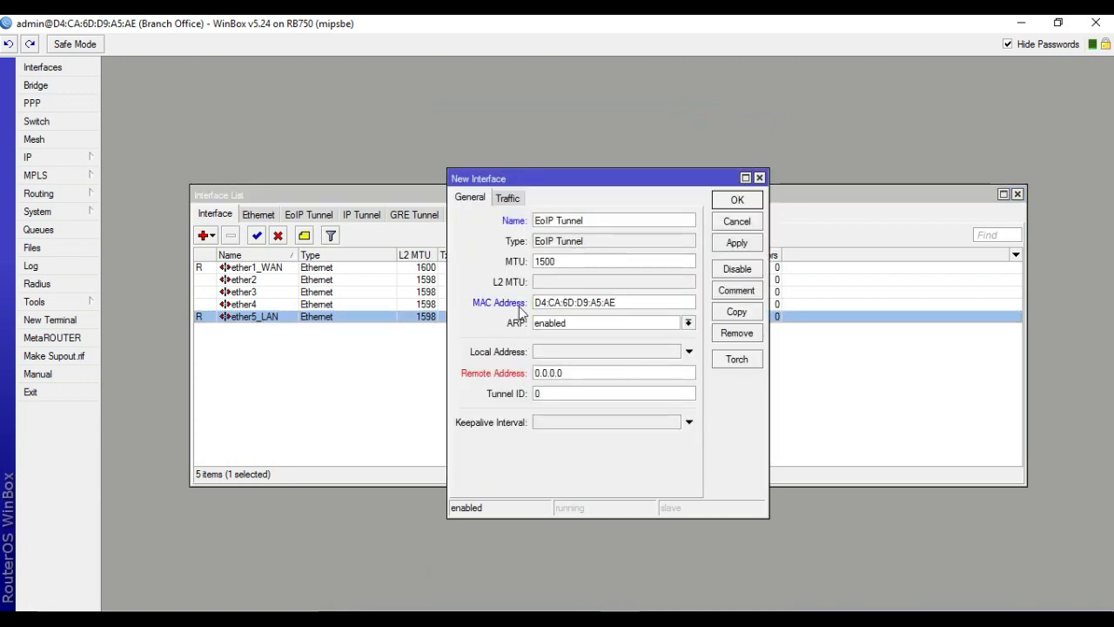
left_click_drag(576, 372, 512, 375)
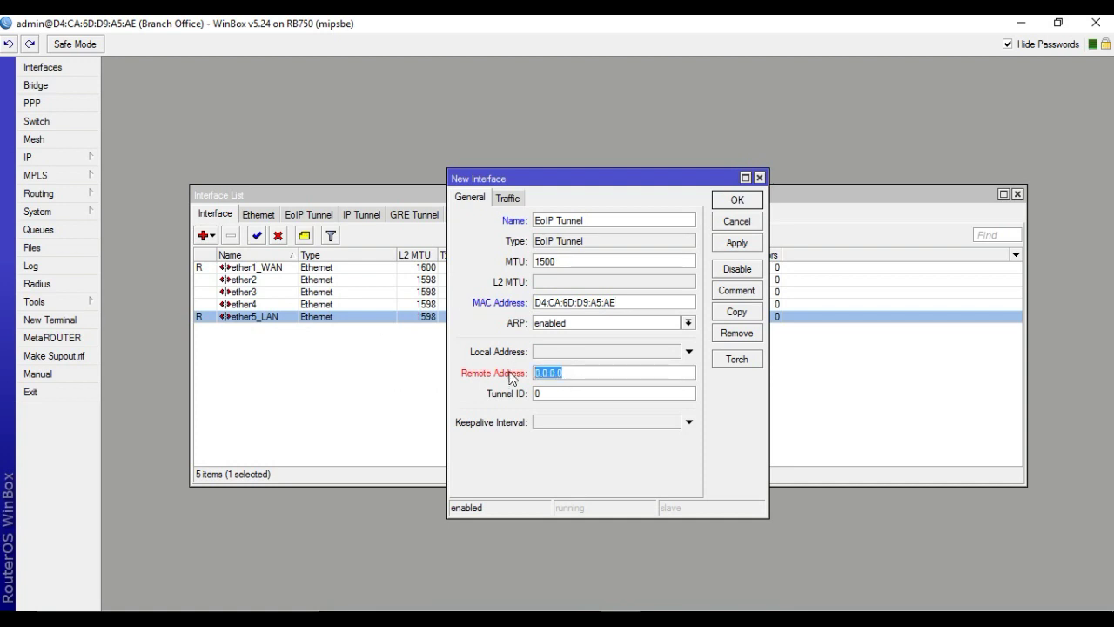
type("10")
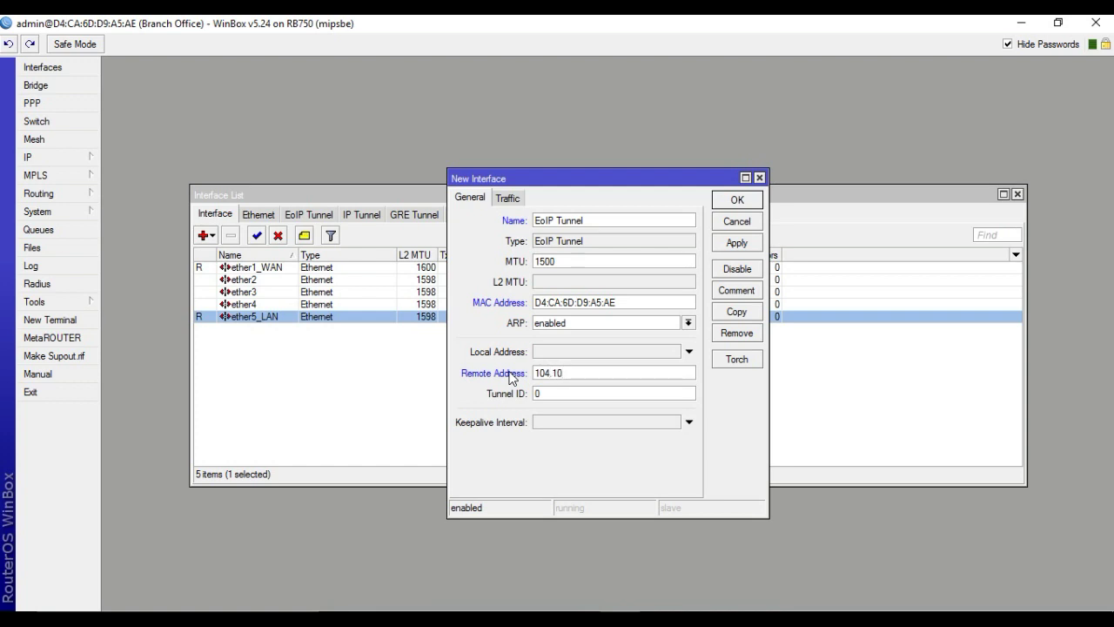
type(".1.2")
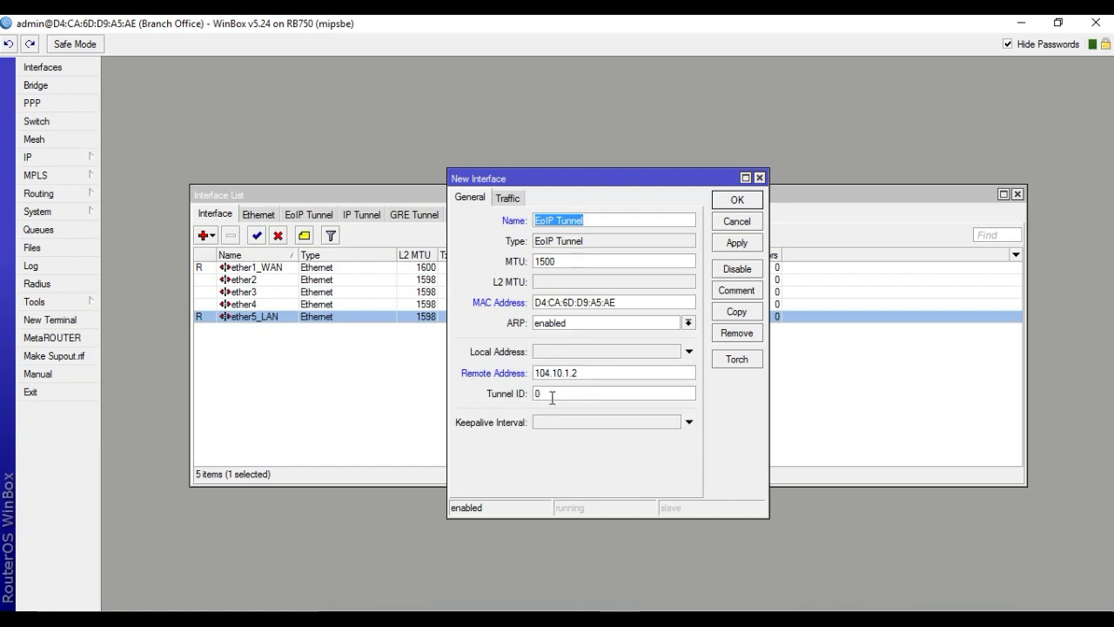
left_click_drag(549, 397, 533, 397)
type("100")
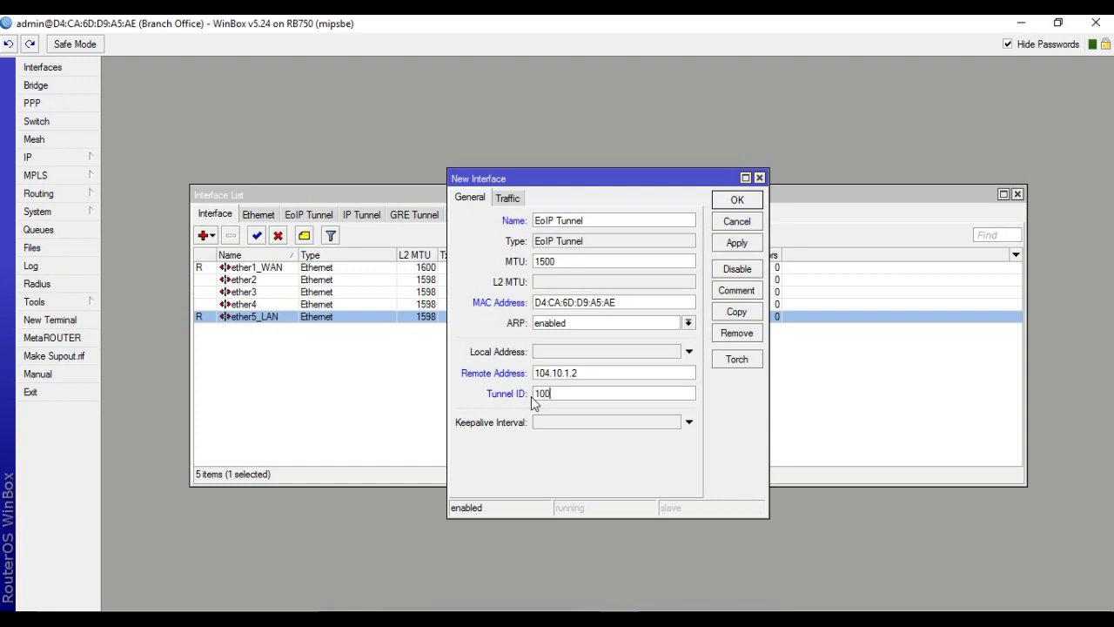
left_click(740, 245)
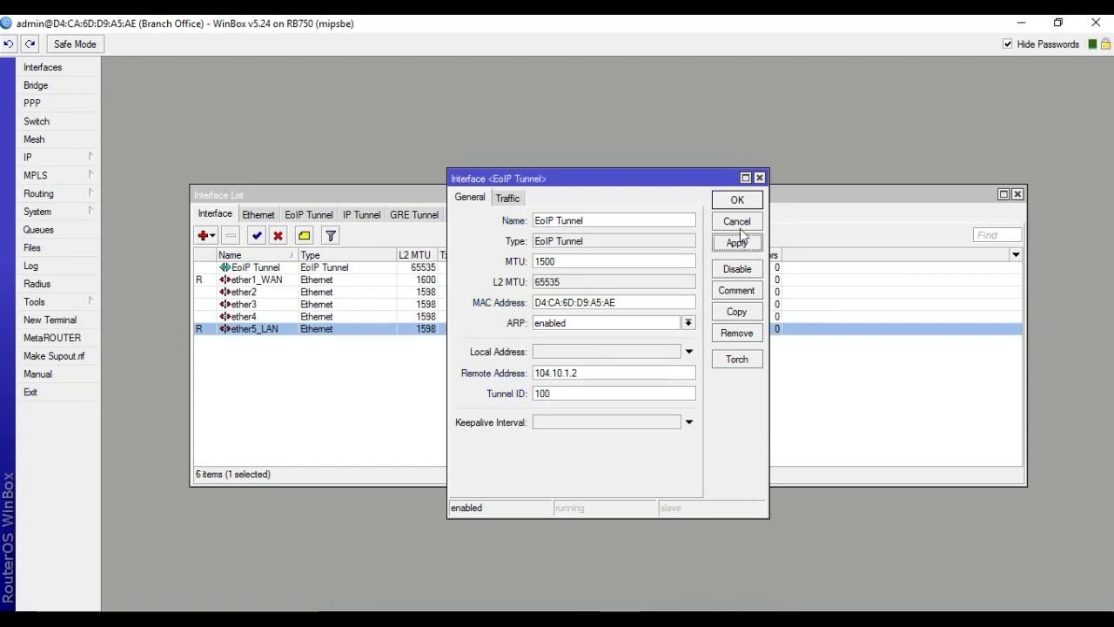
left_click(739, 206)
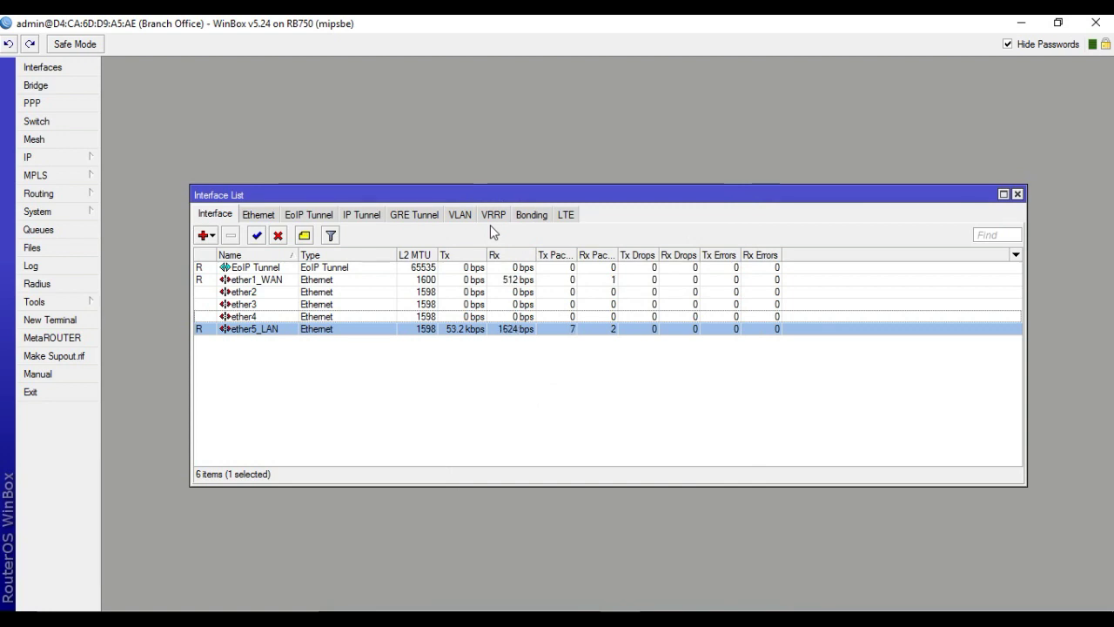
Add a bridge interface named bridge1-EoIP on the Bridge tab
left_click(37, 87)
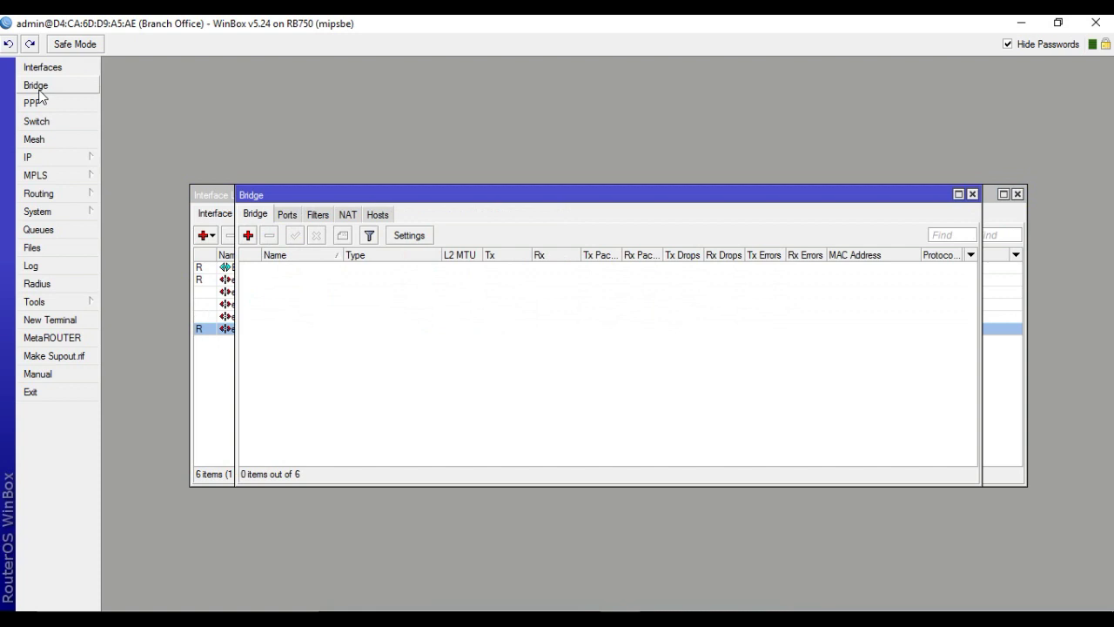
left_click(247, 237)
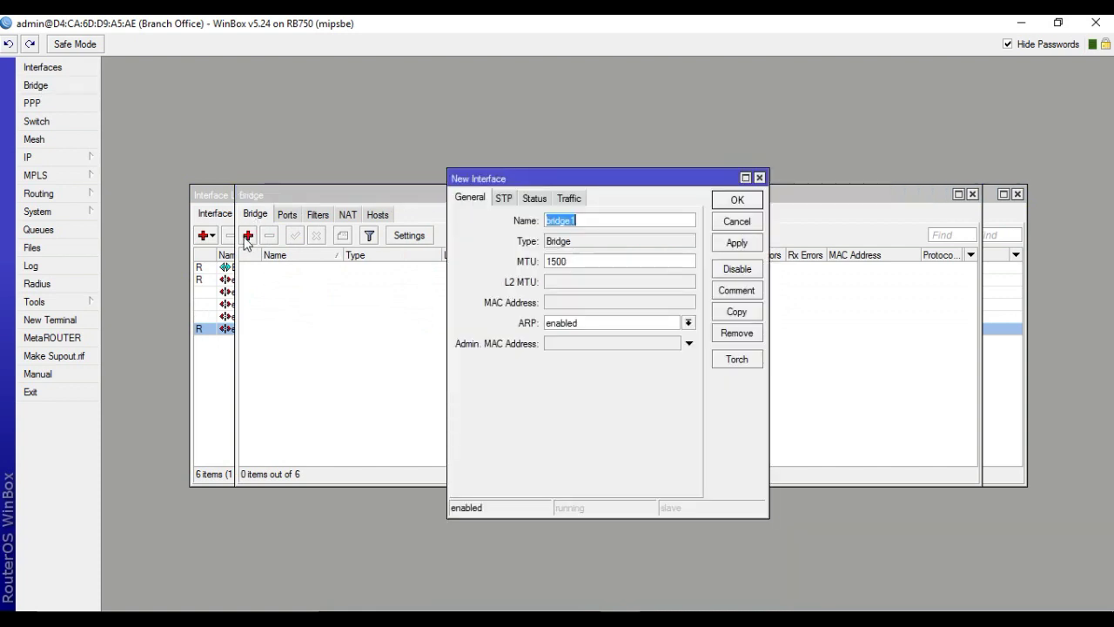
left_click(581, 221)
type("EoIP")
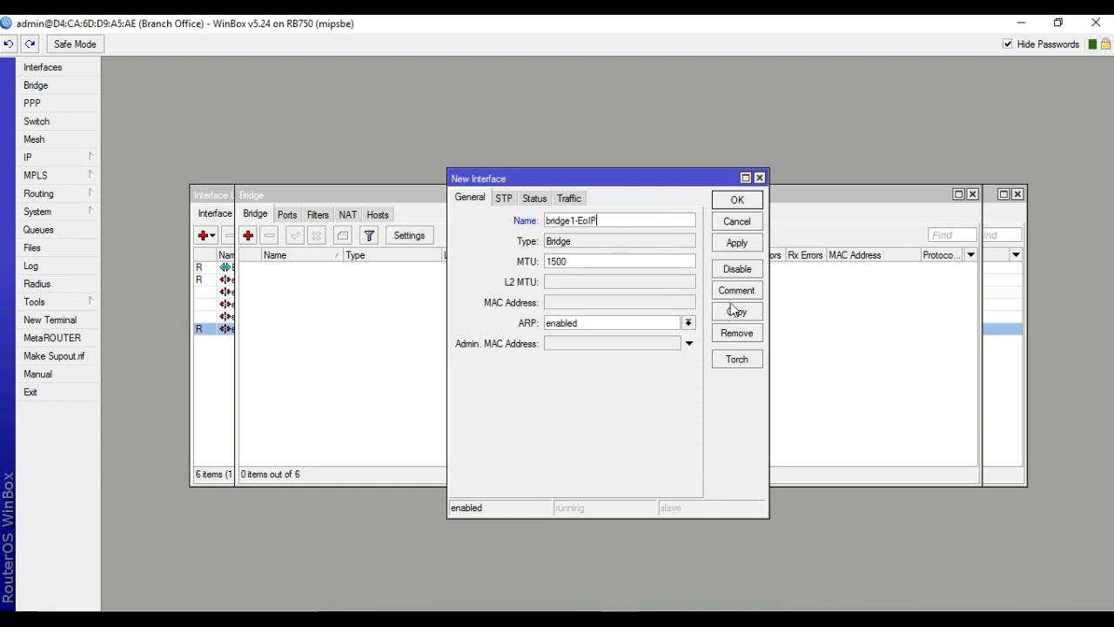
left_click(736, 242)
left_click(736, 202)
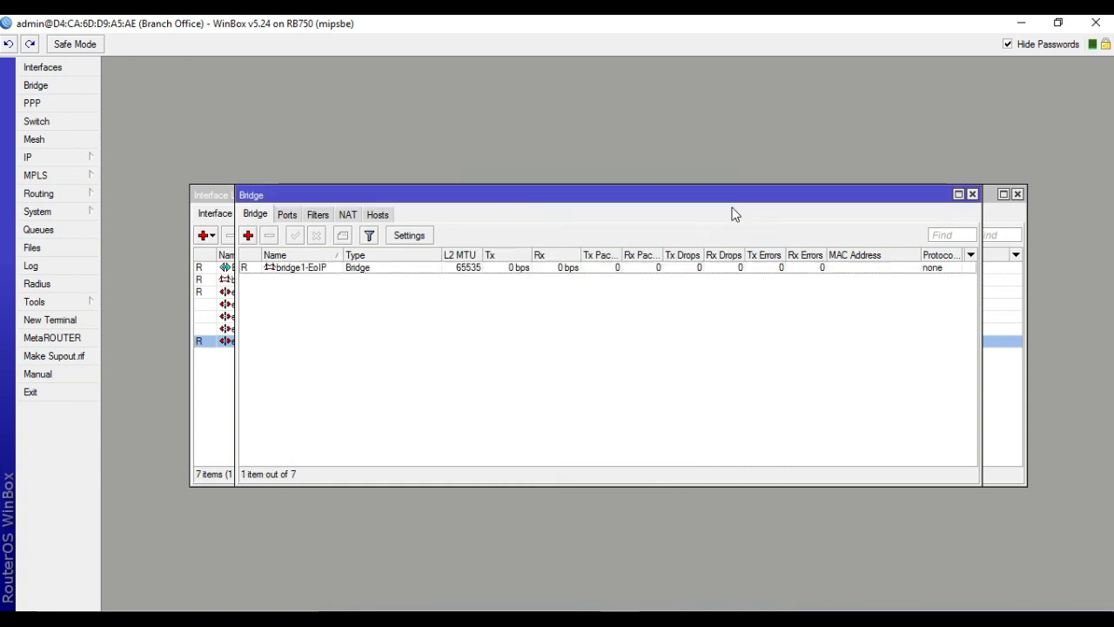
left_click(286, 215)
Add EoIP Tunnel as a port of bridge1-EoIP
left_click(248, 235)
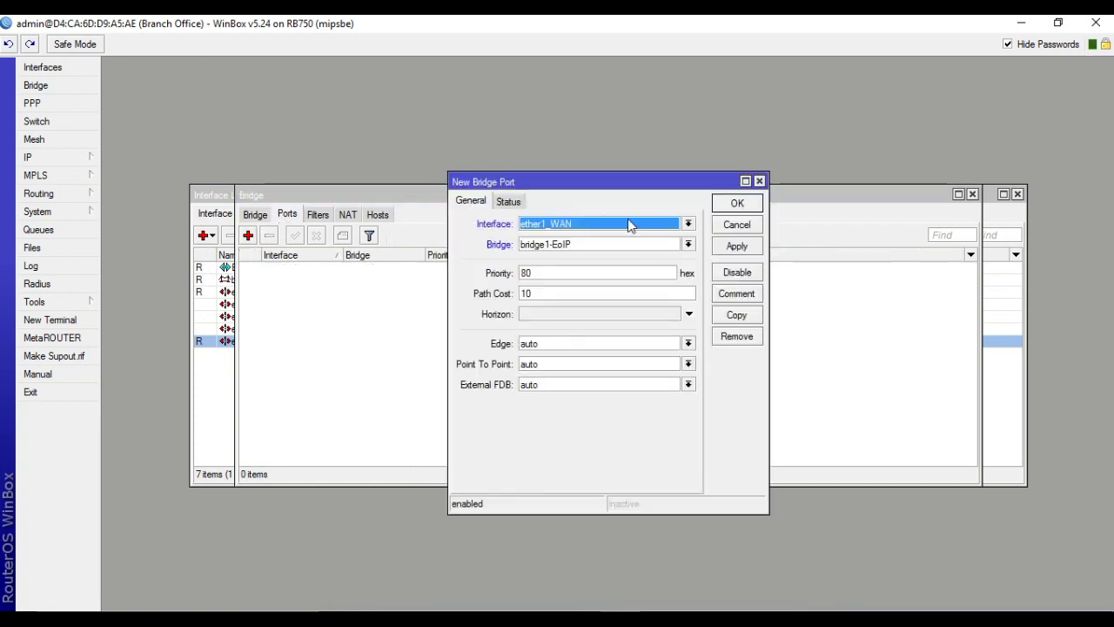
left_click(688, 223)
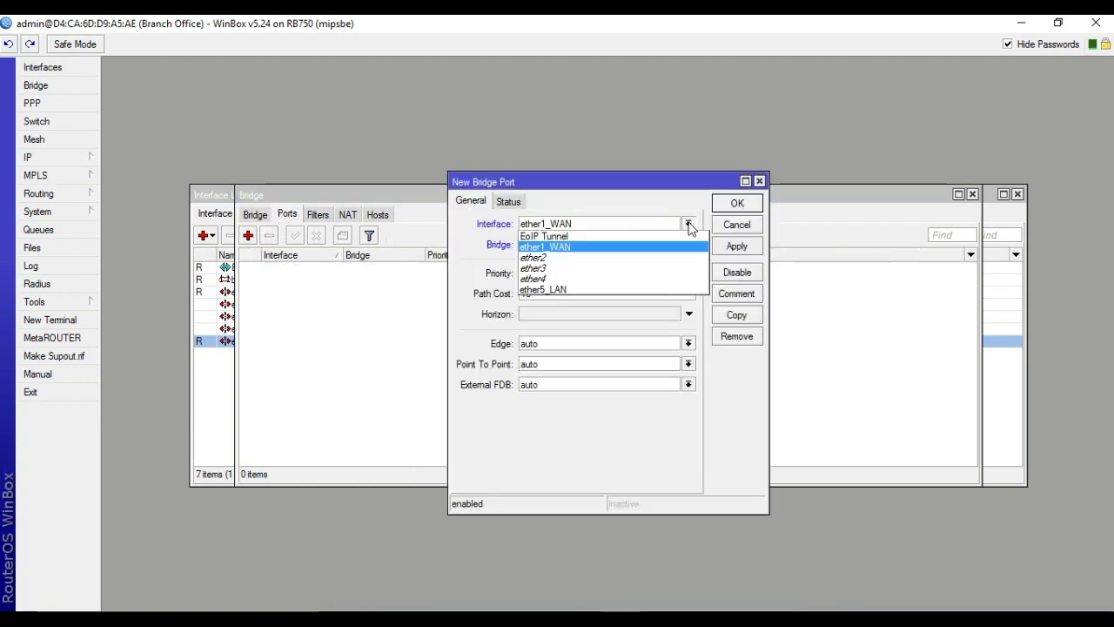
left_click(570, 236)
left_click(732, 247)
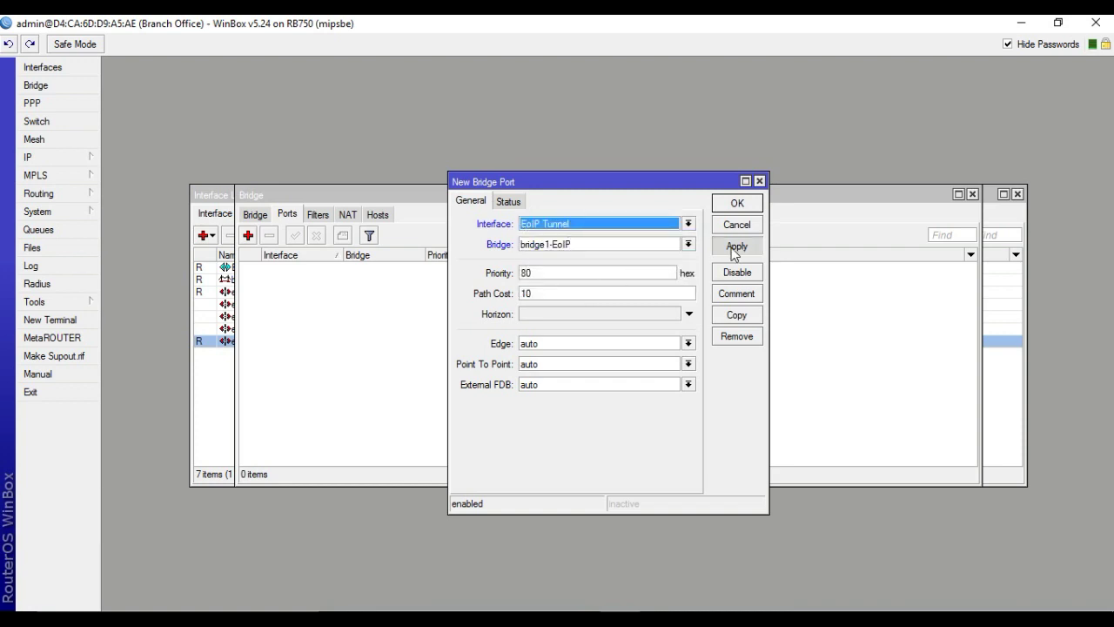
left_click(737, 204)
Add ether5_LAN as a second port of bridge1-EoIP
left_click(248, 235)
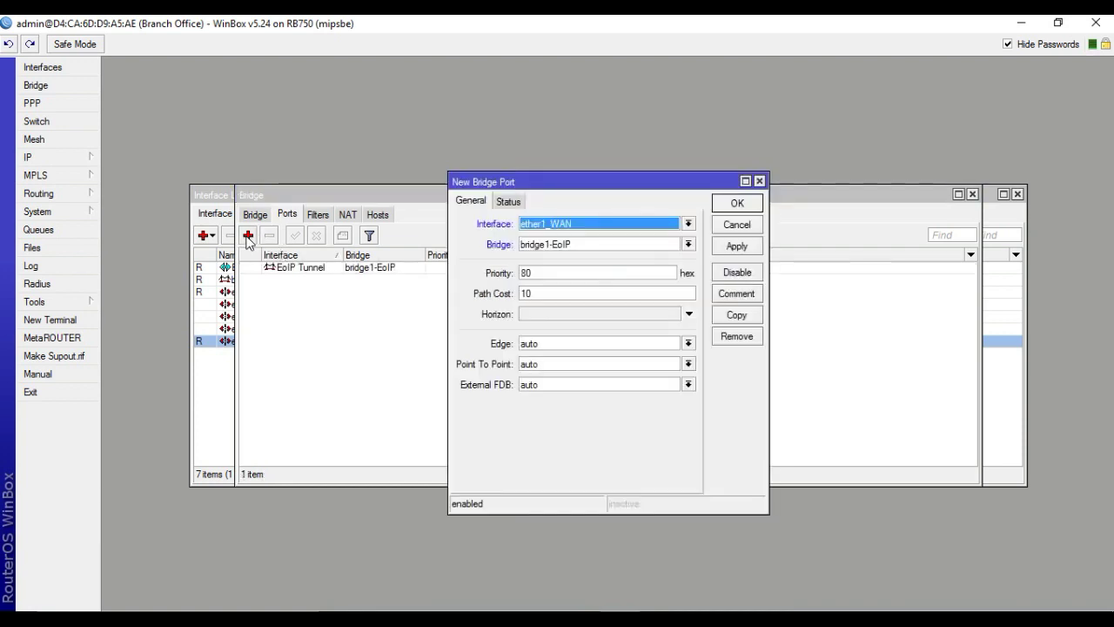
left_click(645, 226)
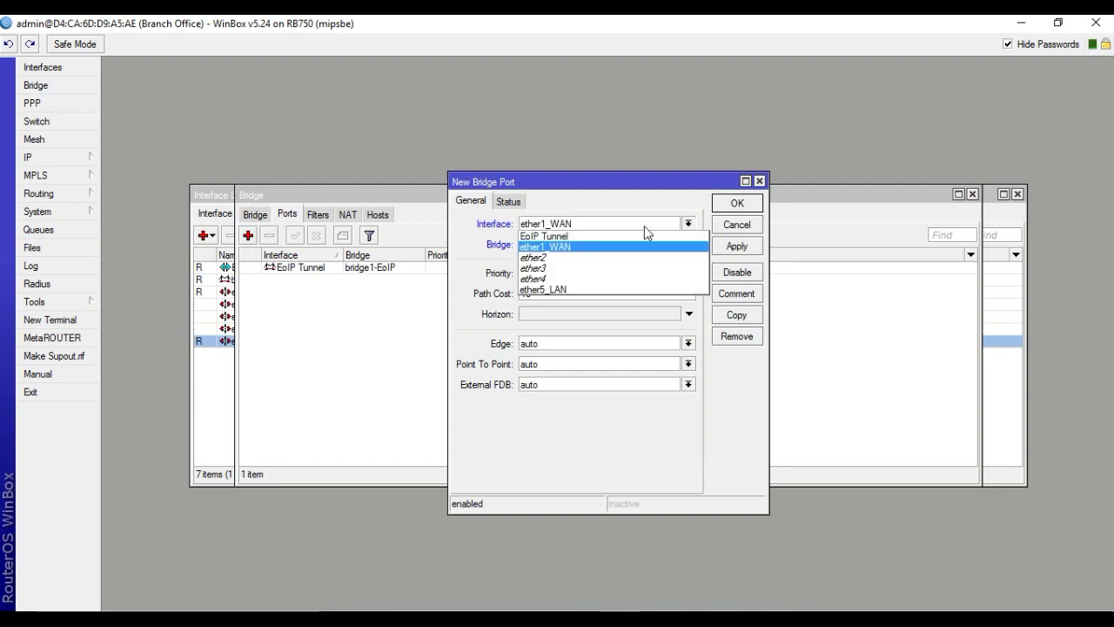
left_click(567, 289)
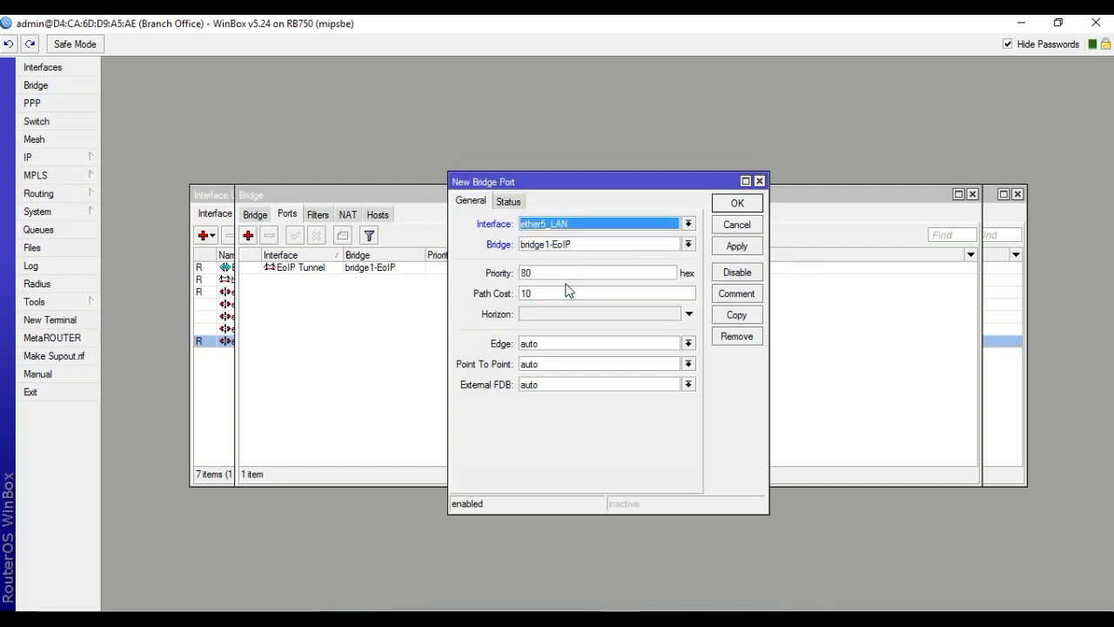
left_click(738, 247)
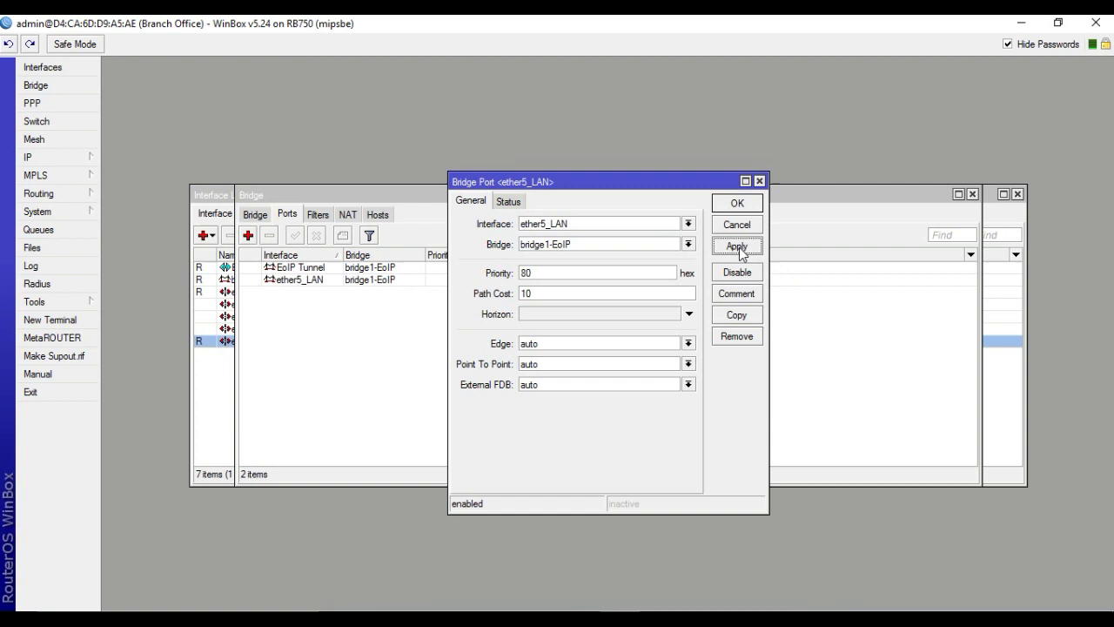
left_click(736, 206)
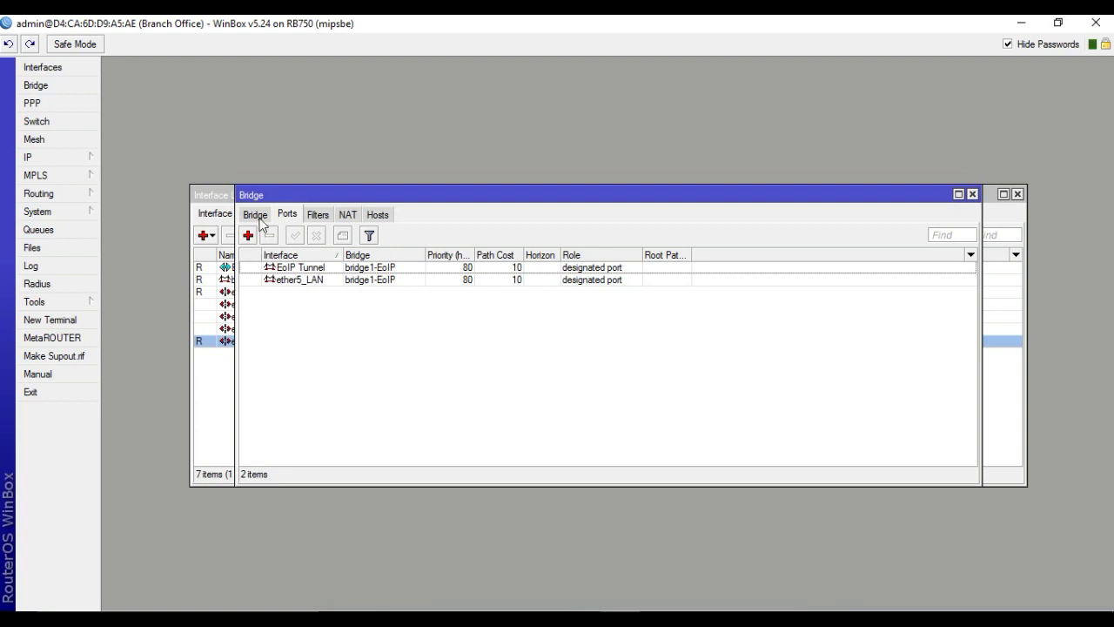
Review the ether5_LAN and EoIP Tunnel entries in the bridge port list
left_click(301, 280)
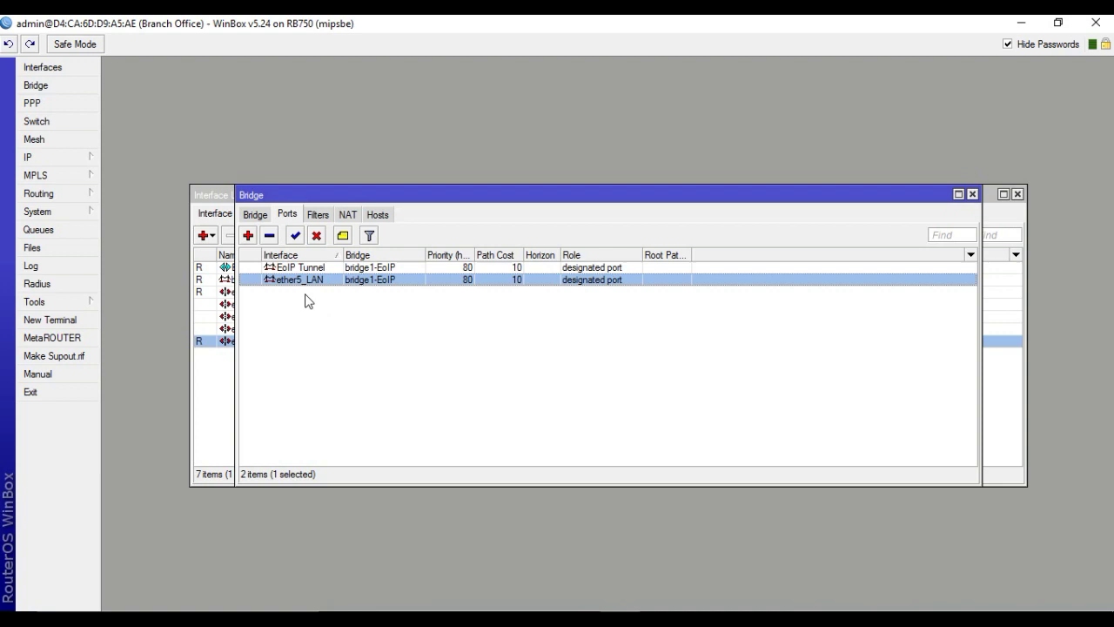
left_click(288, 269)
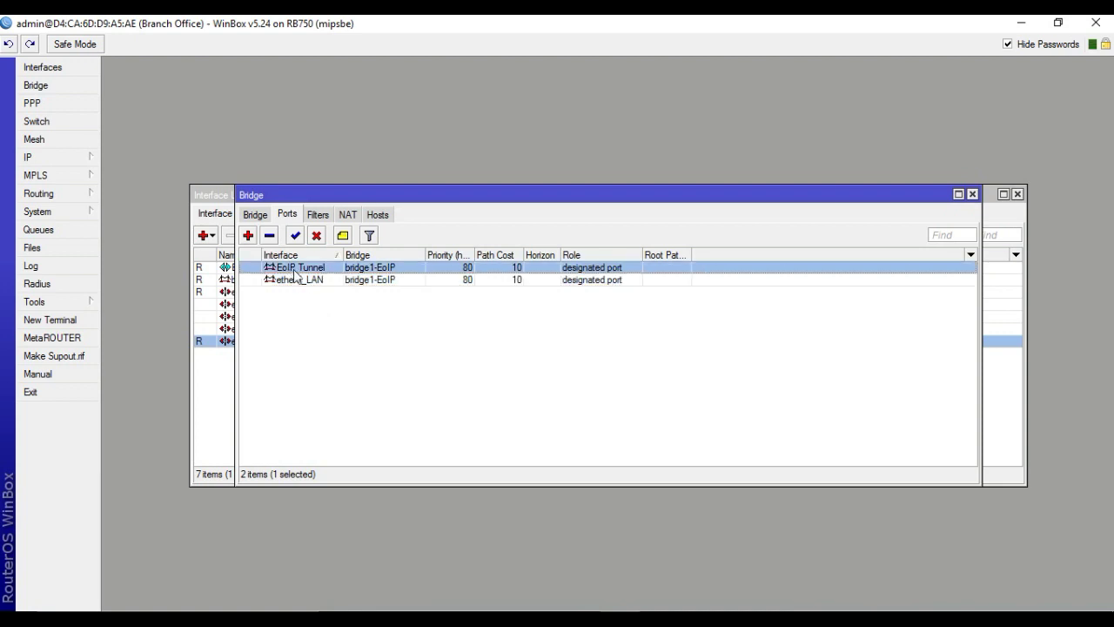
left_click(310, 280)
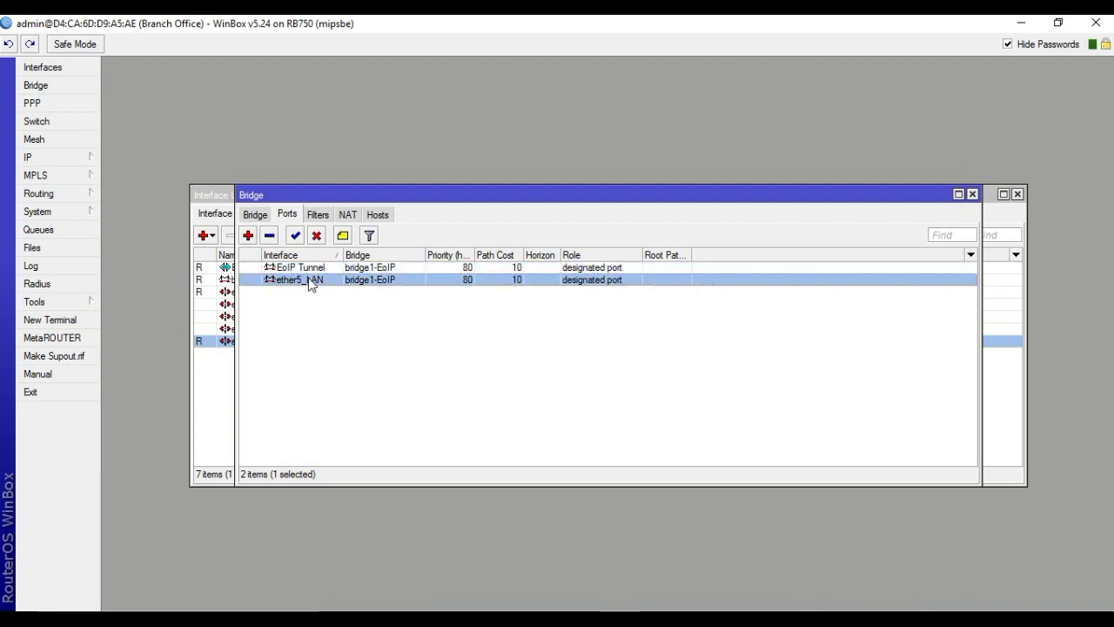
left_click(216, 200)
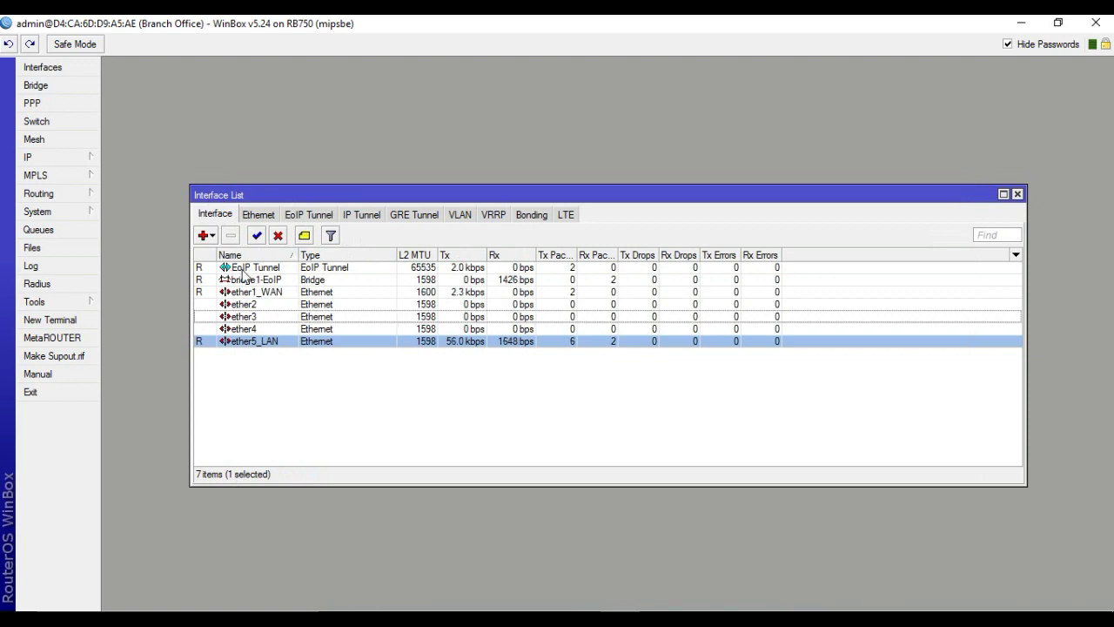
Check traffic on the EoIP Tunnel, bridge1-EoIP and ether5_LAN interfaces
left_click(233, 268)
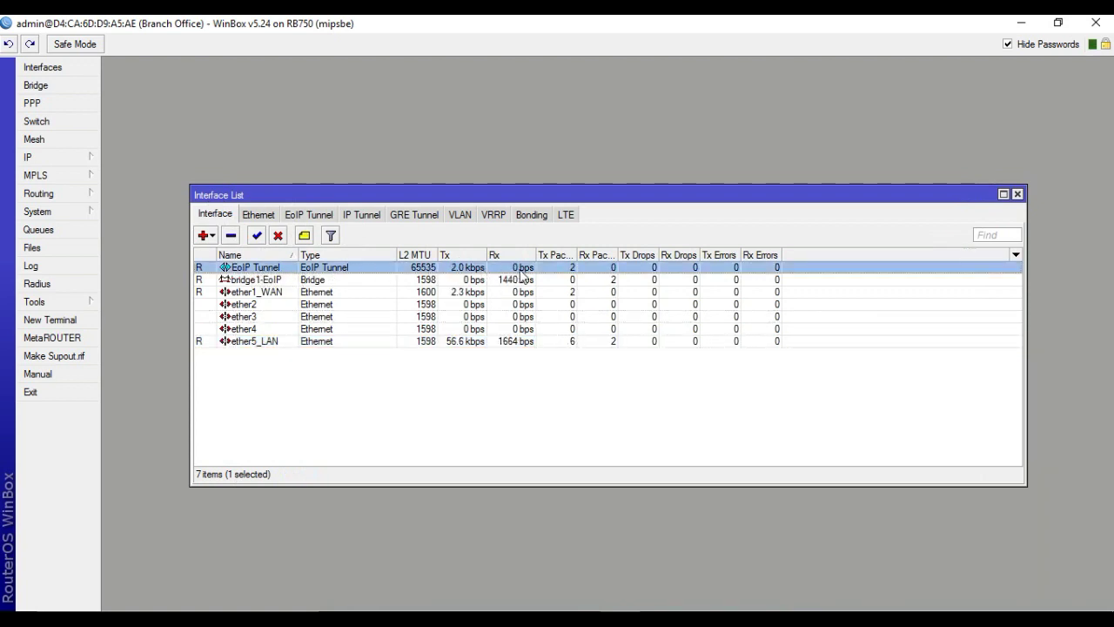
left_click(272, 281)
left_click(272, 280)
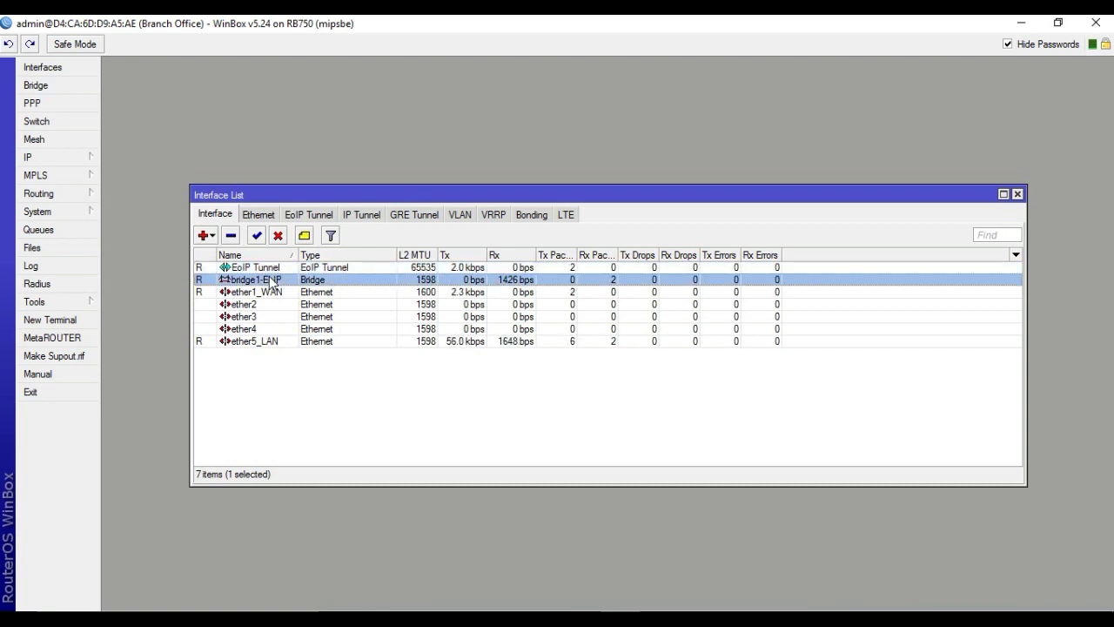
left_click(271, 342)
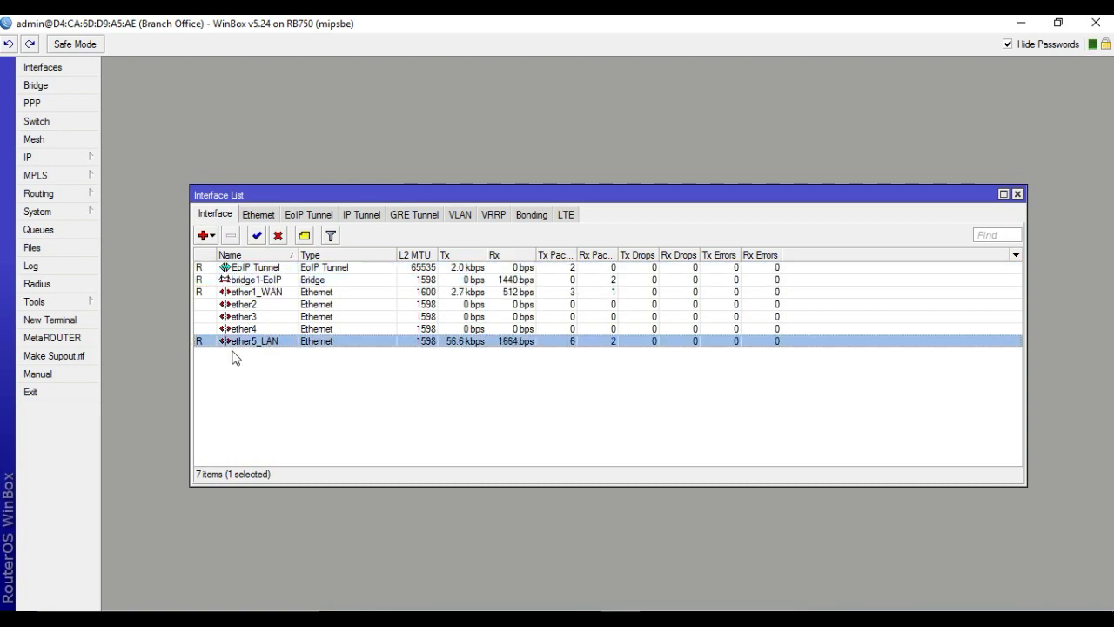
left_click(280, 268)
Open the IP address list and select 202.191.20.2
left_click(56, 160)
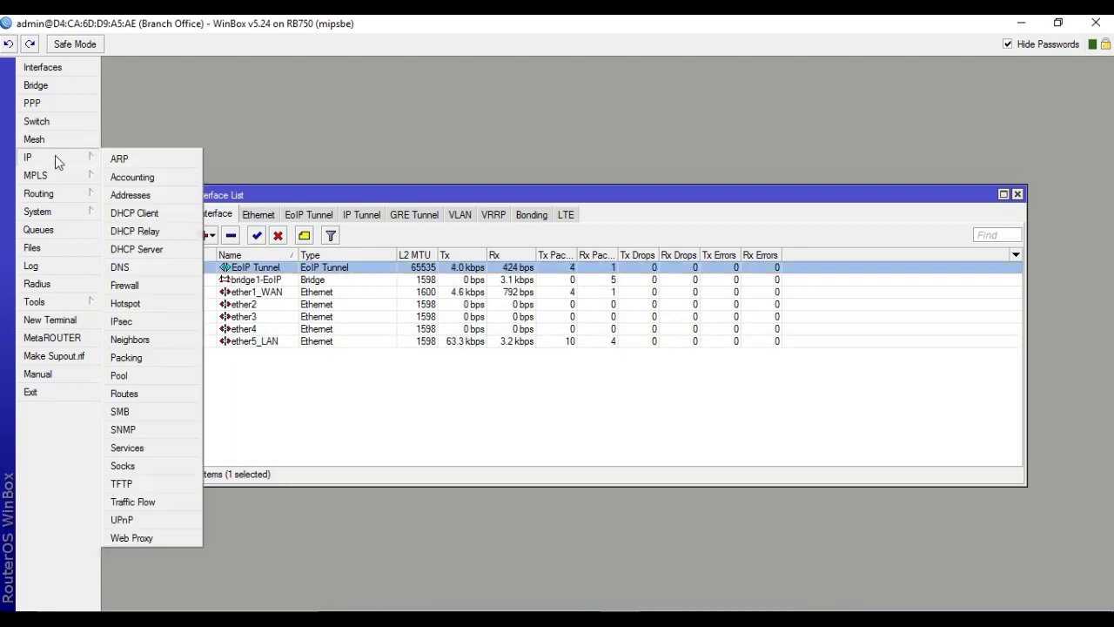
left_click(130, 195)
left_click(602, 259)
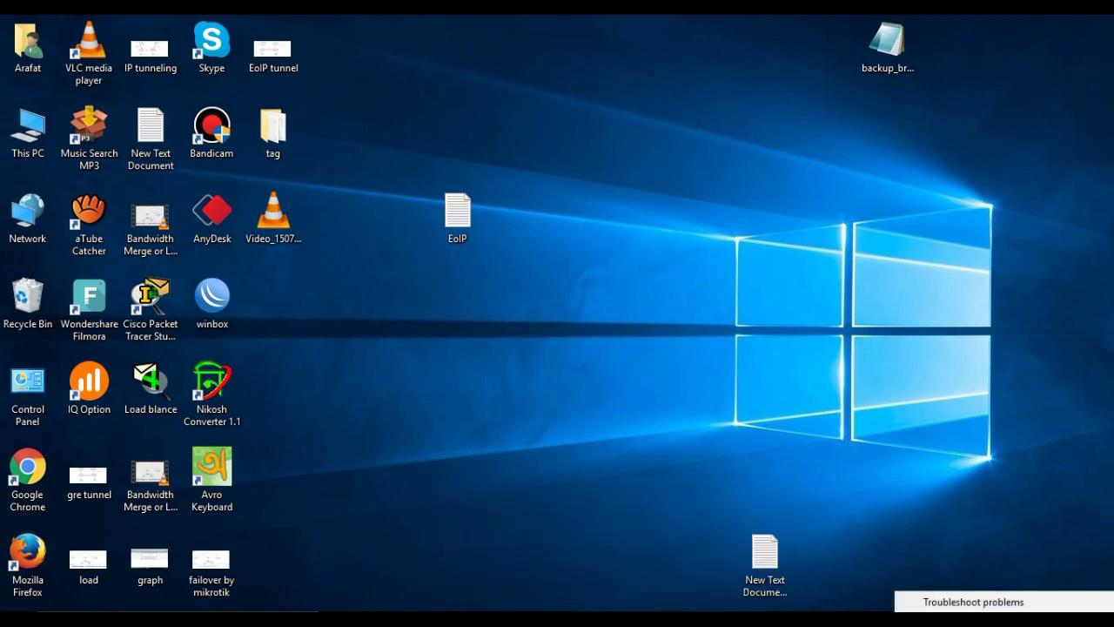
Set the Ethernet adapter's IPv4 to obtain both IP and DNS server addresses automatically
left_click(984, 620)
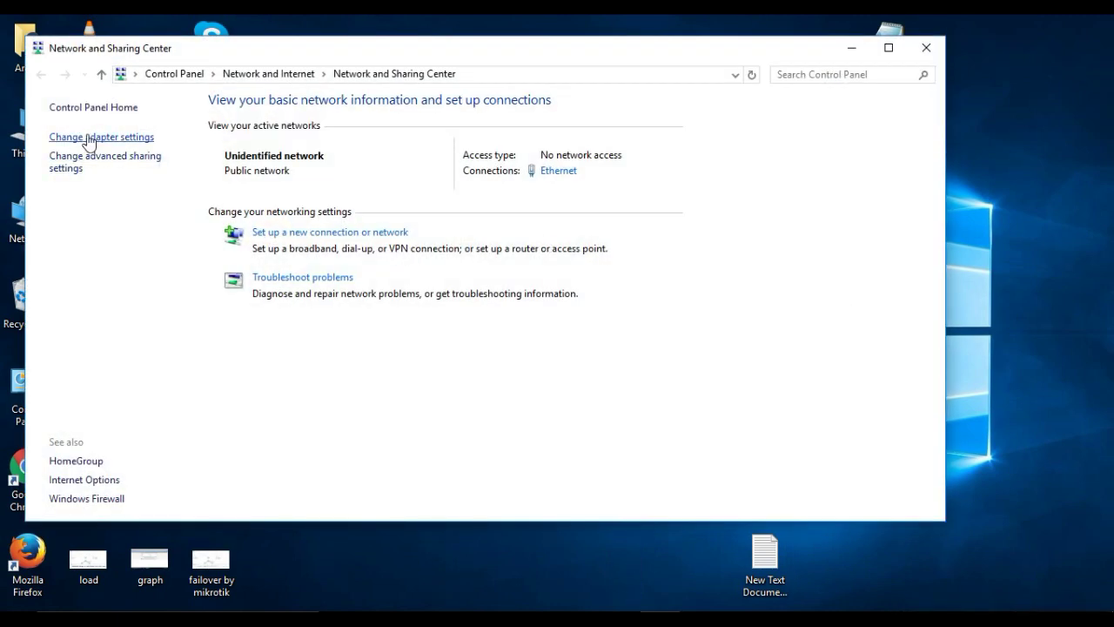
left_click(88, 142)
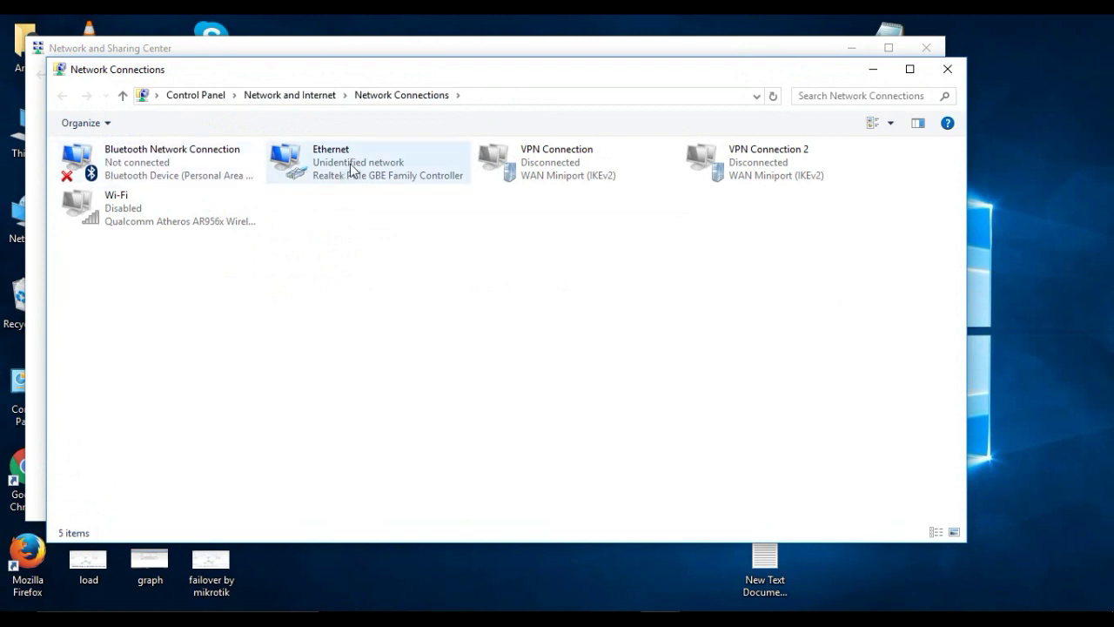
left_click(360, 160)
double_click(359, 160)
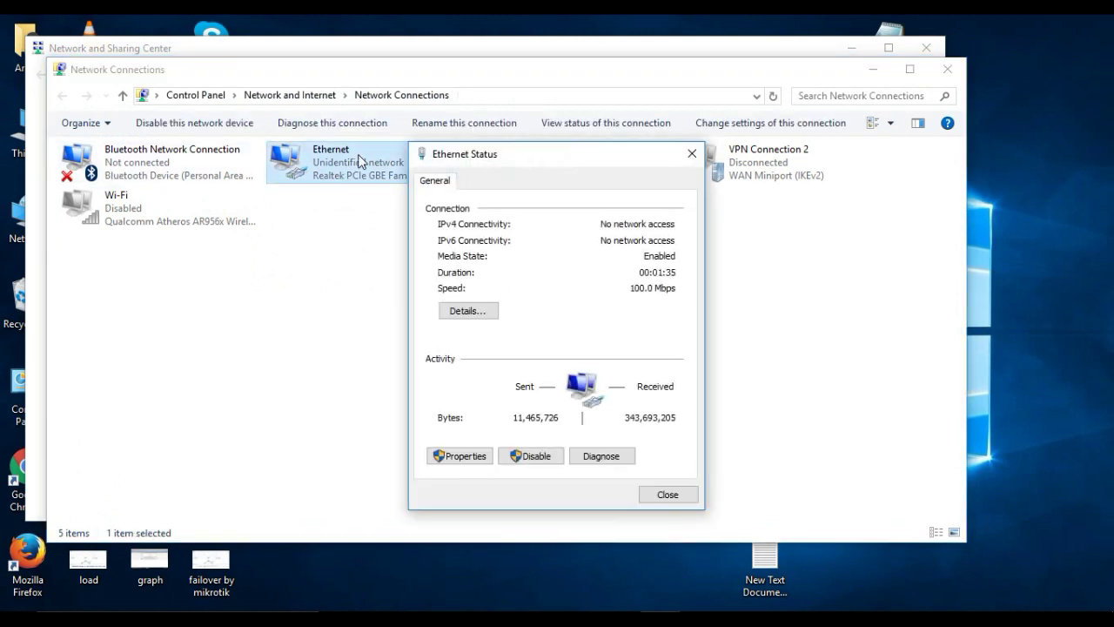
left_click(468, 456)
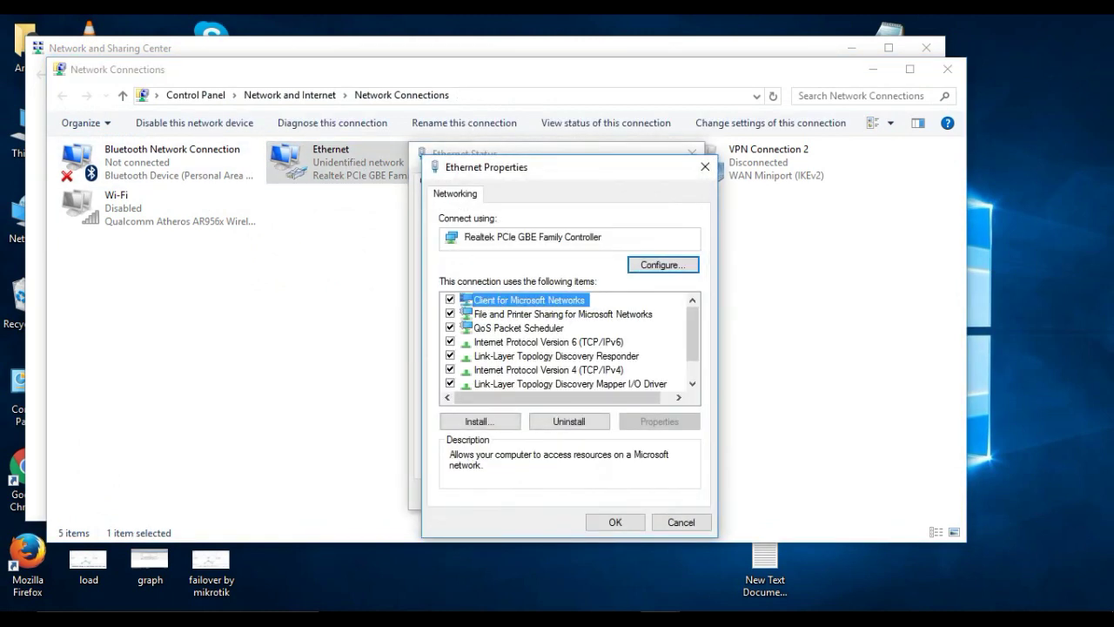
double_click(549, 369)
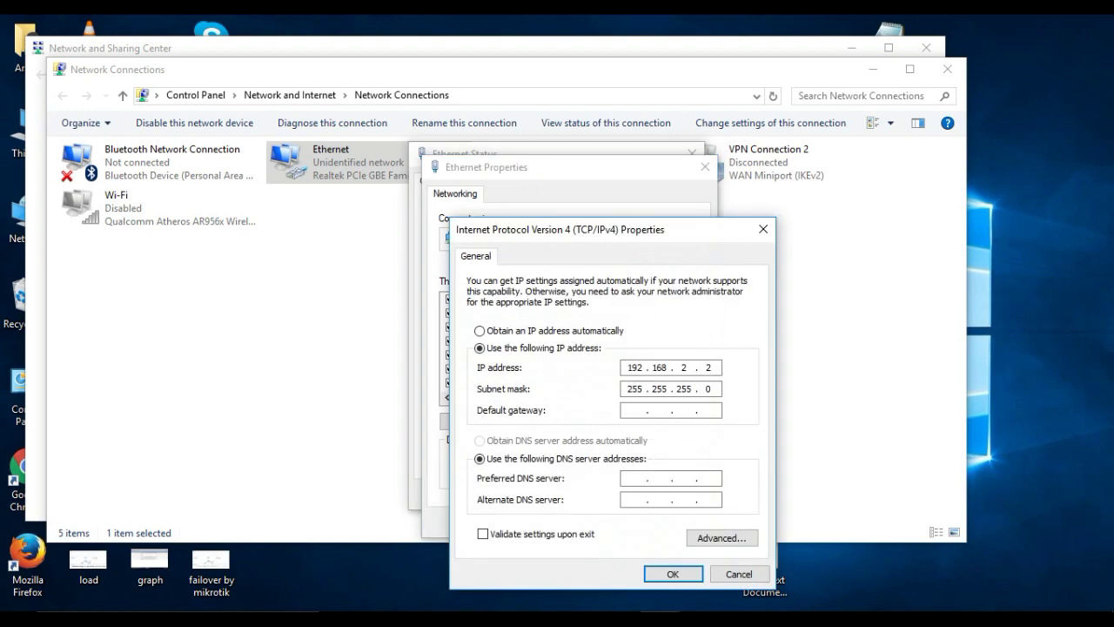
key("alt+o")
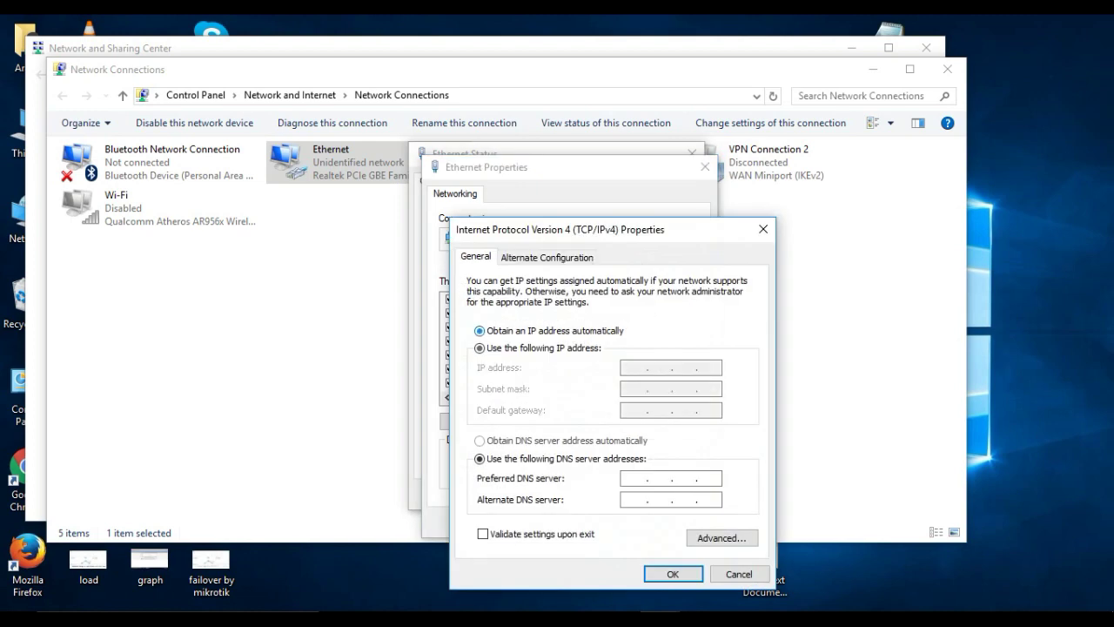
key("alt+b")
key("Return")
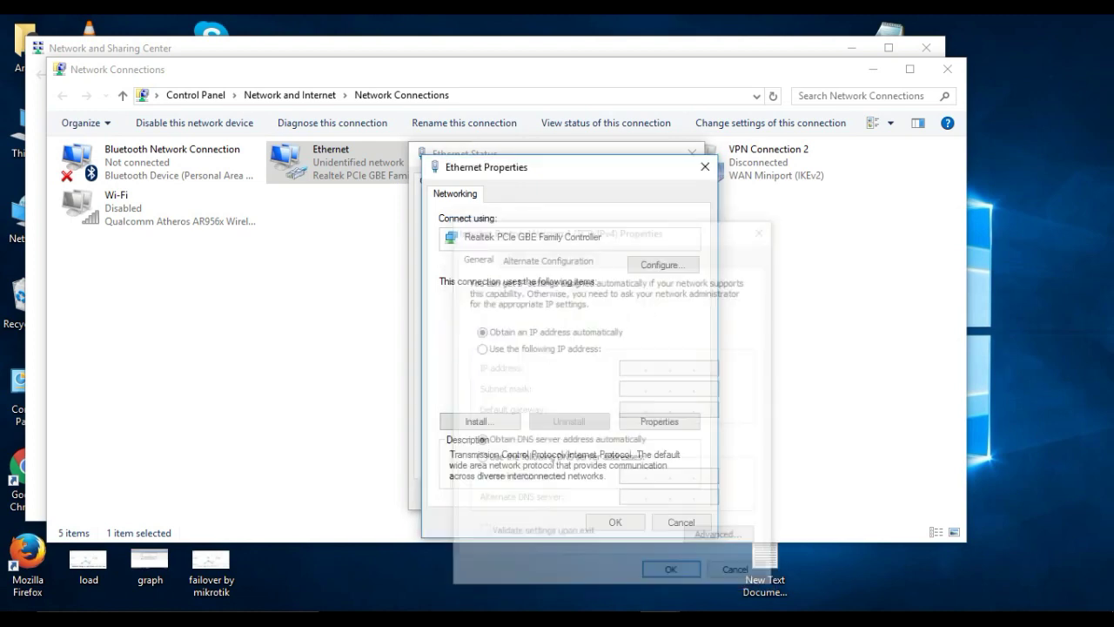
left_click(618, 525)
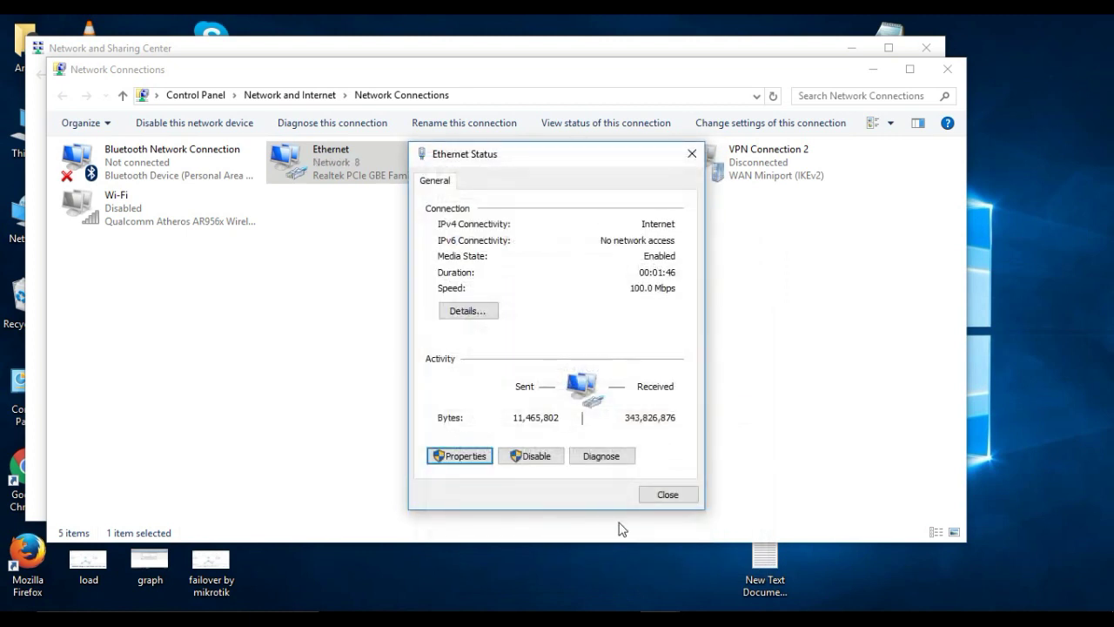